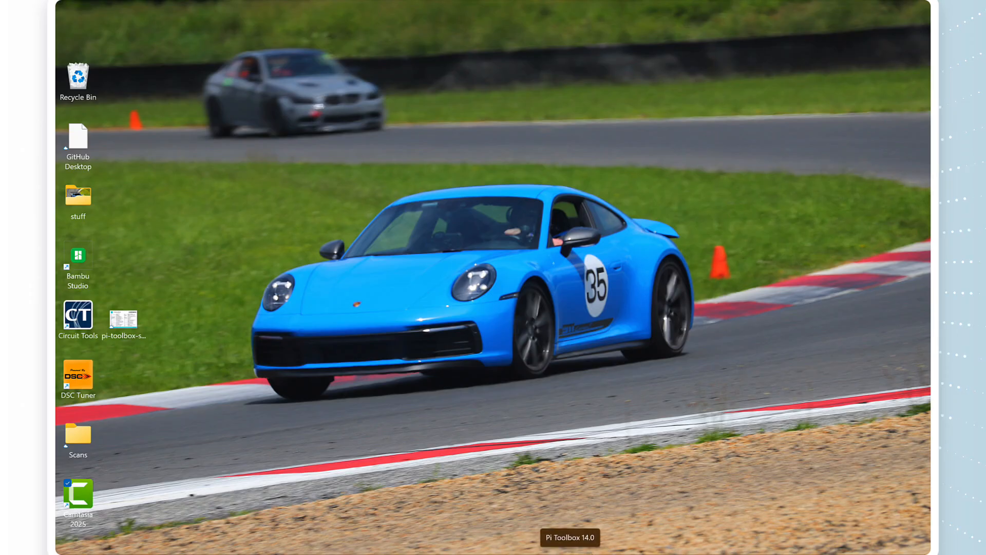
click(570, 554)
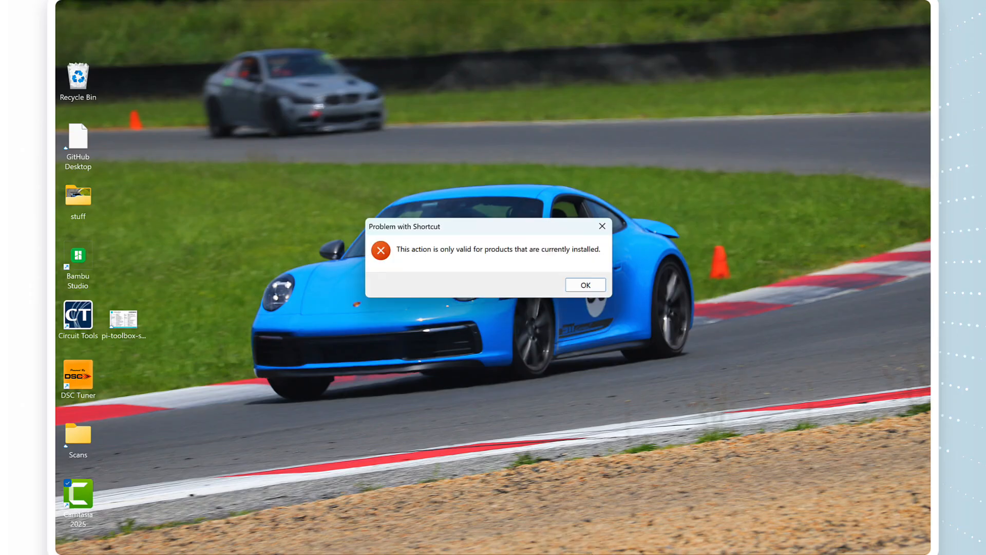
click(595, 286)
click(570, 554)
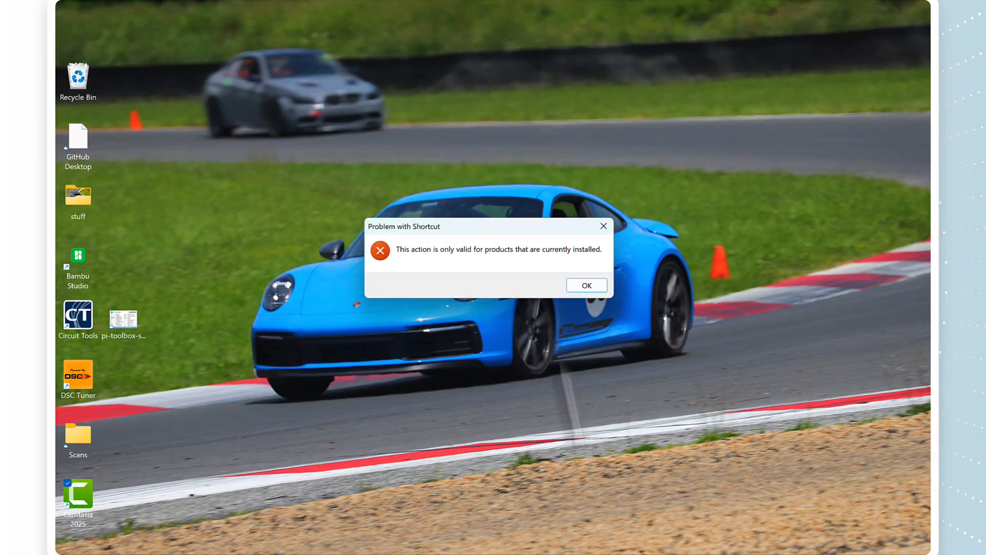
click(590, 286)
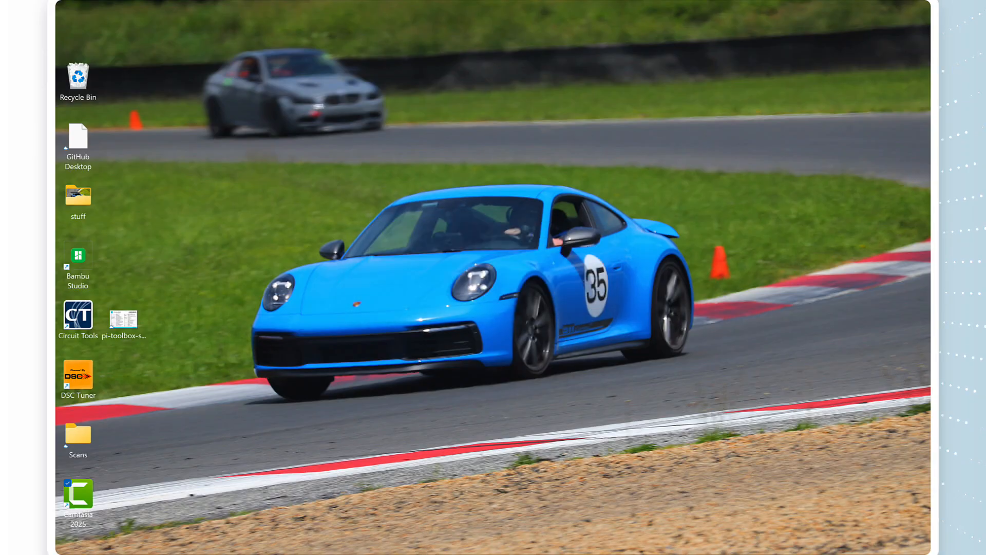
Step: Launch Pi Toolbox 14.0 from the recently added apps and maximize its window
key(super)
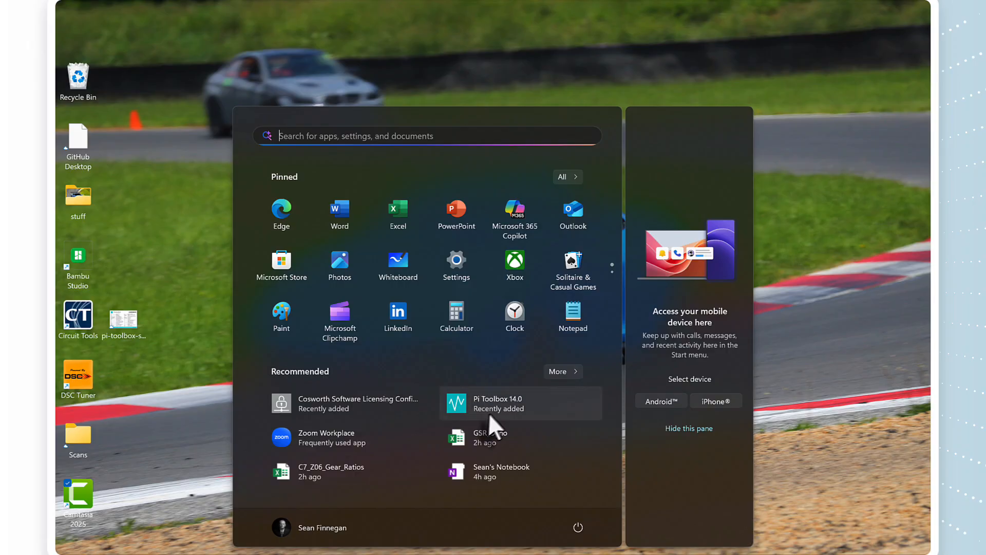
click(498, 402)
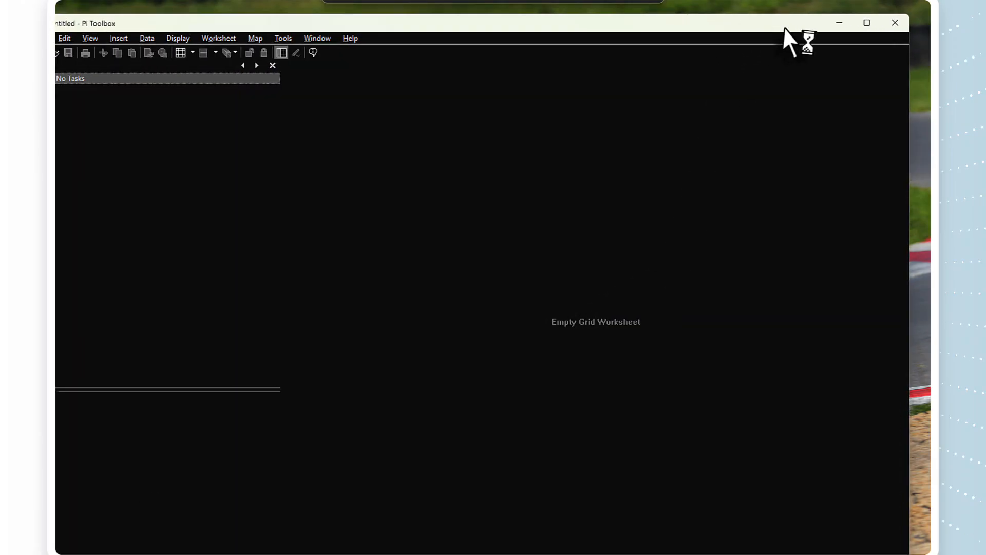
drag(795, 27, 797, 23)
double_click(797, 23)
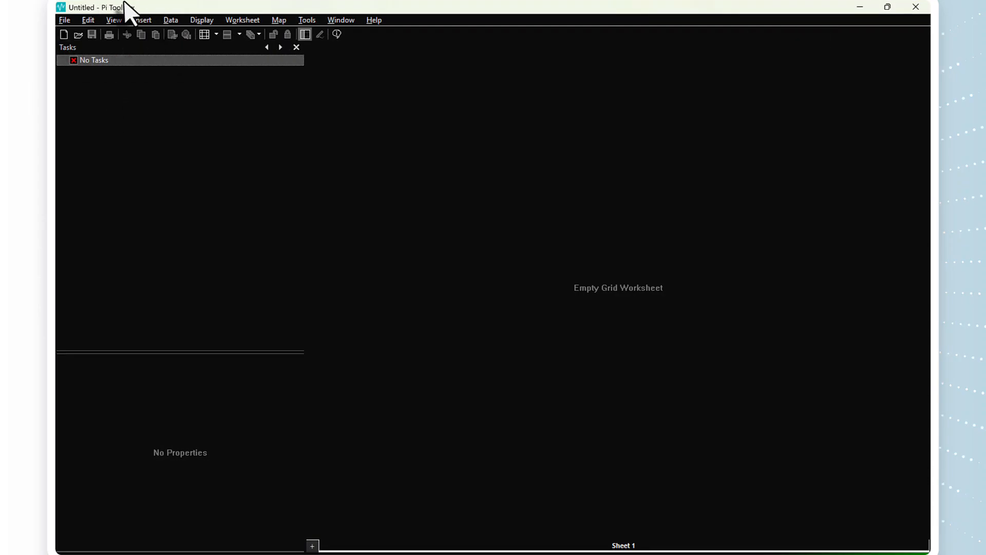
Step: Create a new workbook based on the iRacing Lite Workbook template from the Sim category
click(64, 21)
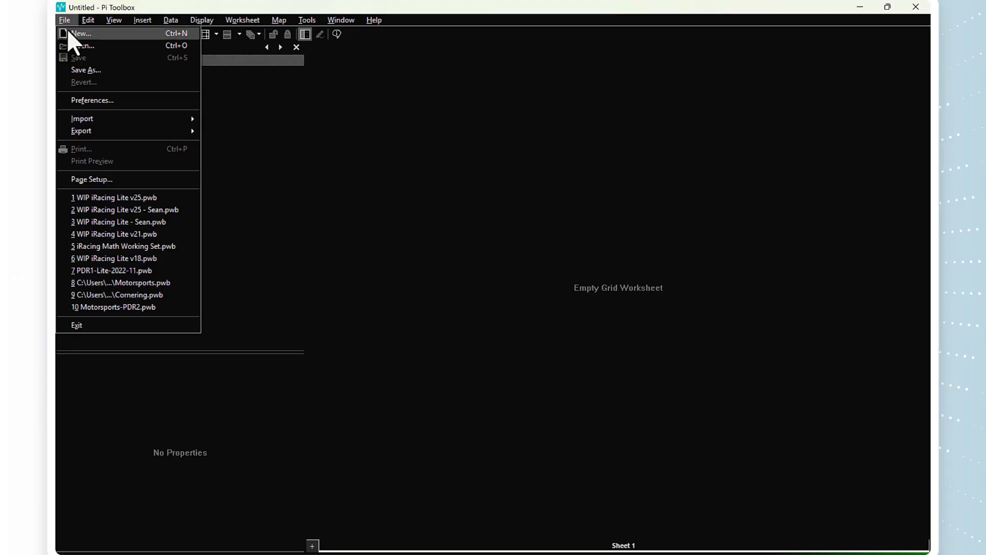
click(79, 33)
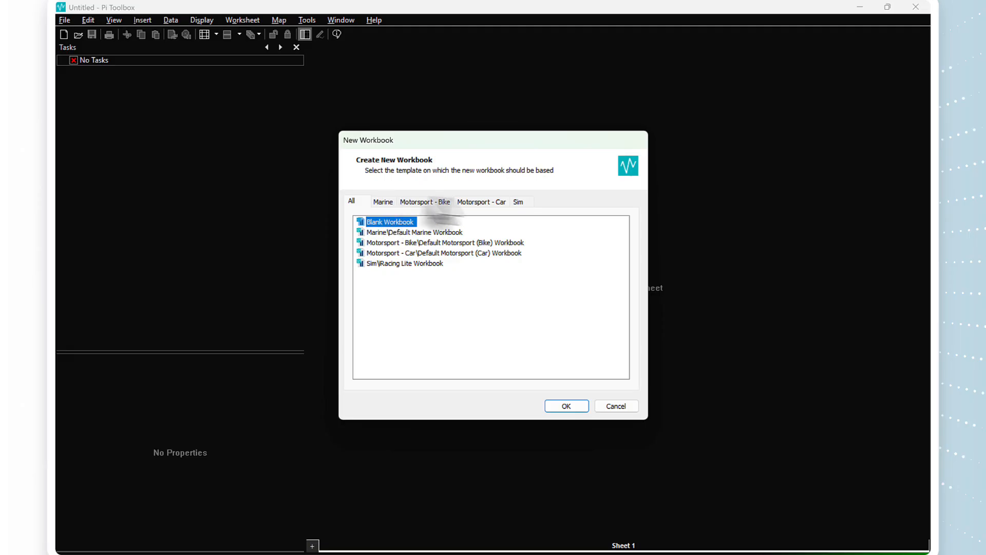
click(518, 202)
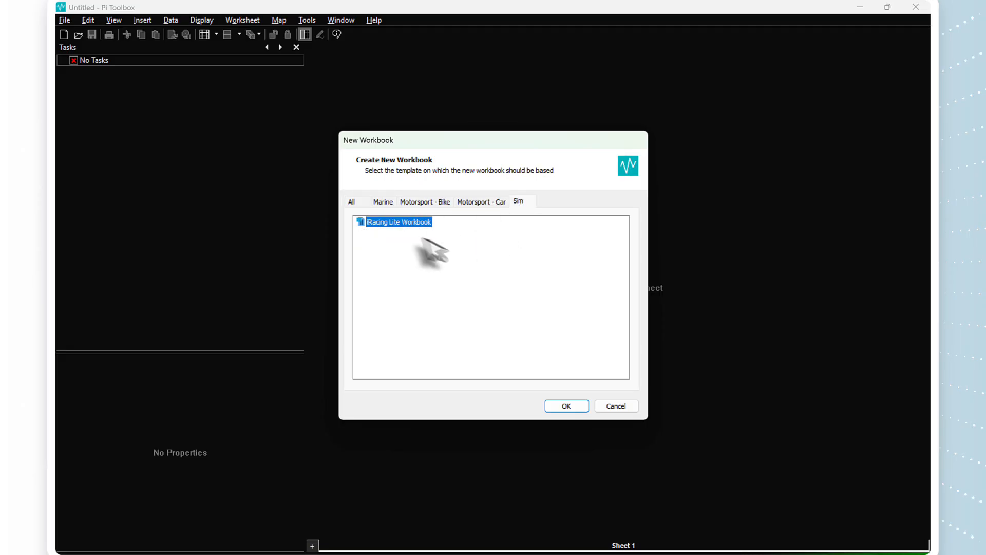
click(569, 406)
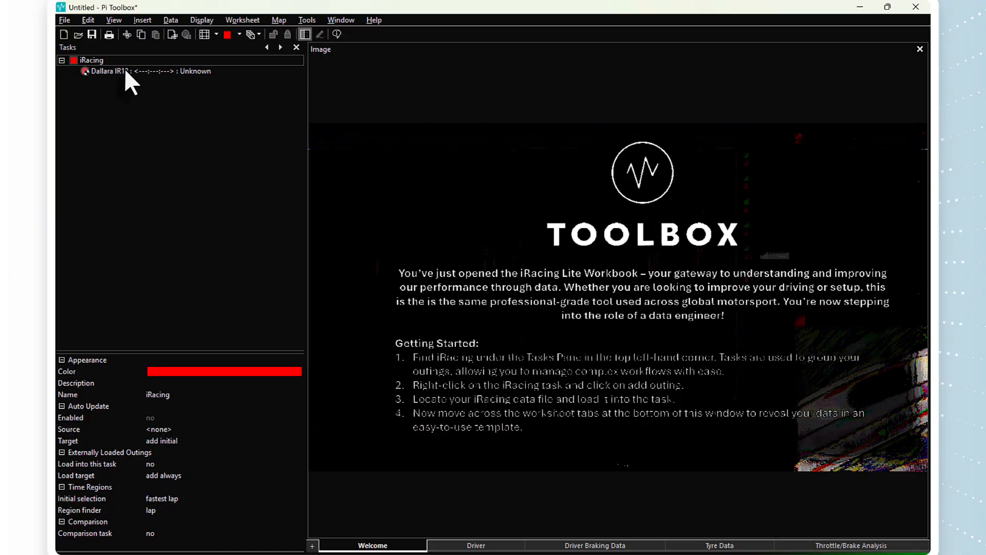
Step: Start replacing the Dallara IR18 outing and review the car setup details of the amvantagegt4_virginia 2022 full telemetry file
click(110, 70)
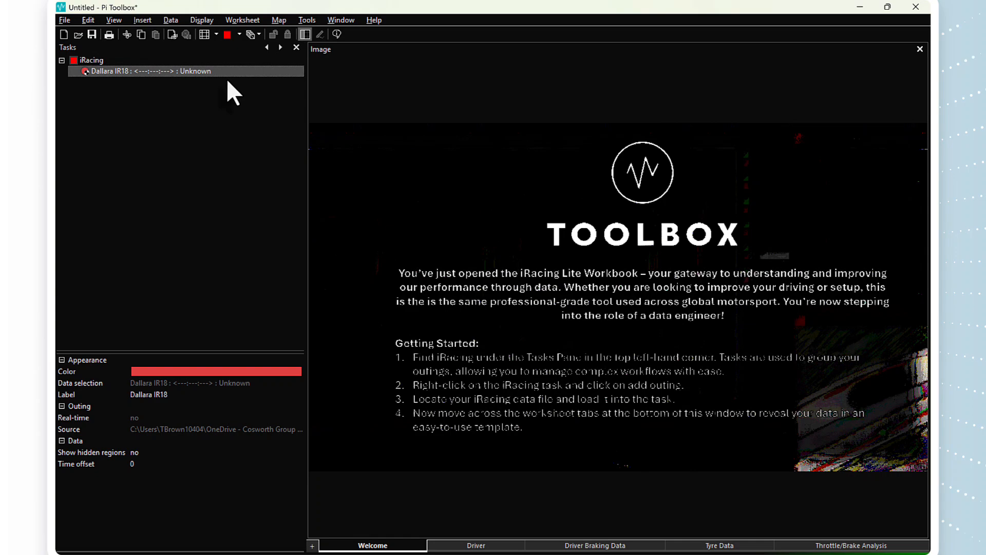
right_click(161, 73)
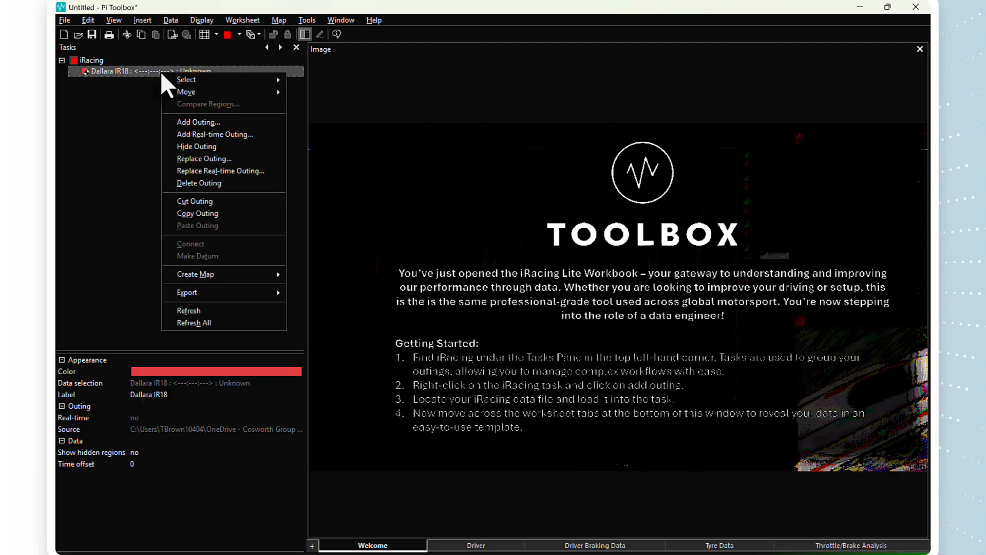
click(217, 155)
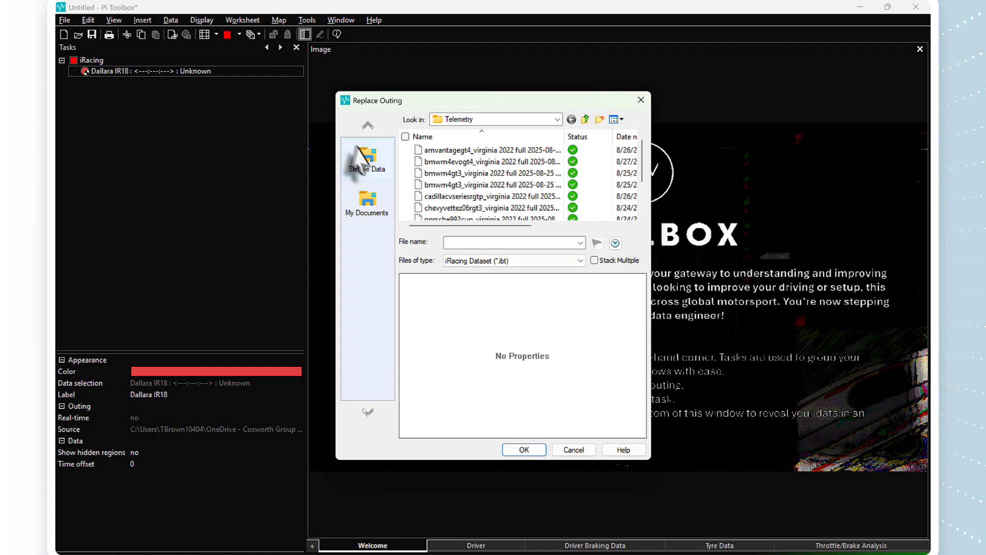
click(515, 152)
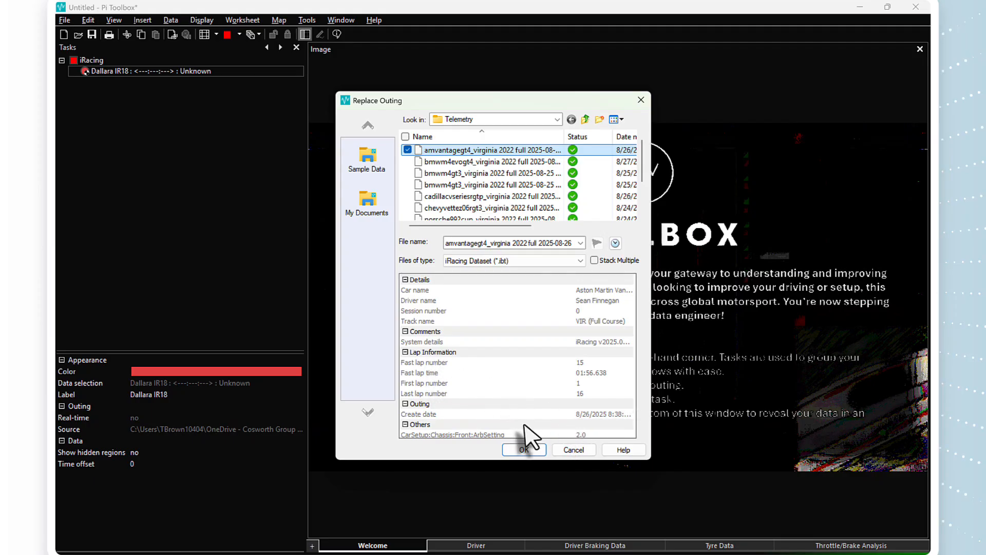
scroll(603, 420, down, 2)
scroll(603, 420, down, 3)
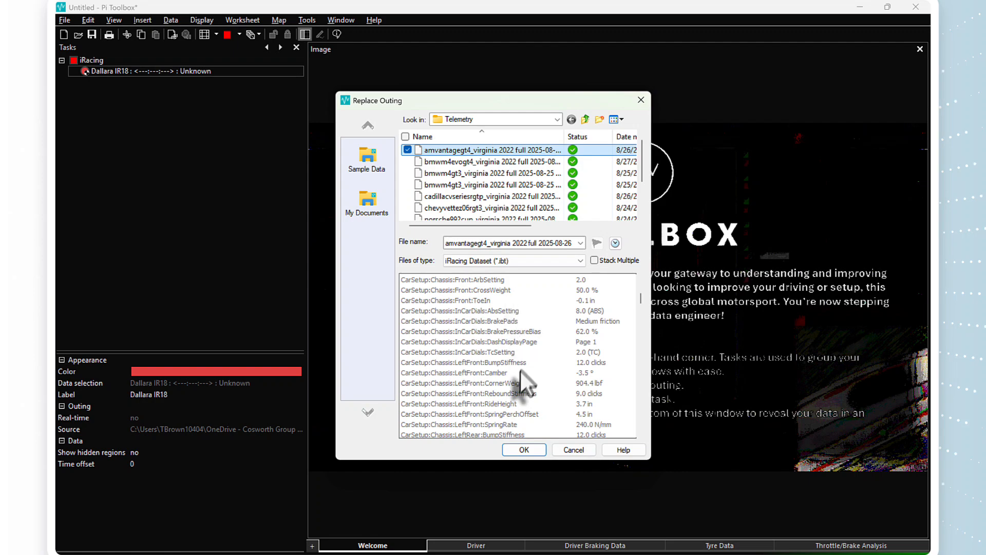
scroll(538, 344, up, 1)
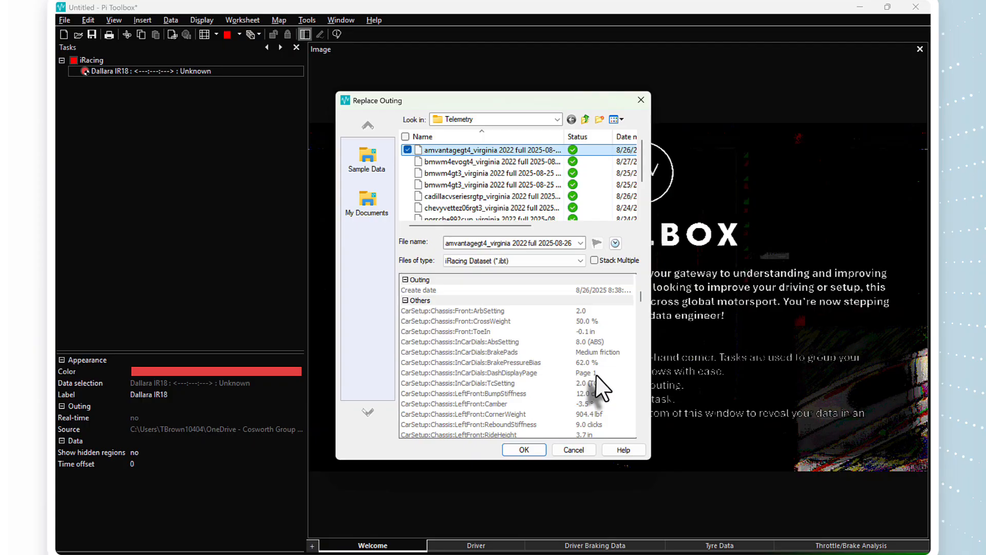
scroll(585, 385, down, 2)
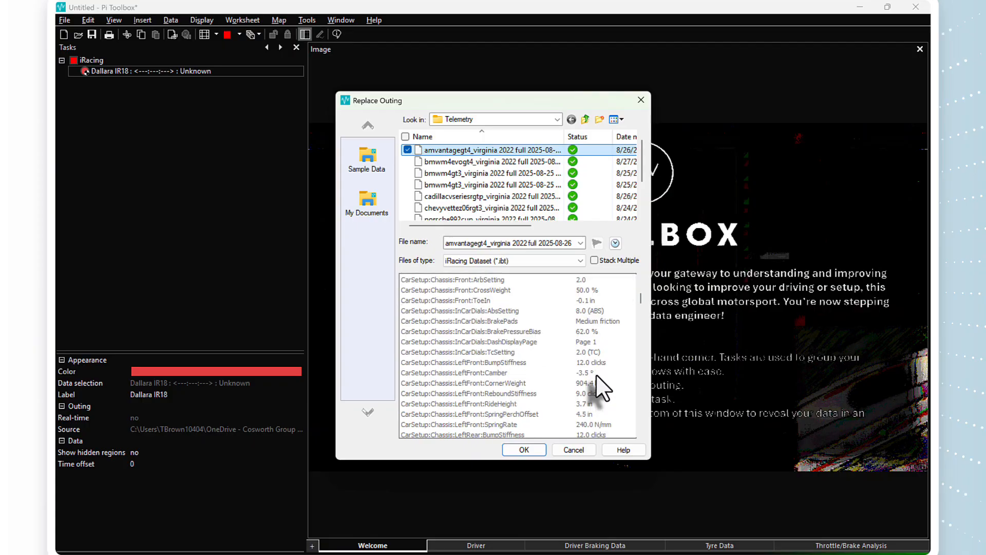
Step: Preview the BMW M4 telemetry files, and load the amvantagegt4_virginia 2022 full dataset as the replacement outing
click(529, 162)
click(529, 173)
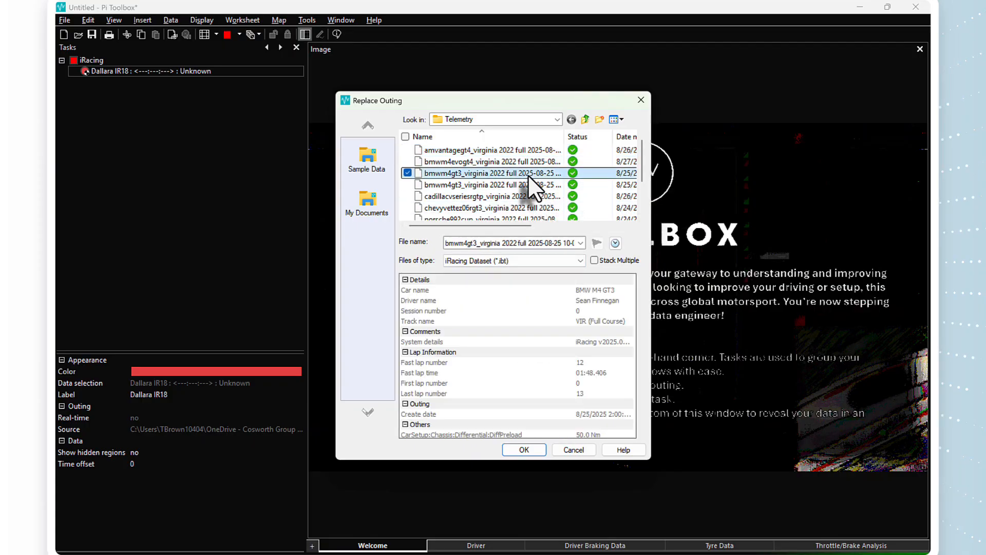
click(529, 184)
click(528, 151)
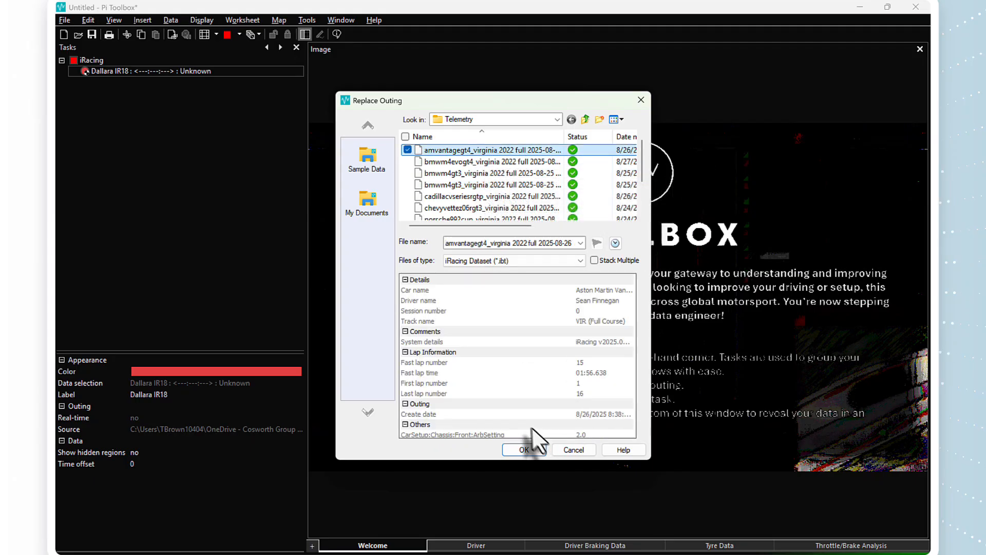
click(531, 447)
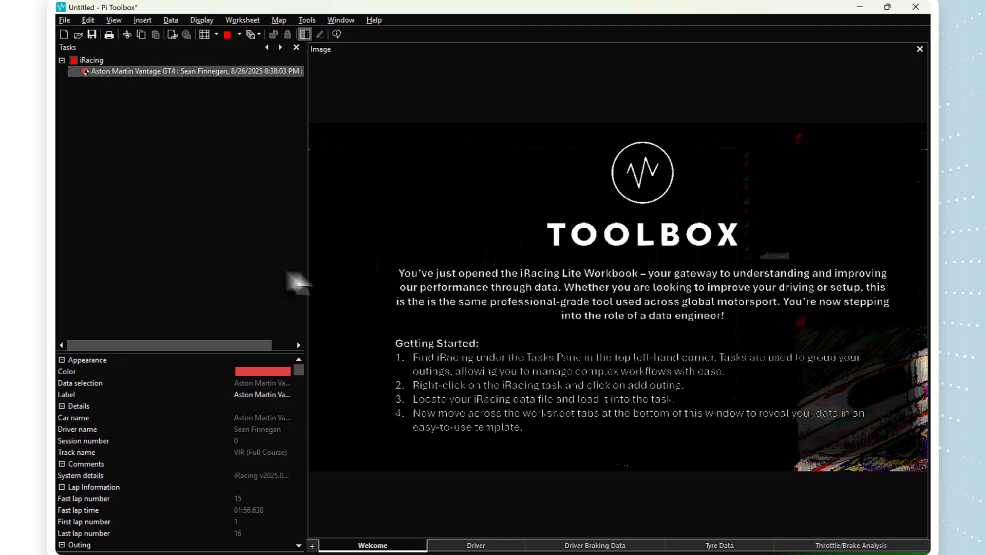
Step: Narrow the Tasks pane to enlarge the worksheet area, and open the Driver worksheet
drag(309, 270, 188, 267)
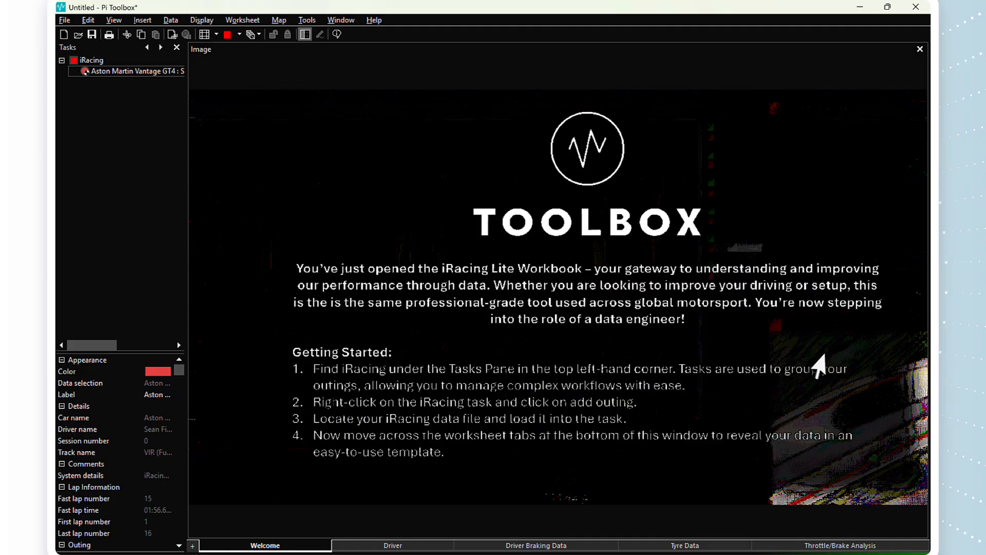
click(404, 547)
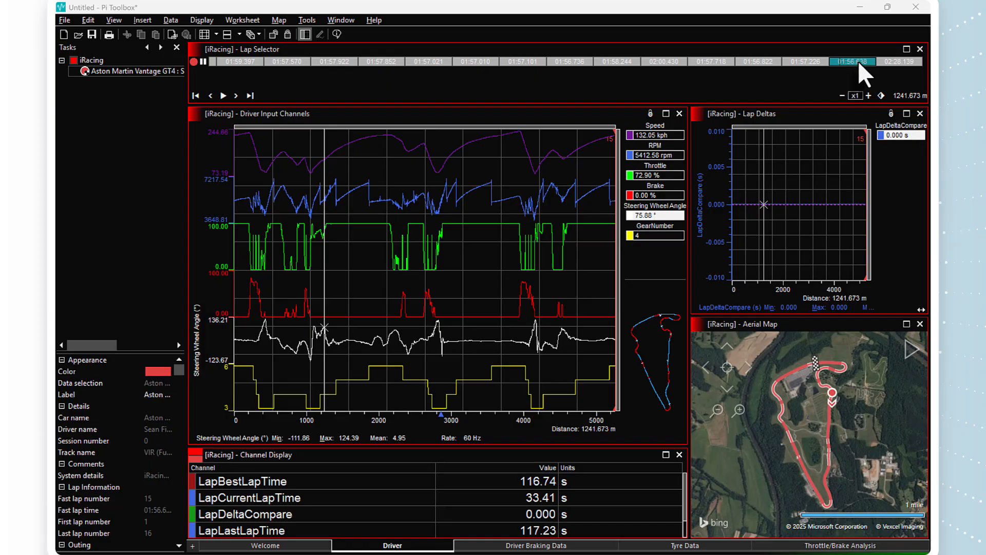
Step: View the driver input traces of the 01:56.822 and 01:57.226 laps, and return to the fastest lap, 01:56.638
click(764, 61)
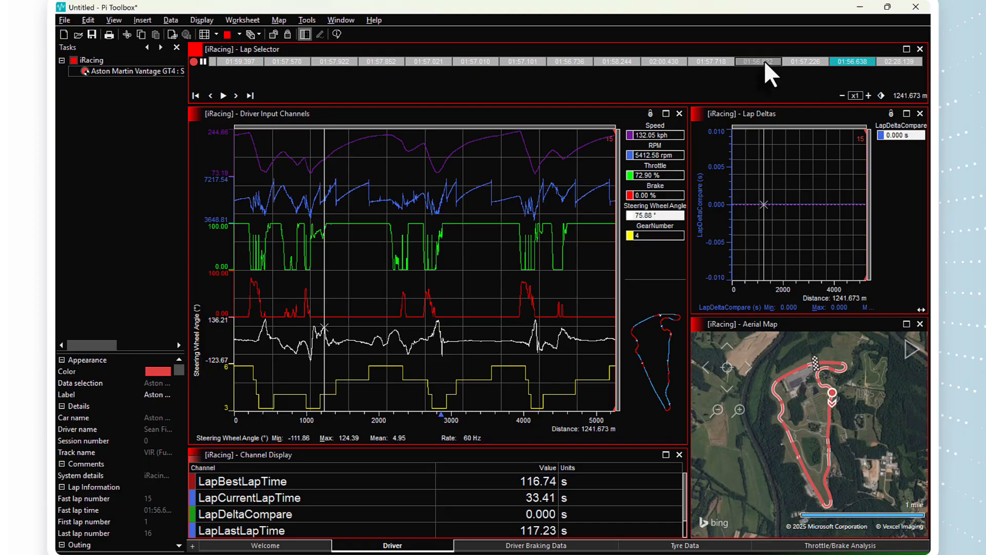
click(759, 61)
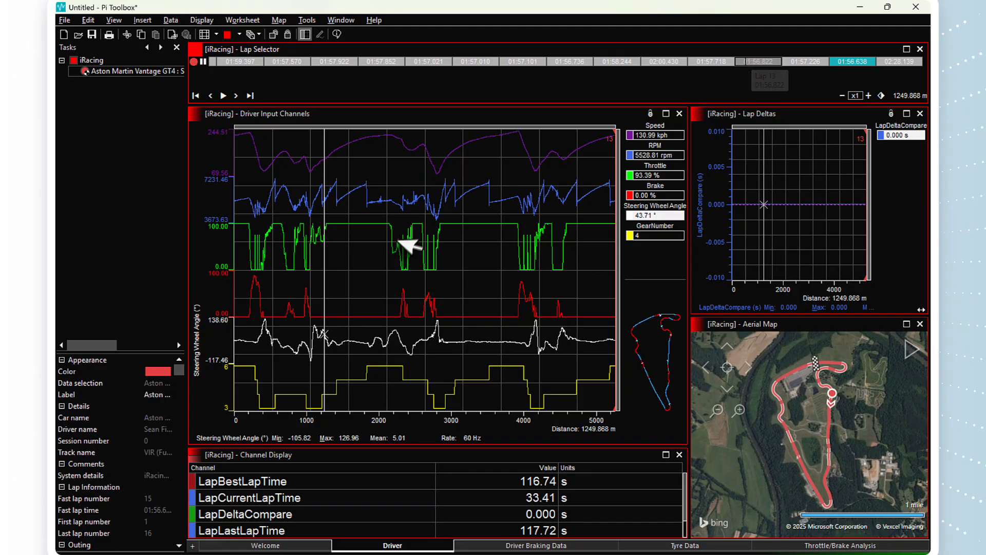
click(813, 61)
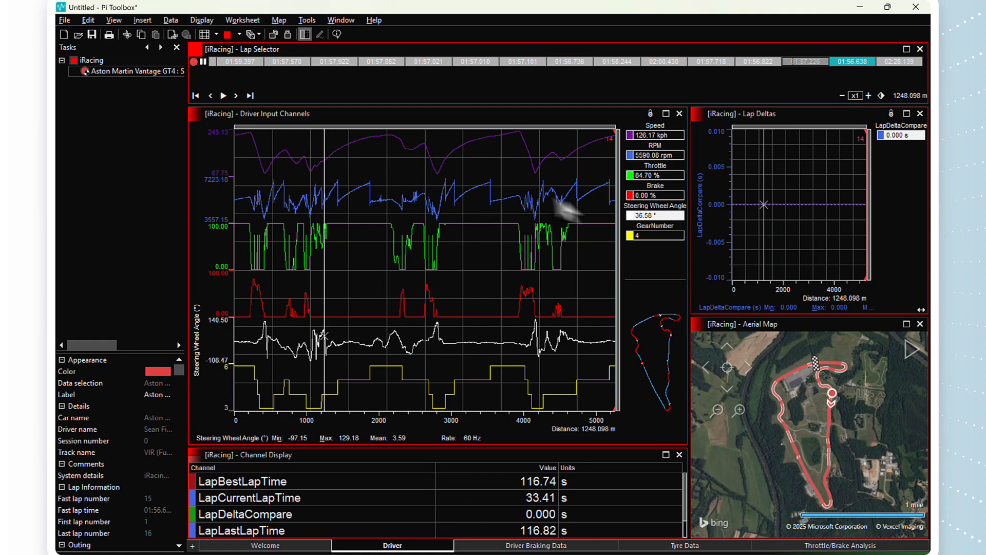
click(856, 60)
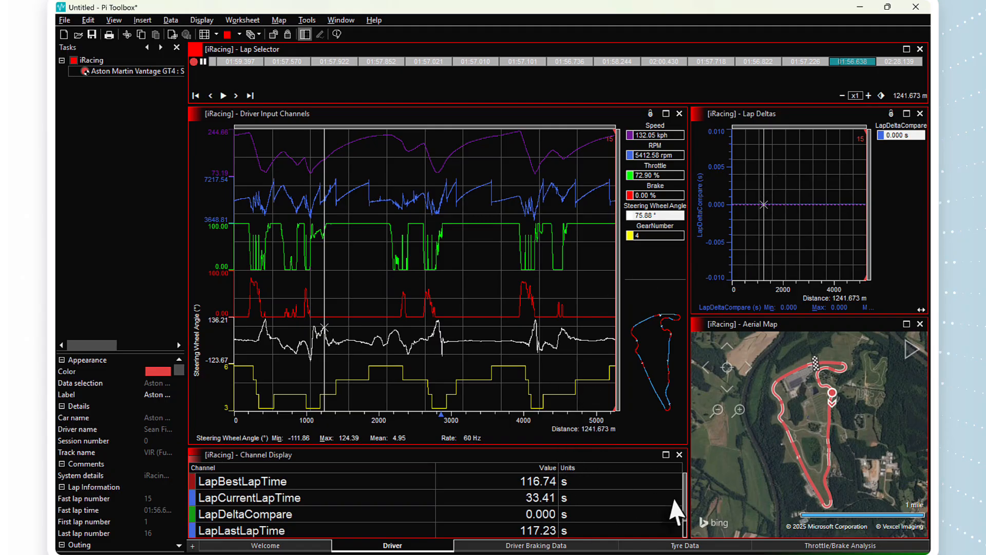
Step: Browse the Channel Display, and place the driver trace cursor at about 747 m and about 2047 m into the lap
click(685, 498)
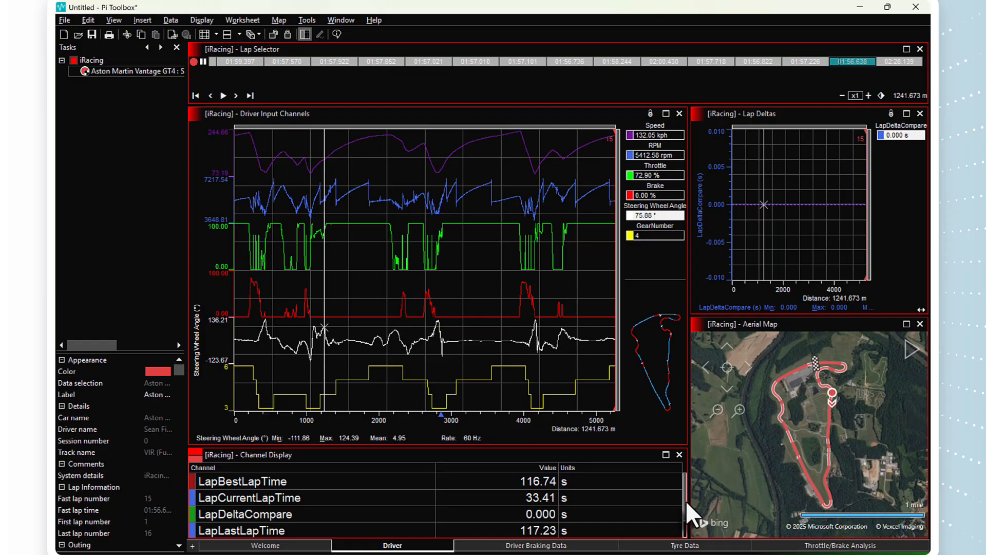
scroll(686, 501, down, 1)
scroll(686, 529, up, 1)
click(289, 326)
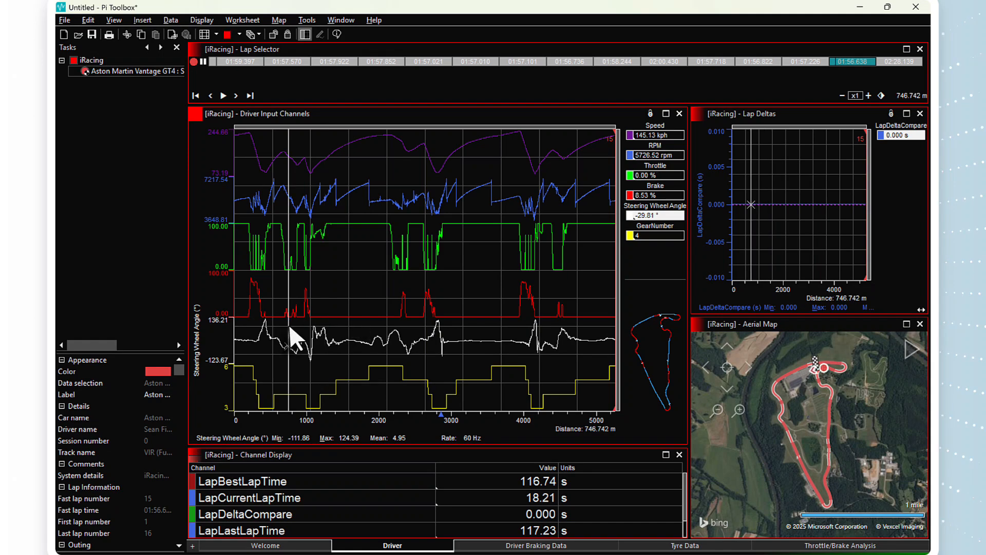
click(382, 324)
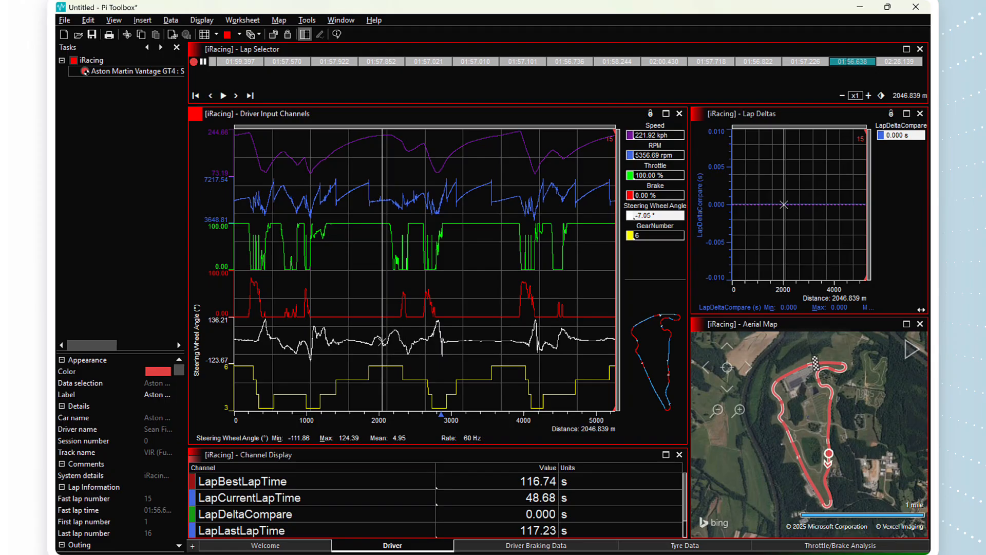
Step: Maximize the Aerial Map, inspect the car marker's position on the track up close, and restore the map to its original size
click(907, 324)
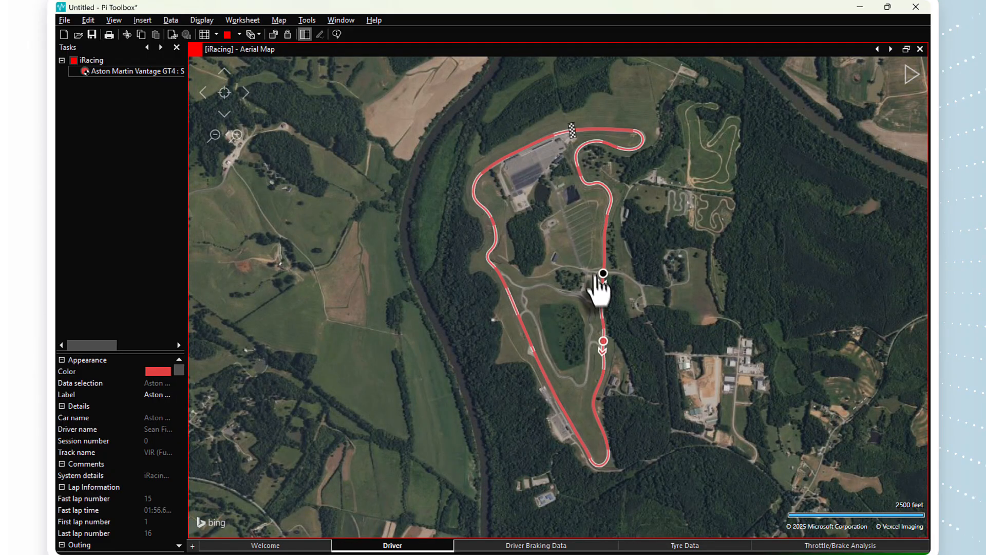
scroll(594, 278, up, 5)
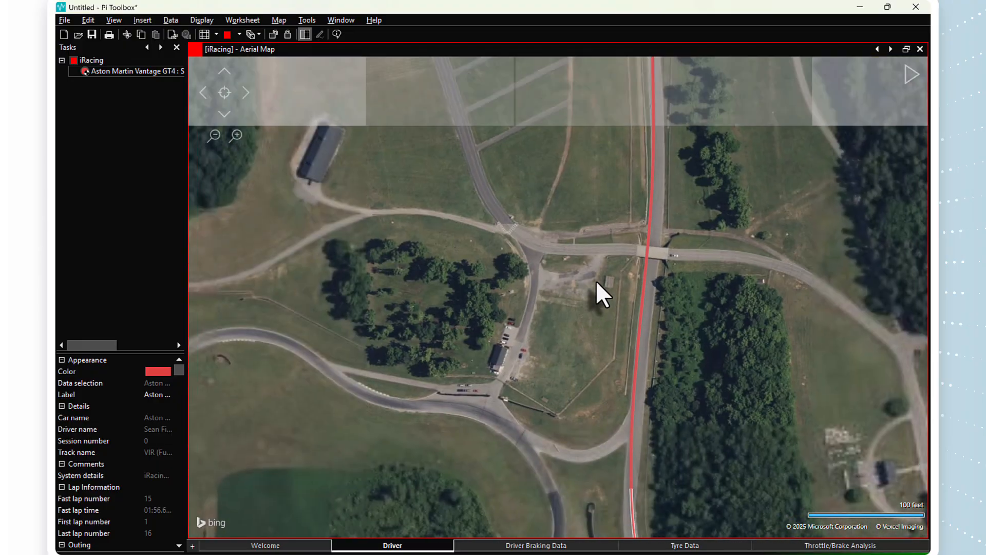
scroll(596, 279, down, 3)
drag(651, 502, 532, 147)
scroll(575, 381, up, 3)
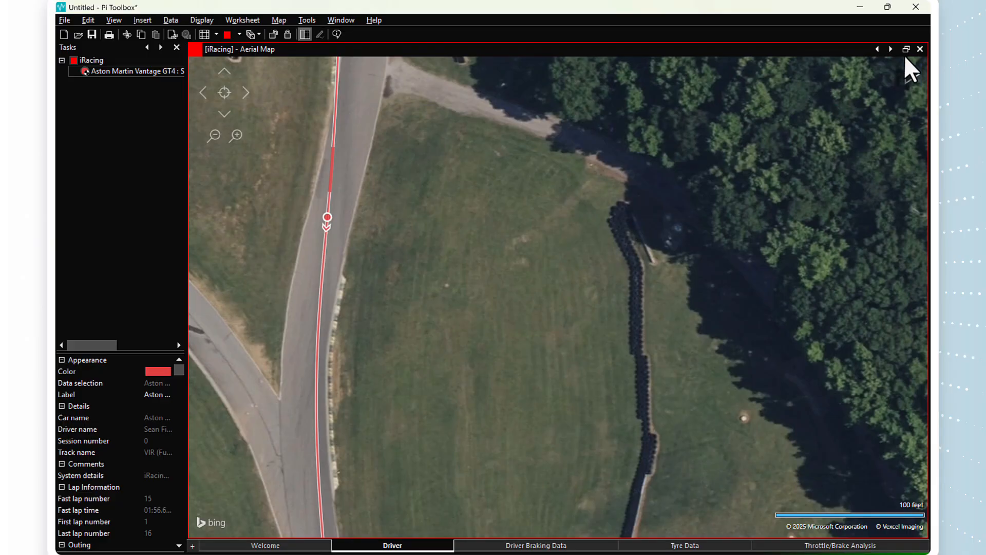
click(905, 50)
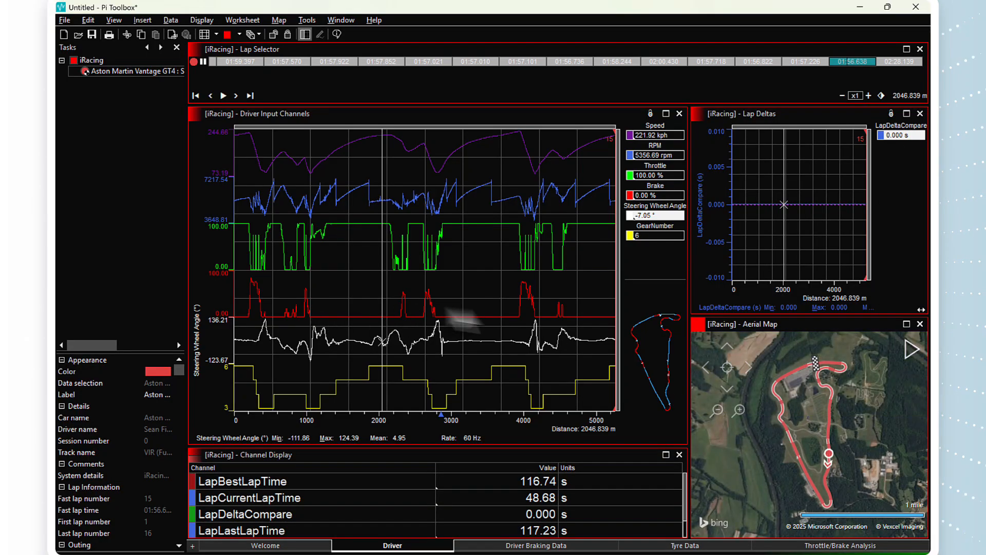
Step: Move the driver trace cursor to about 3288 m and back to about 973 m to check the car's track position
click(472, 320)
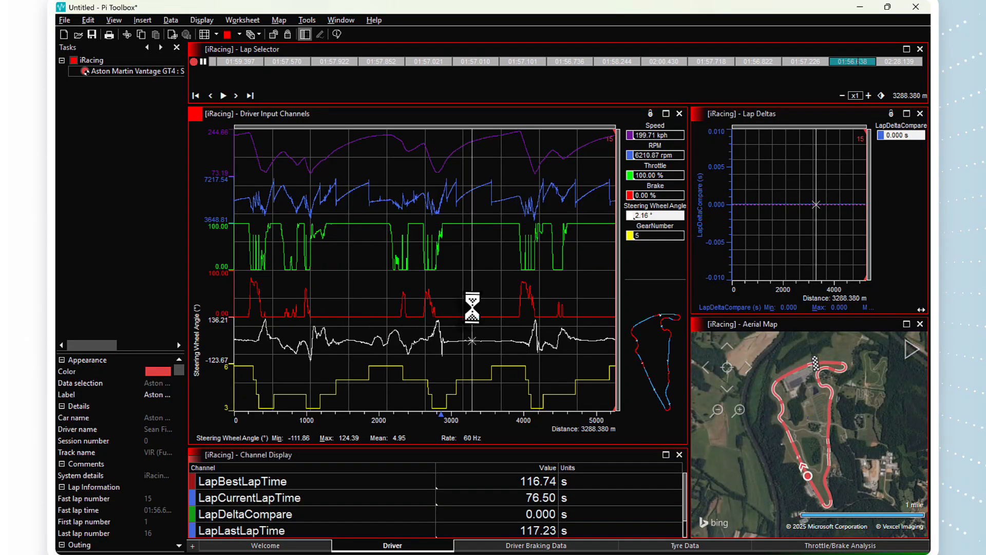
click(305, 329)
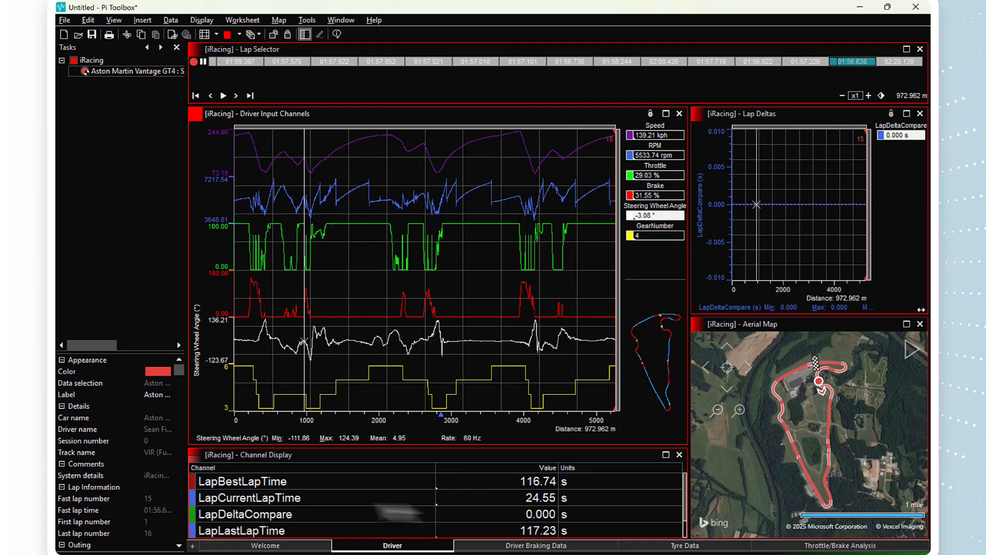
Step: View the Driver Braking Data worksheet, and place the braking trace cursor at about 838 m, 4014 m and 4041 m
click(538, 547)
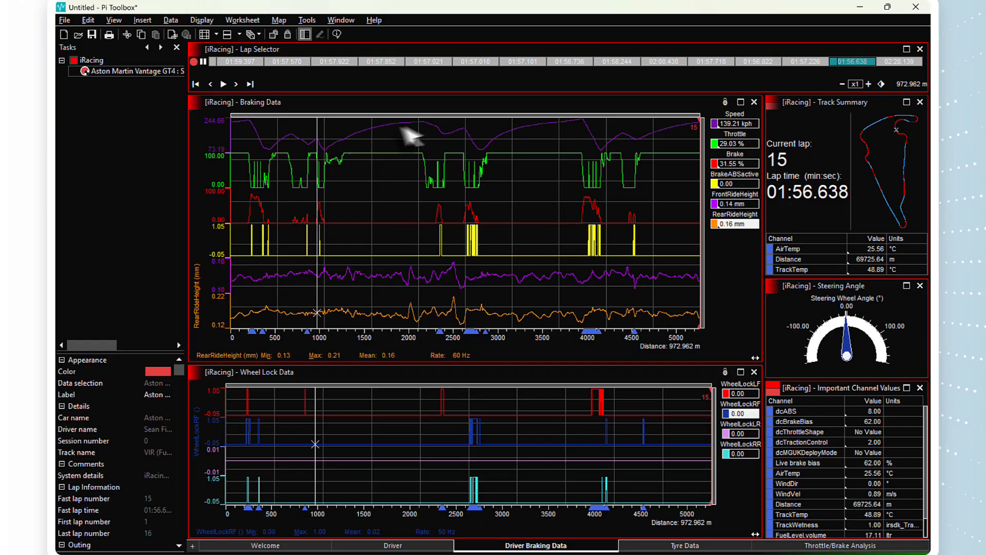
click(305, 289)
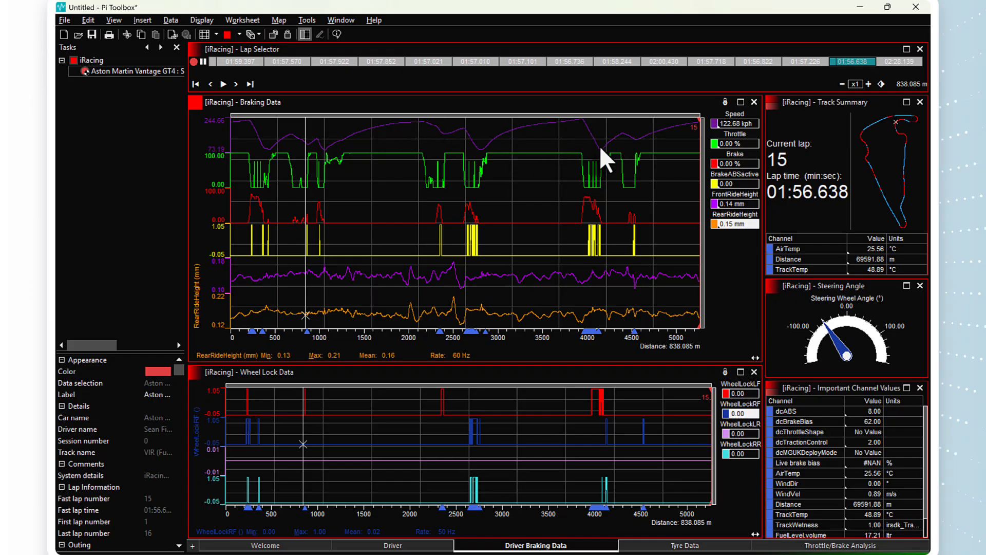
click(588, 268)
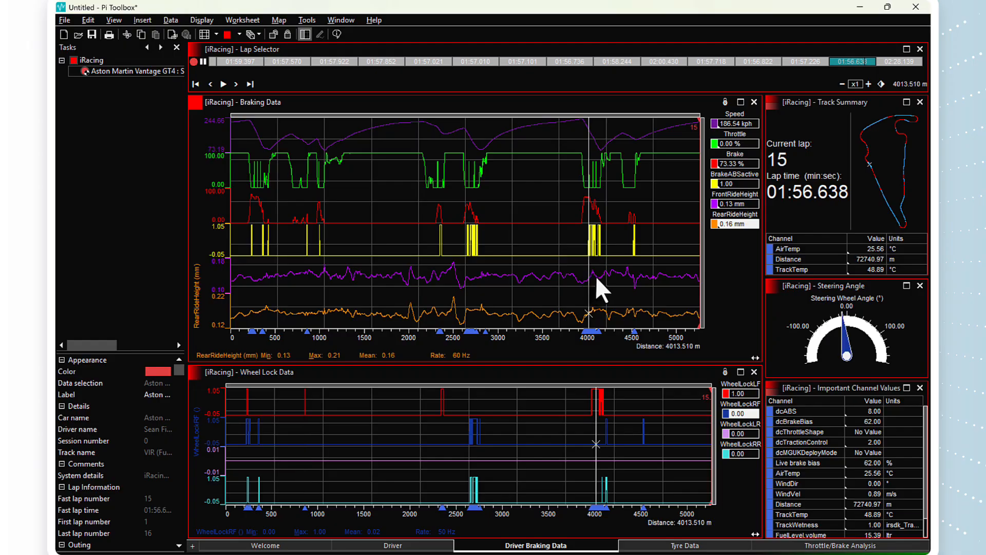
drag(586, 278, 591, 281)
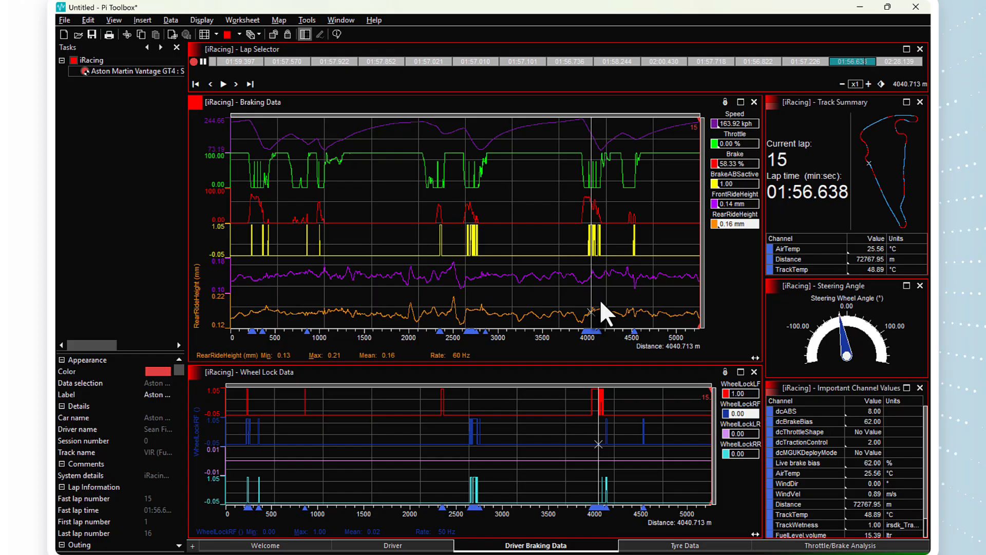
Step: Examine the braking zone around 4024 to 4061 m up close, and move the cursor to about 2793 m on the full-lap trace
scroll(601, 301, up, 5)
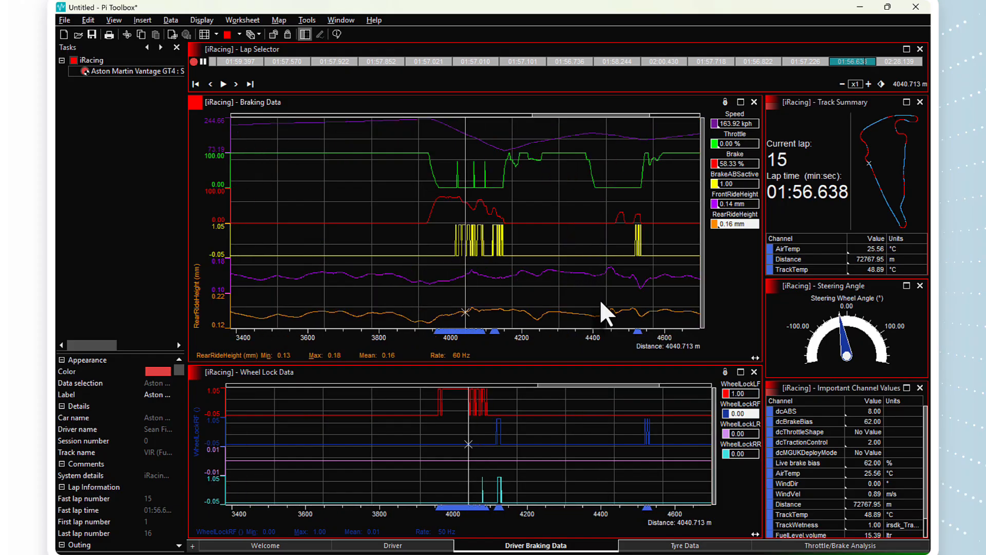
scroll(599, 299, up, 3)
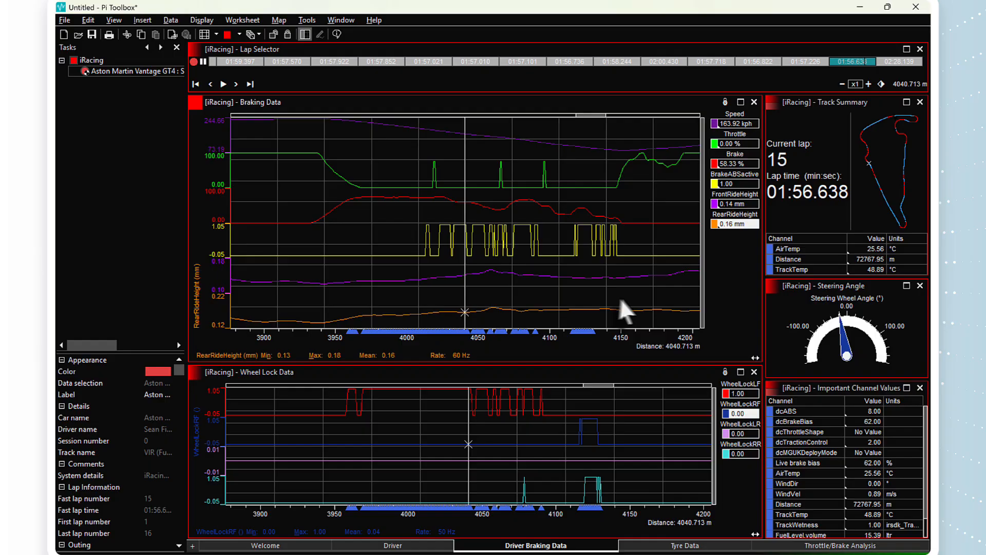
click(442, 285)
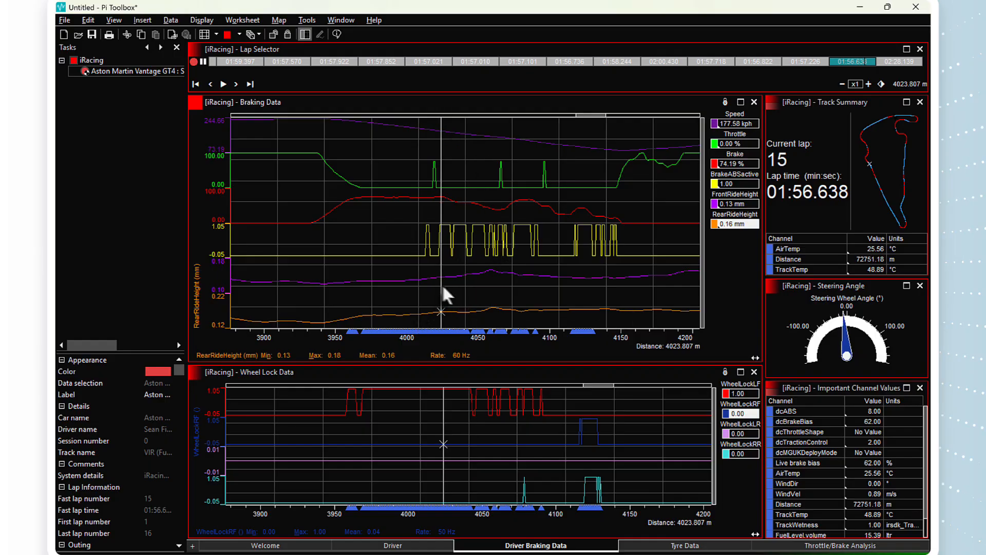
click(472, 286)
click(488, 278)
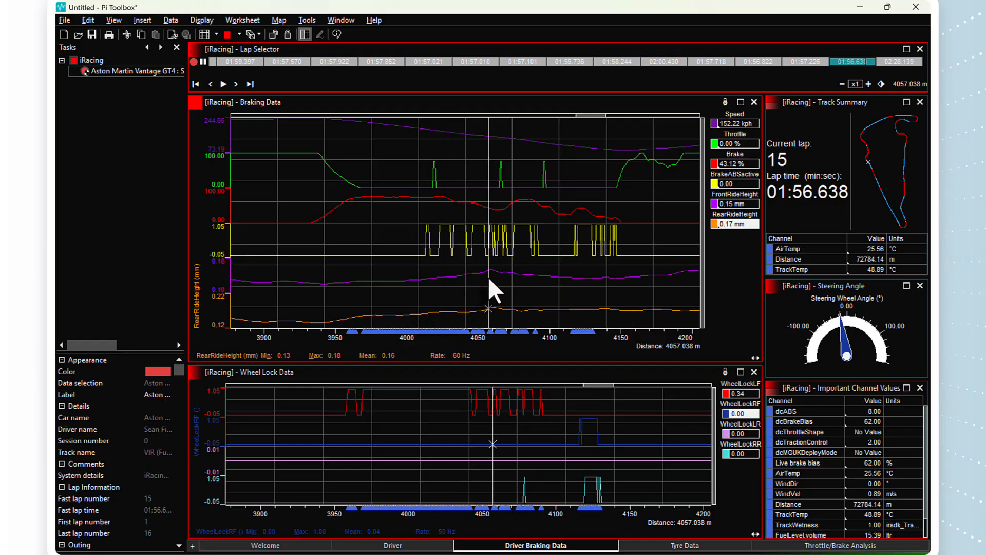
click(491, 273)
click(403, 302)
click(473, 286)
click(493, 275)
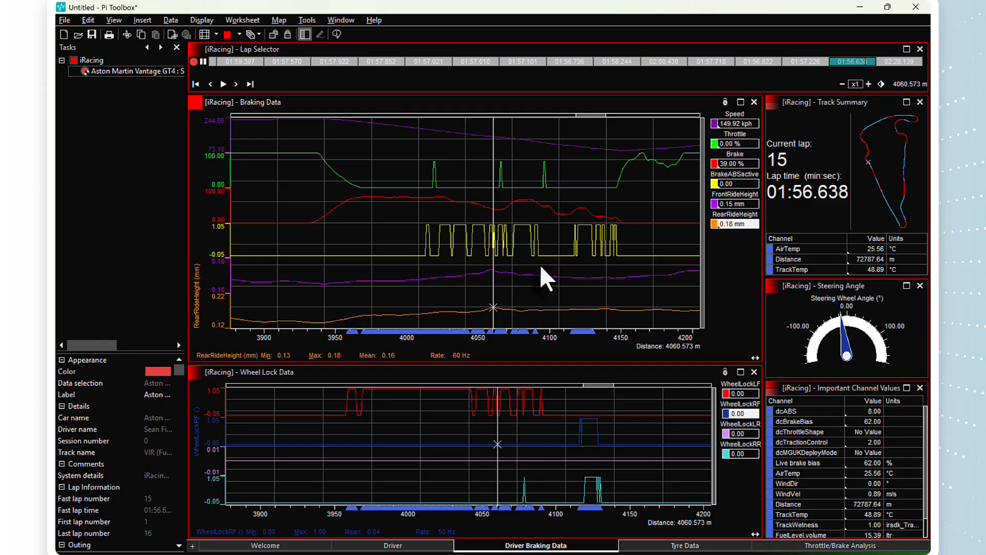
scroll(541, 259, down, 5)
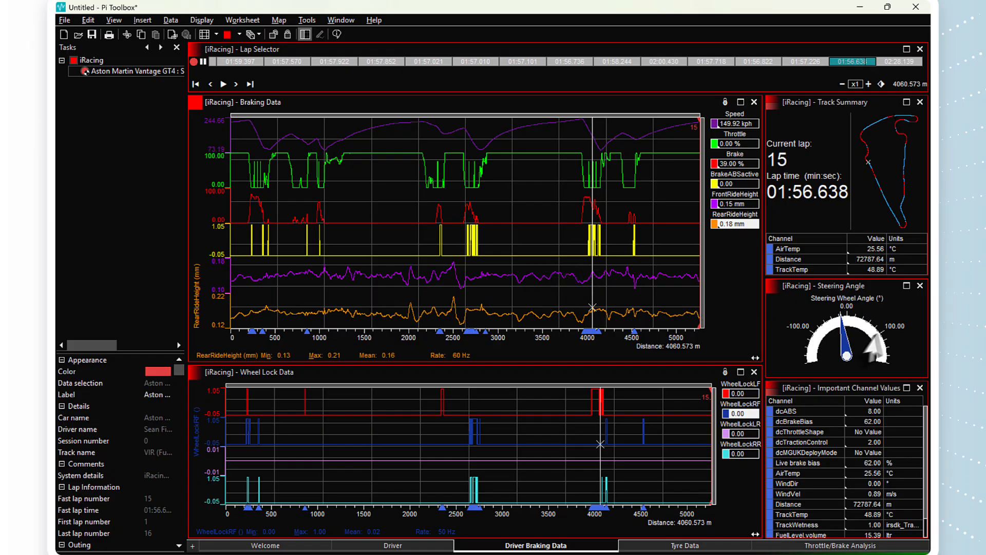
click(479, 150)
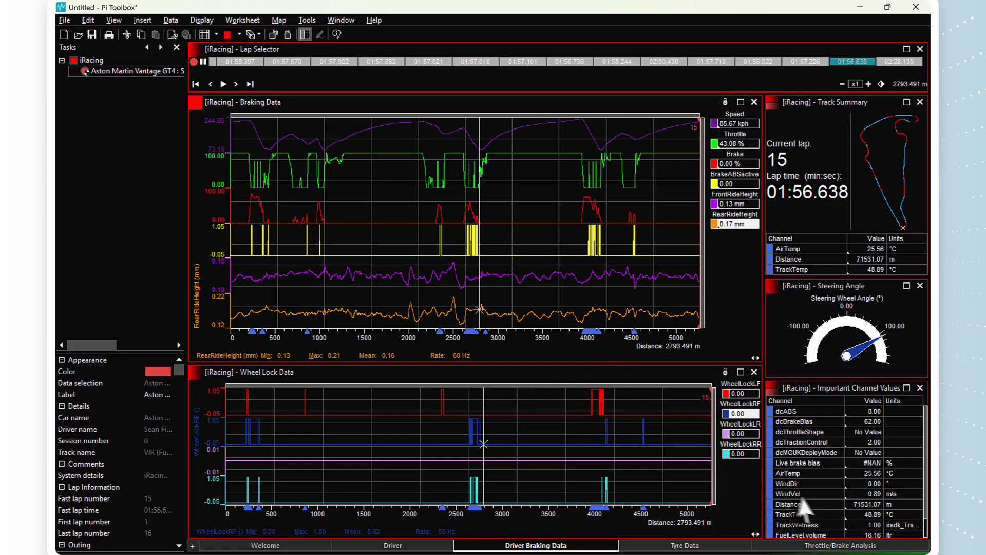
Step: View the Tyre Data worksheet, and move the left side tyre temperature cursor to about 2352 m, 2327 m, 2200 m and 2655 m
click(685, 546)
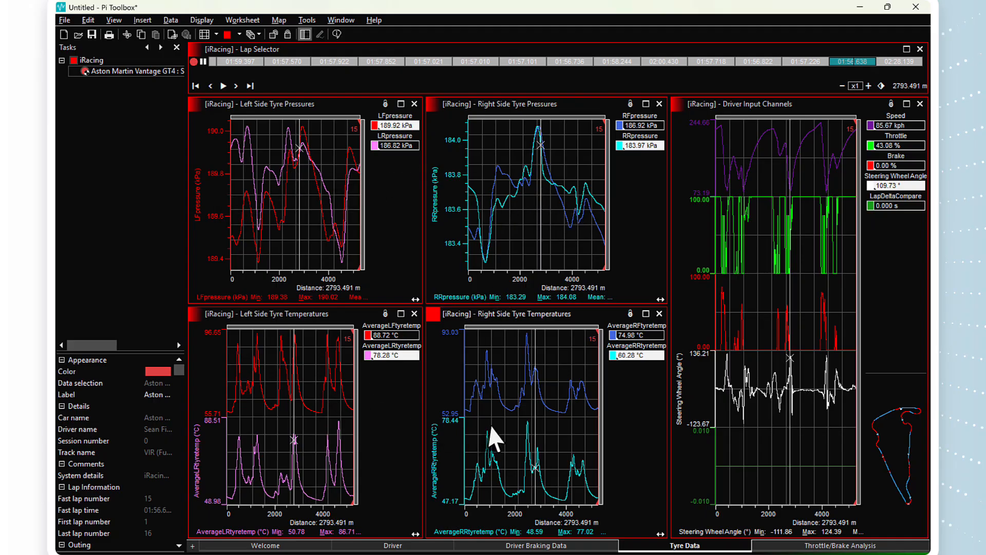
click(284, 409)
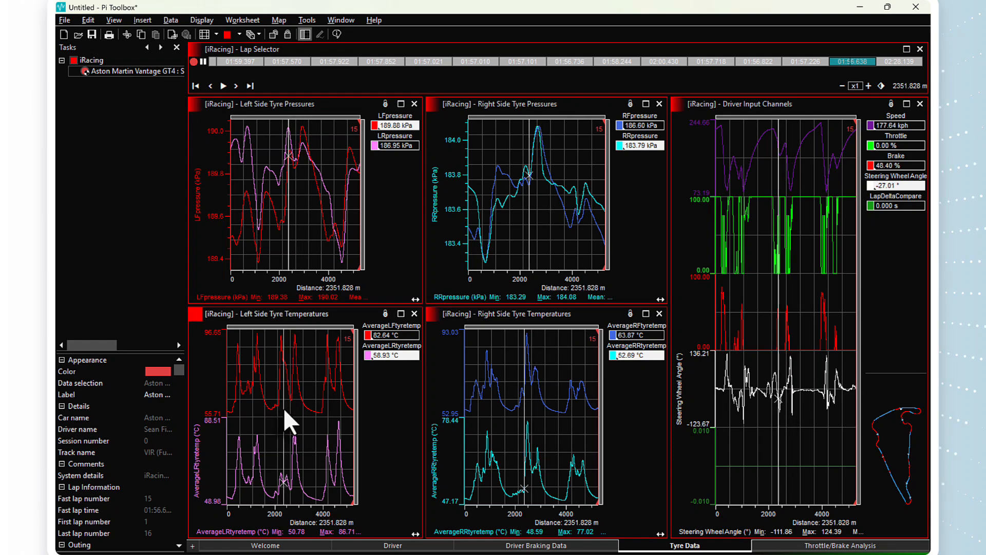
drag(284, 409, 283, 409)
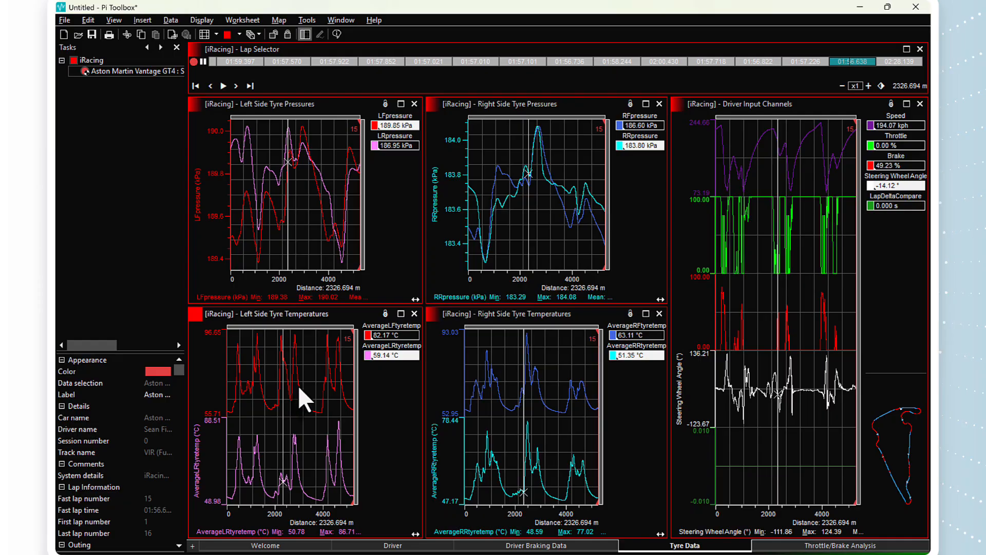
click(278, 407)
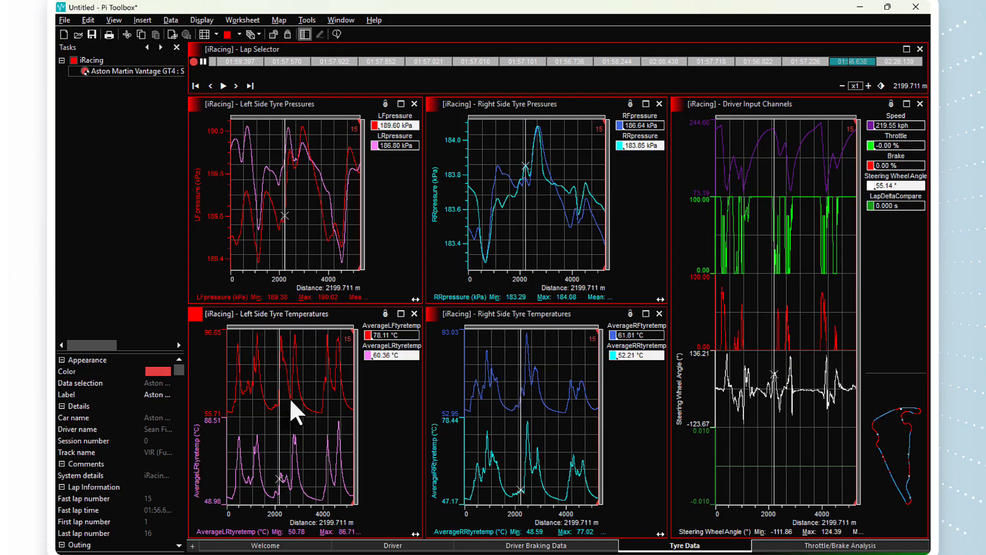
click(290, 400)
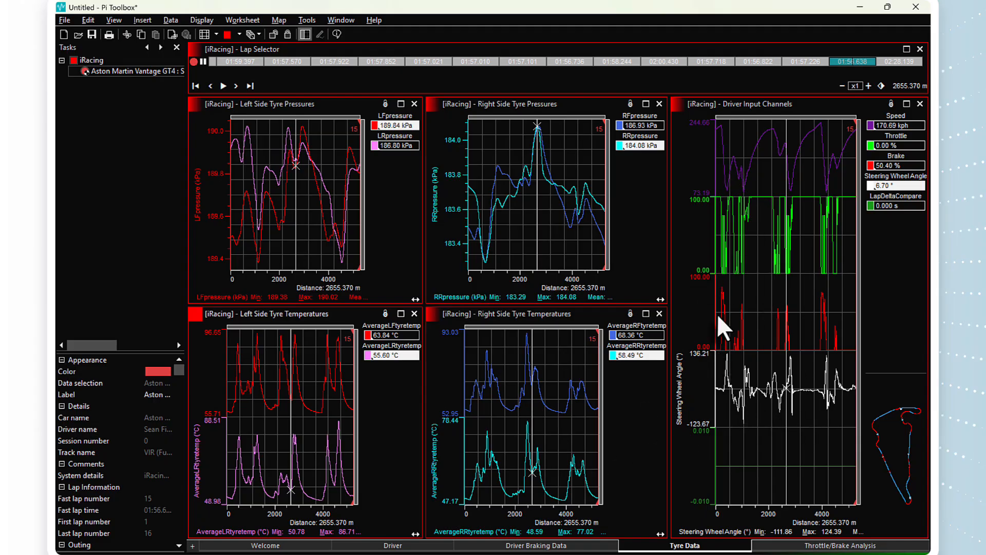
Step: Examine tyre data through the first braking zone up close with the cursor at about 296 m, 354 m and 393 m, and restore the full-lap view
click(723, 350)
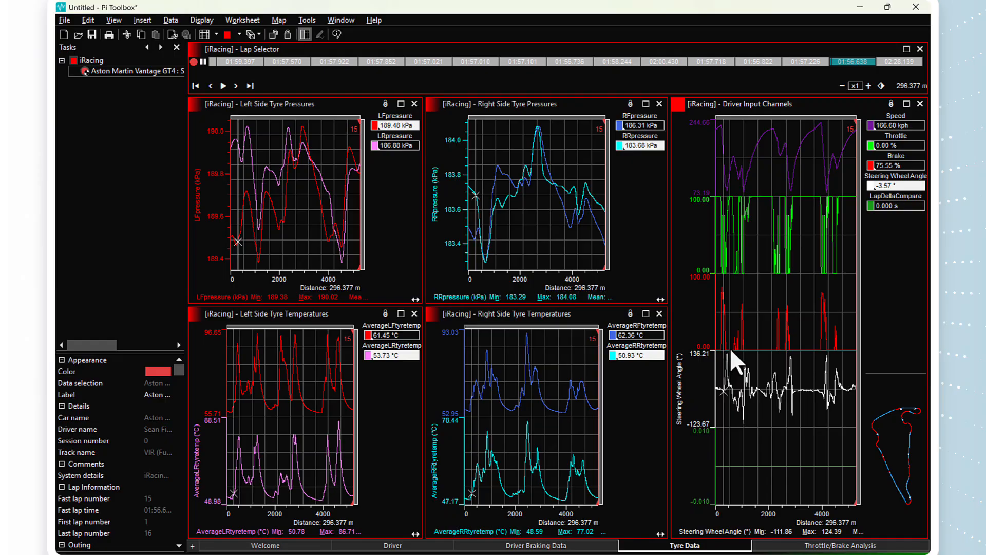
key(Up)
key(Up)
key(Up)
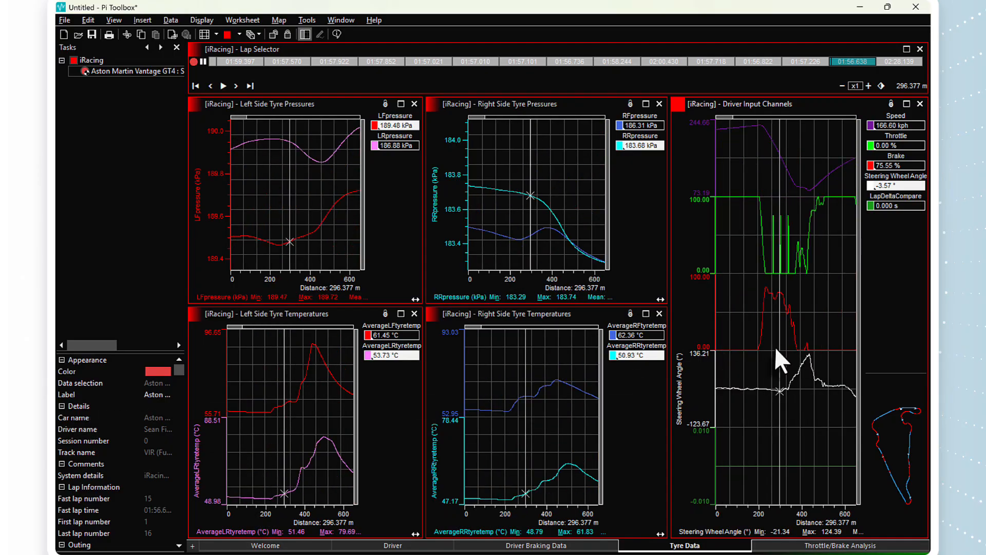
click(791, 348)
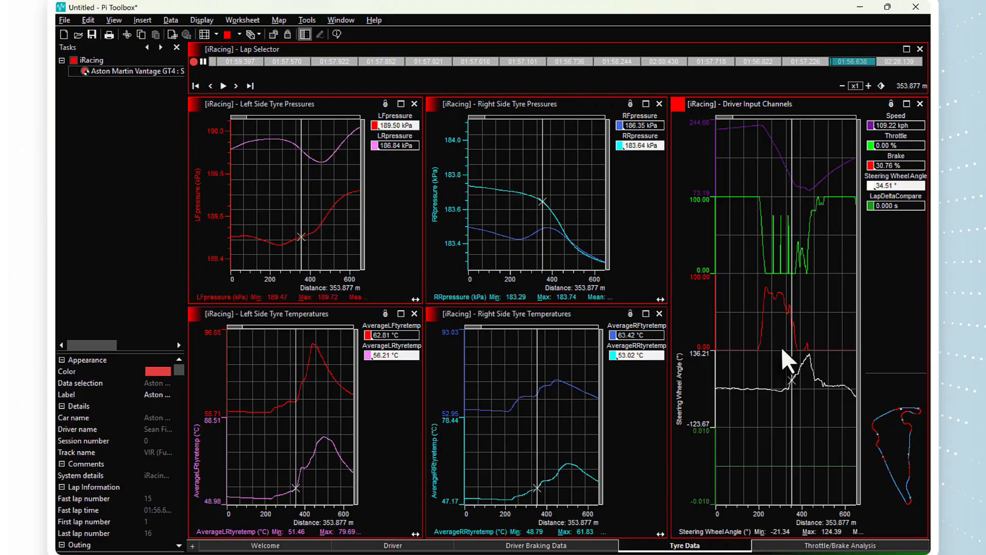
click(800, 348)
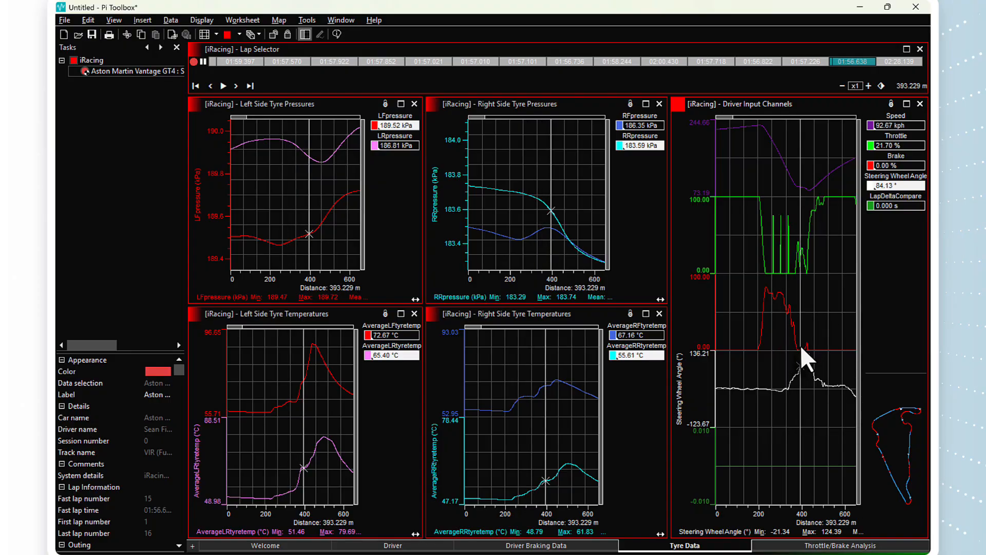
scroll(800, 345, down, 3)
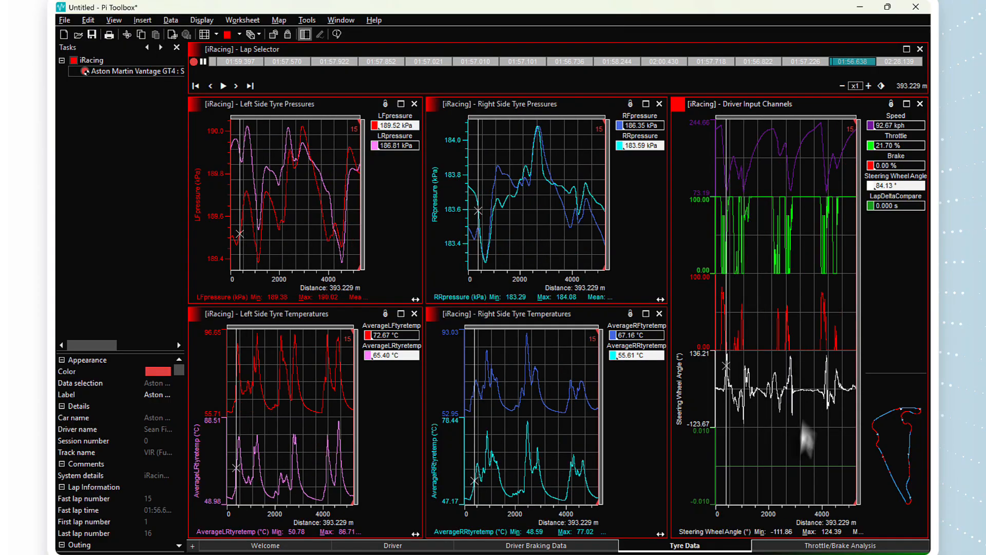
Step: View the Throttle/Brake Analysis worksheet, and place the track map cursor at about 533 m and about 482 m
click(813, 547)
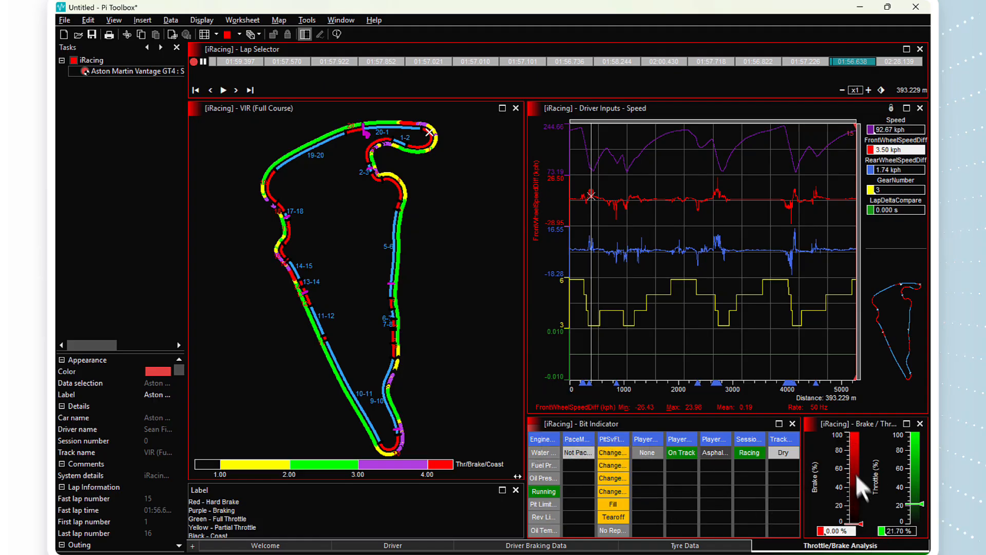
click(417, 147)
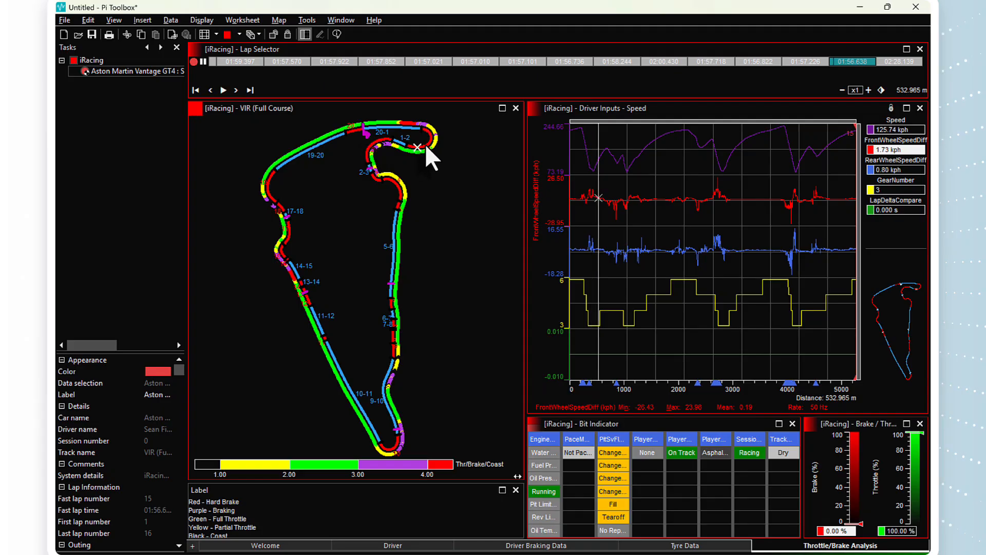
click(424, 145)
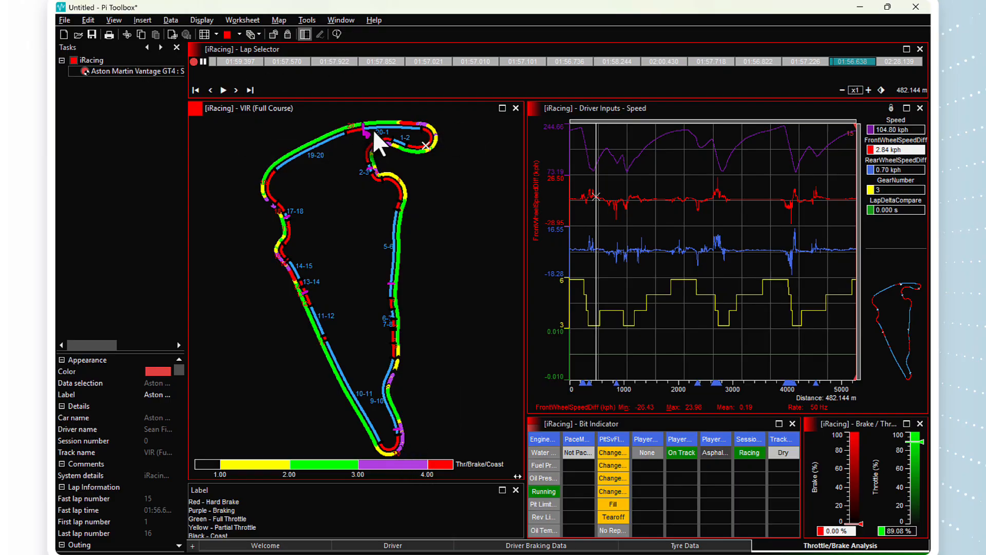
Step: Load the VIR Full.pxt circuit map from the Maps folder for the iRacing task
click(111, 61)
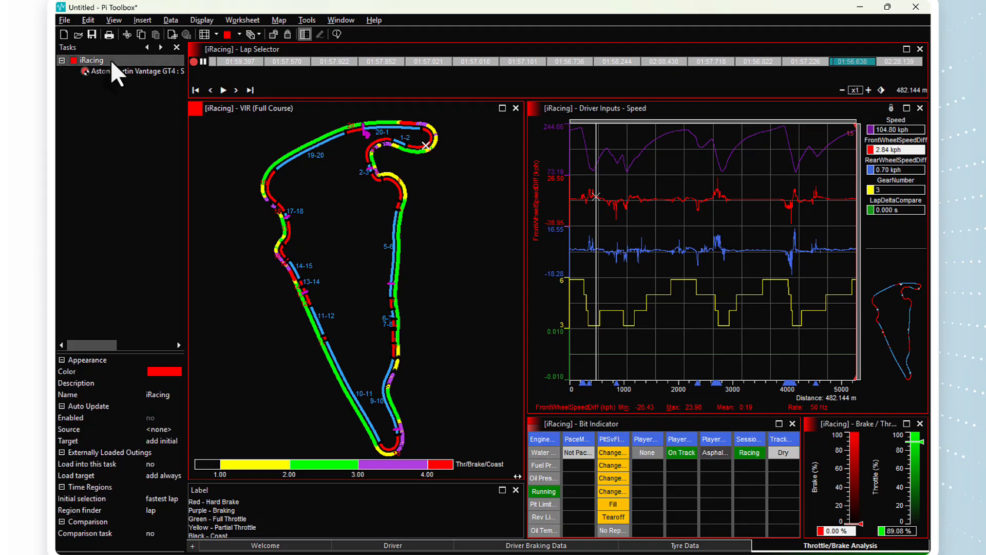
right_click(111, 61)
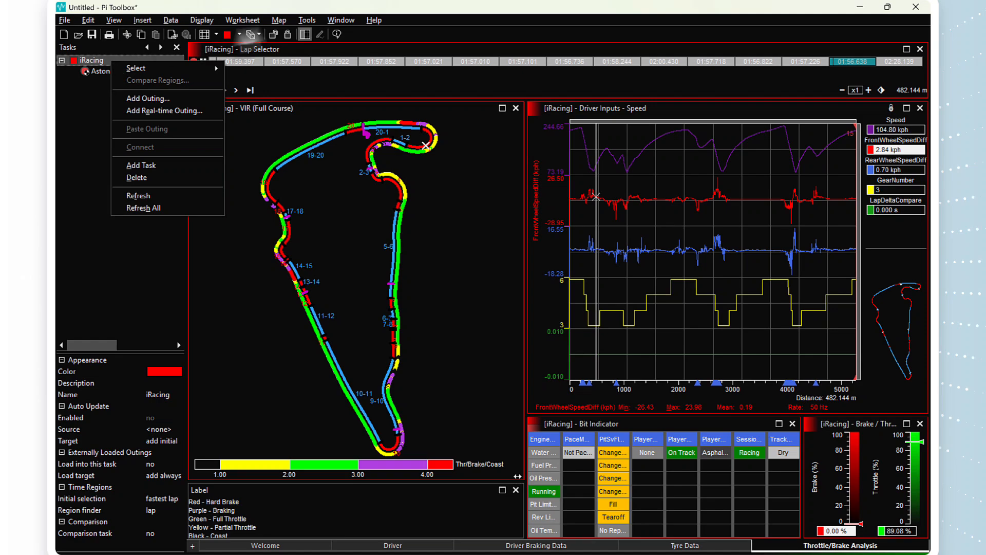
click(282, 19)
click(285, 31)
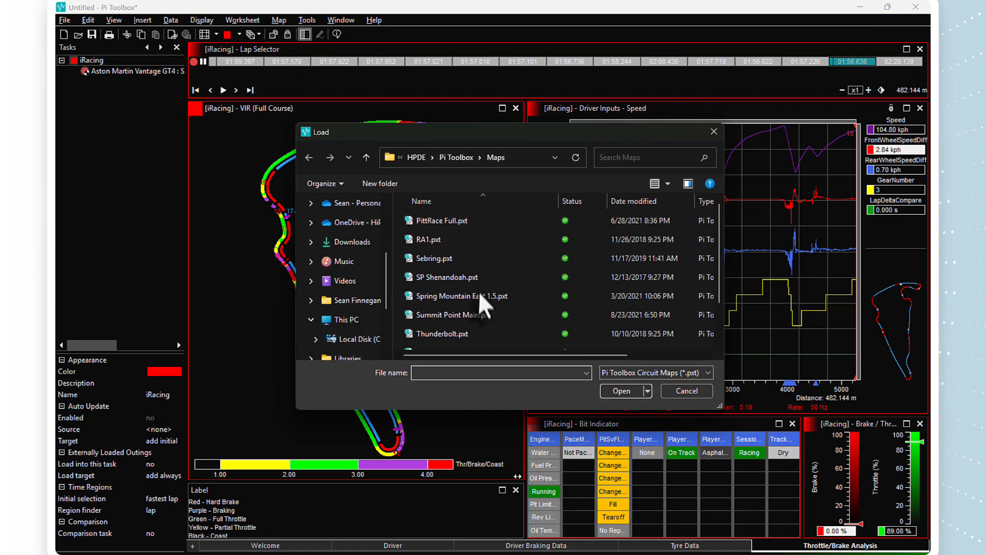
scroll(483, 295, down, 1)
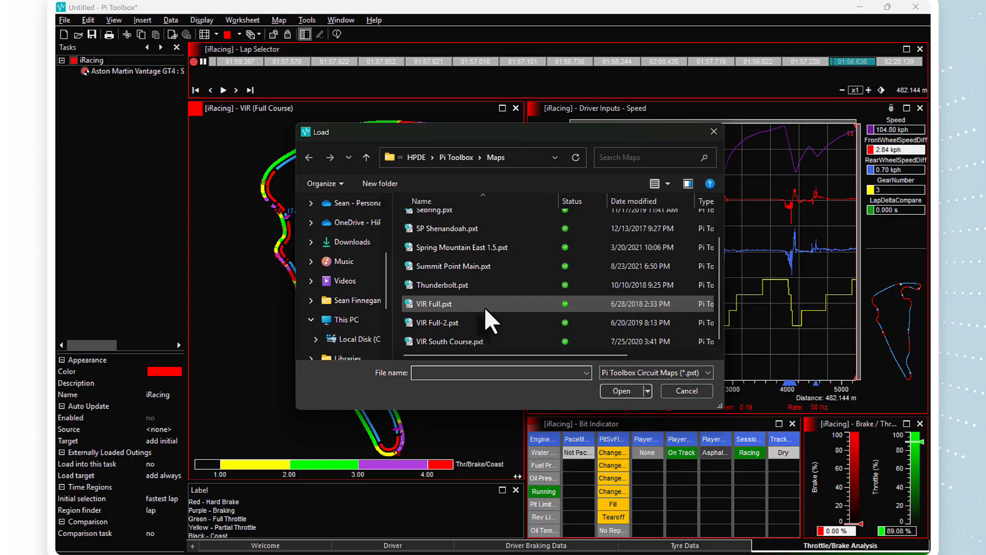
click(485, 304)
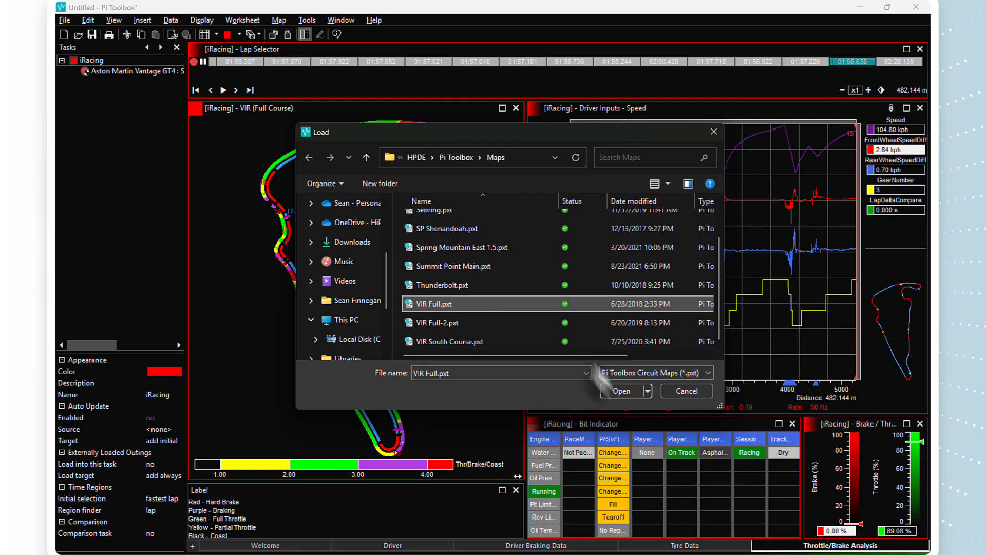
click(622, 391)
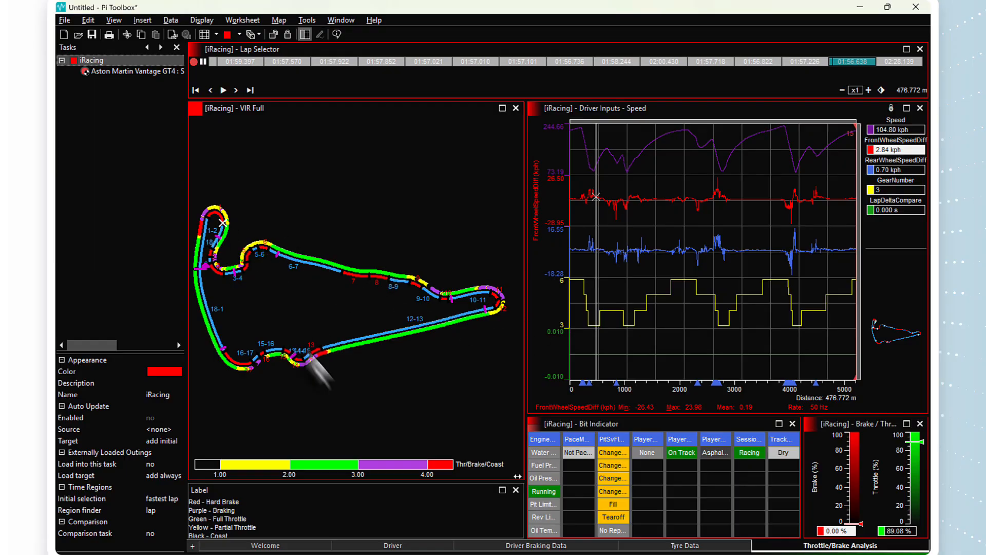
Step: Show segments and splits on the Driver worksheet's Driver Input Channels graph, and place its cursor at about 680 m
click(403, 548)
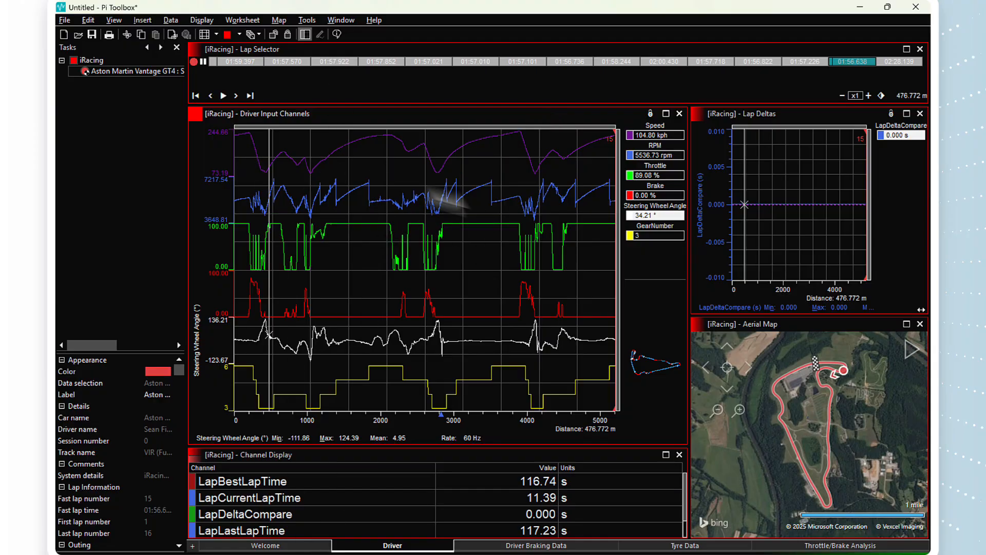
right_click(393, 166)
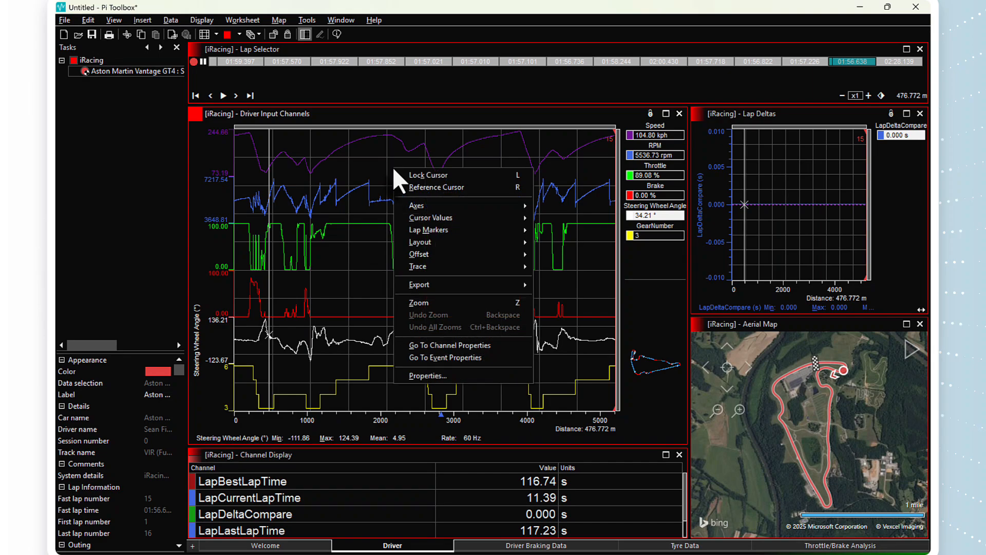
mouse_move(498, 241)
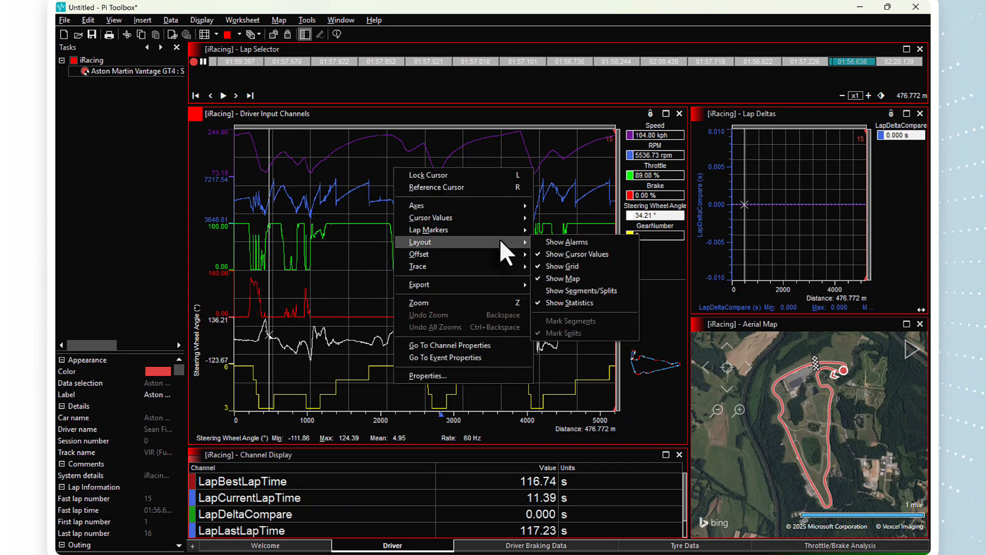
click(587, 290)
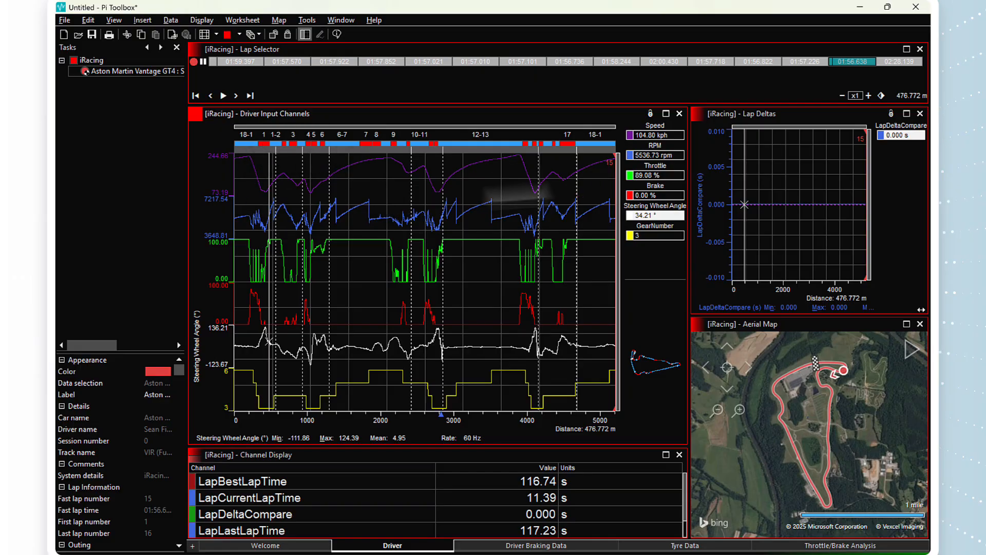
click(282, 230)
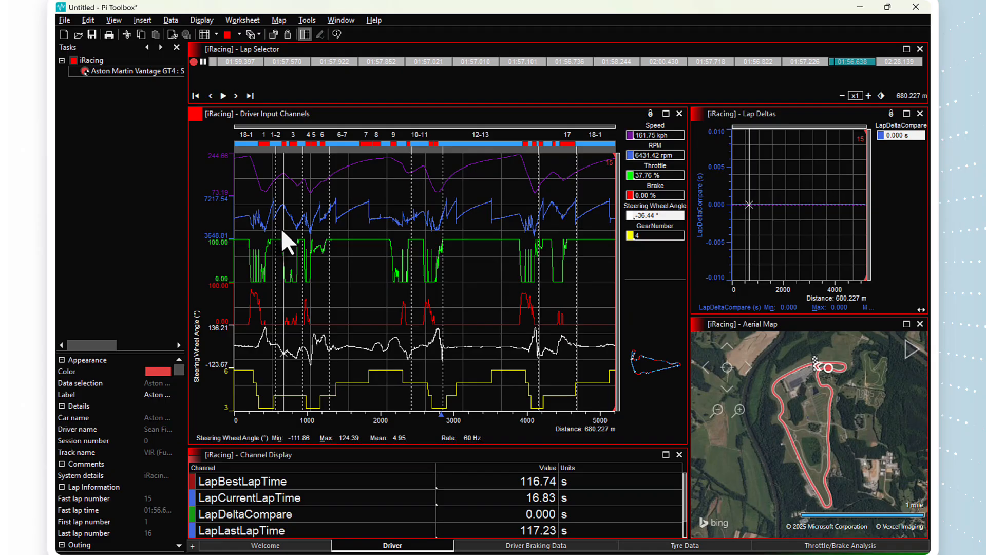
Step: Place the Driver Input Channels cursor at about 589 m, examine the traces around it up close, and restore the full-lap view
click(277, 257)
scroll(291, 261, up, 2)
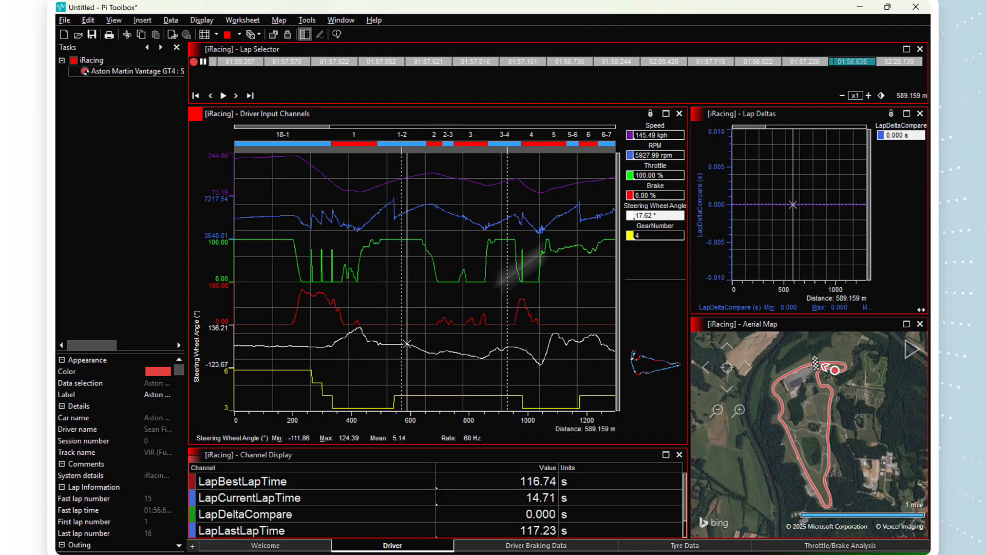
scroll(664, 296, down, 2)
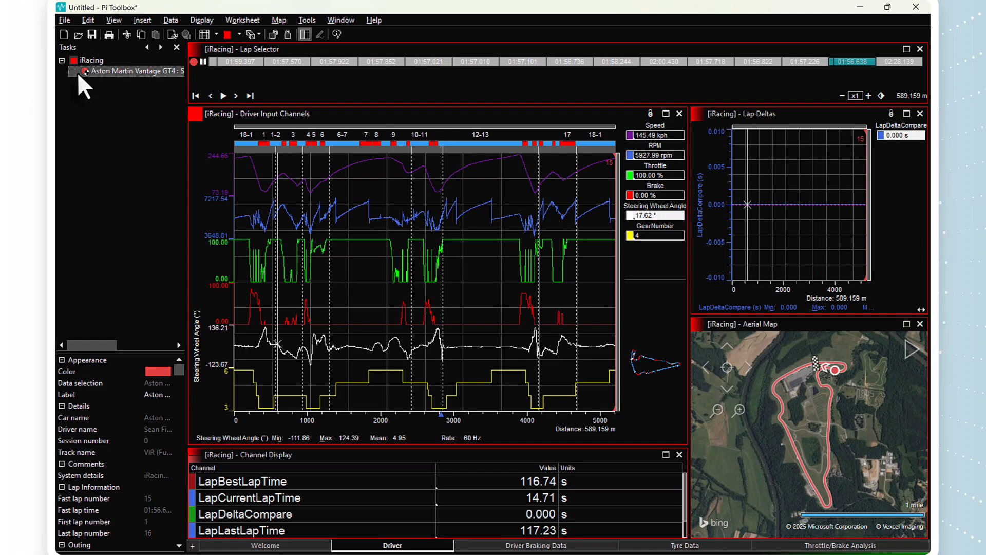
click(89, 59)
right_click(89, 57)
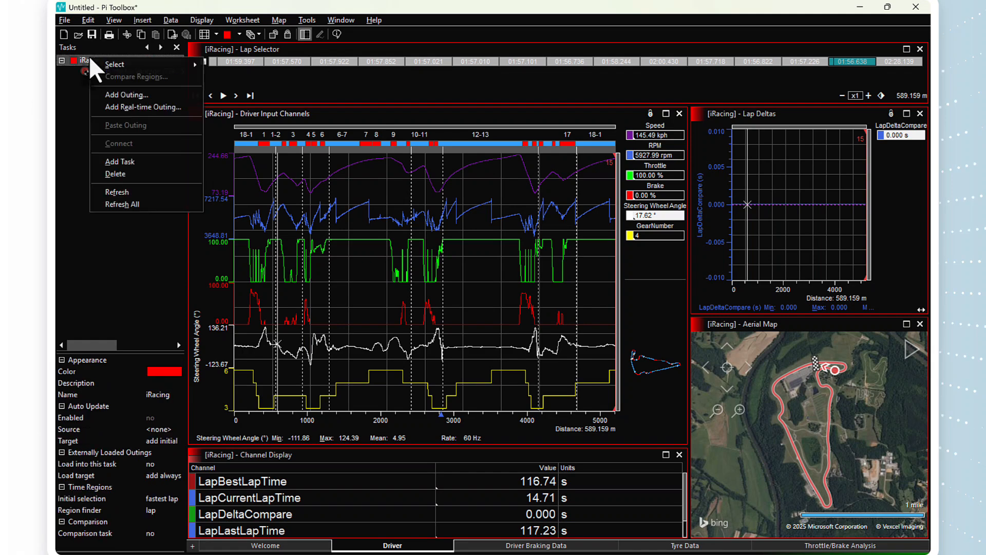
click(81, 103)
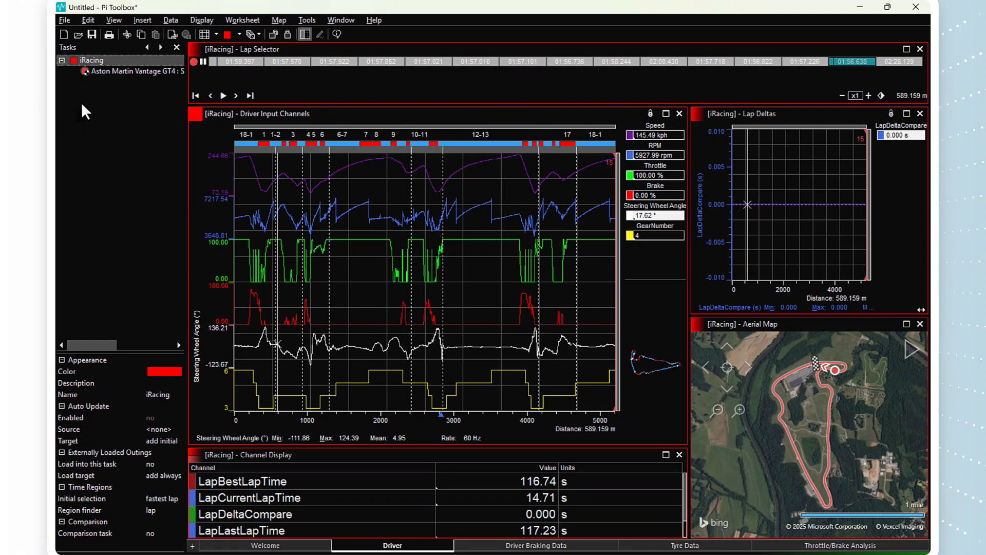
Step: Duplicate the Aston Martin Vantage GT4 outing within the iRacing task and select the 01:57.226 lap for the copy
click(113, 67)
right_click(112, 67)
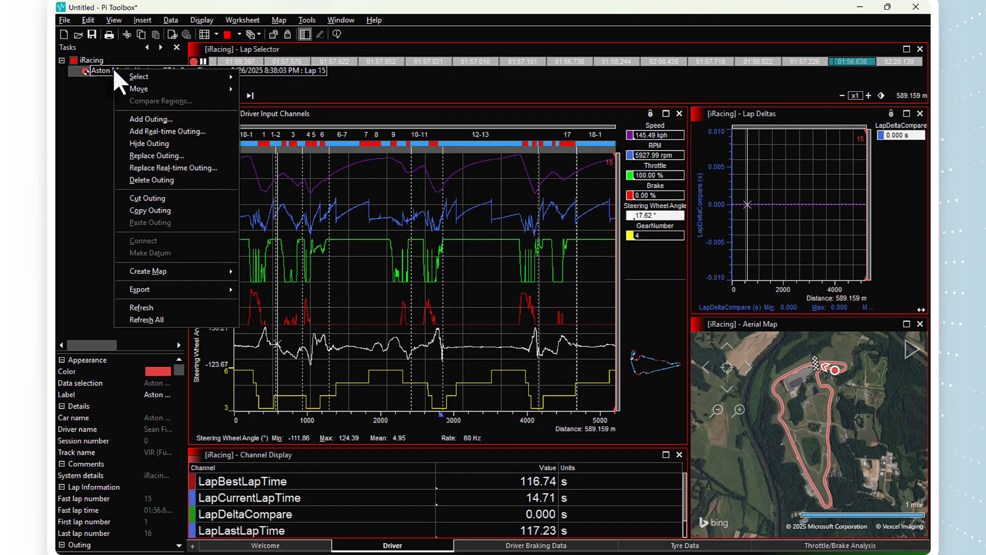
click(174, 212)
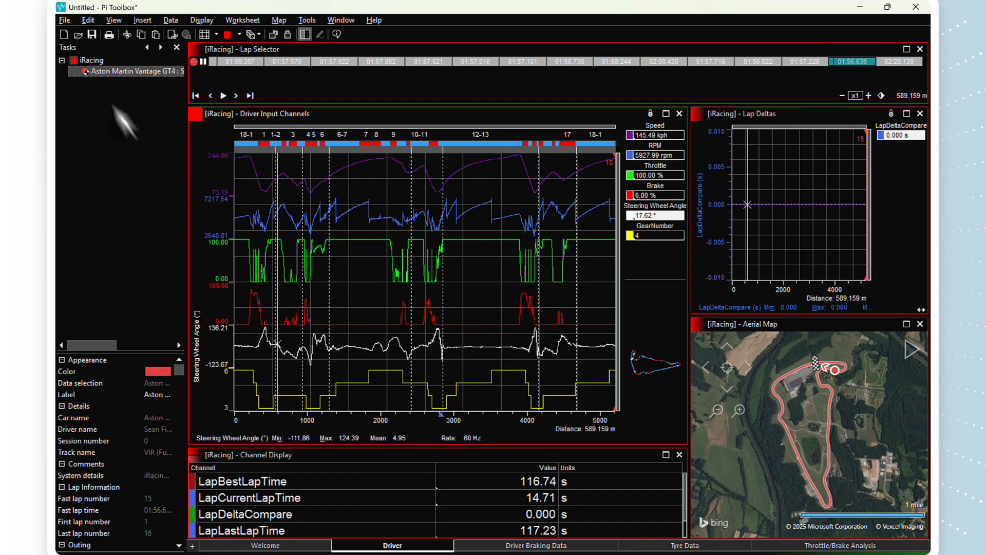
right_click(109, 62)
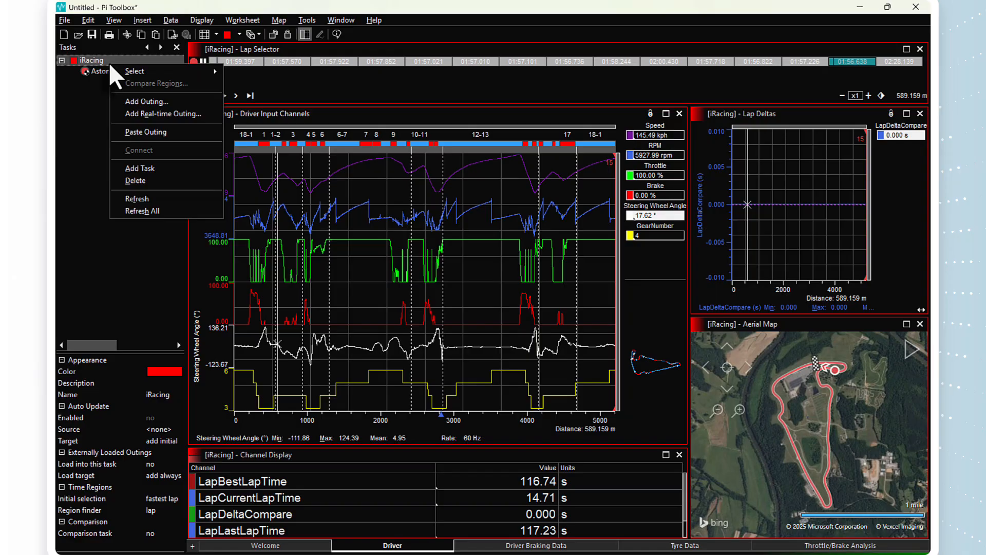
click(141, 132)
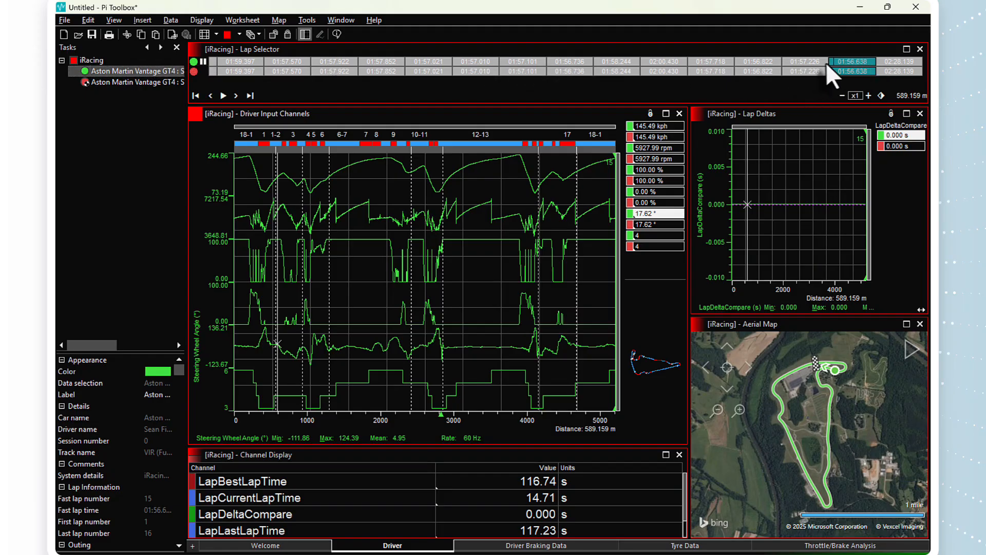
click(807, 60)
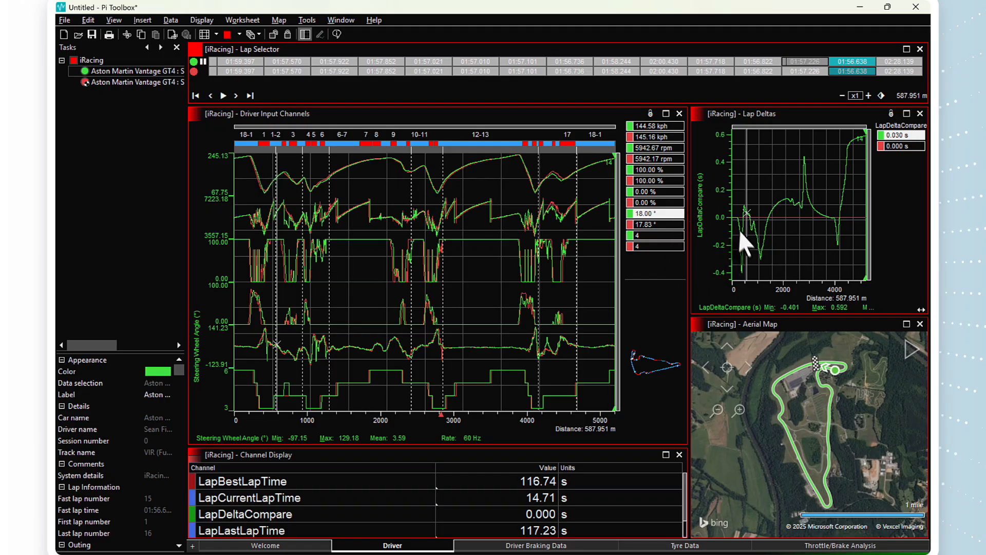
Step: Compare both laps' driver inputs and lap delta through turn 1 up close, with the cursor at about 406 m, 388 m and 409 m
click(263, 184)
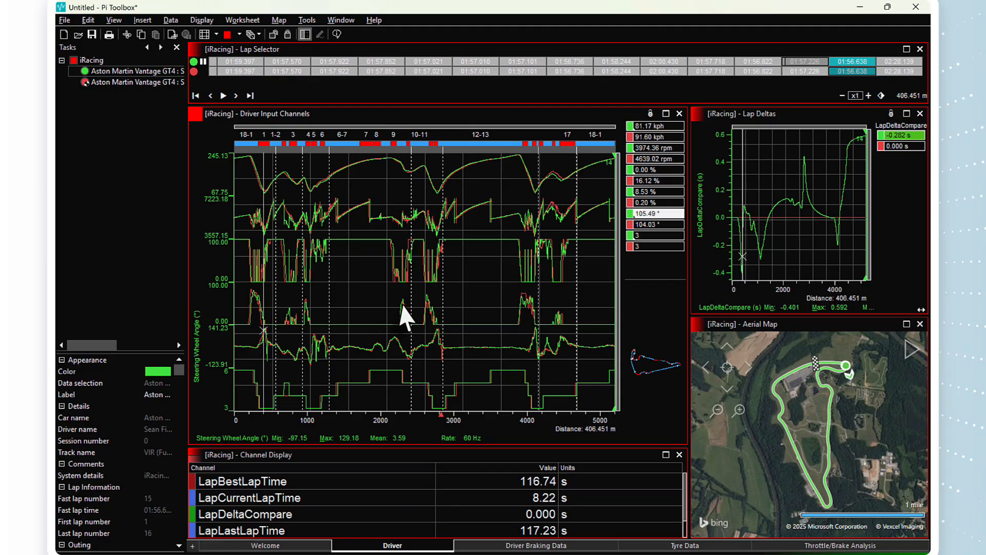
key(Up)
key(Up)
key(Up)
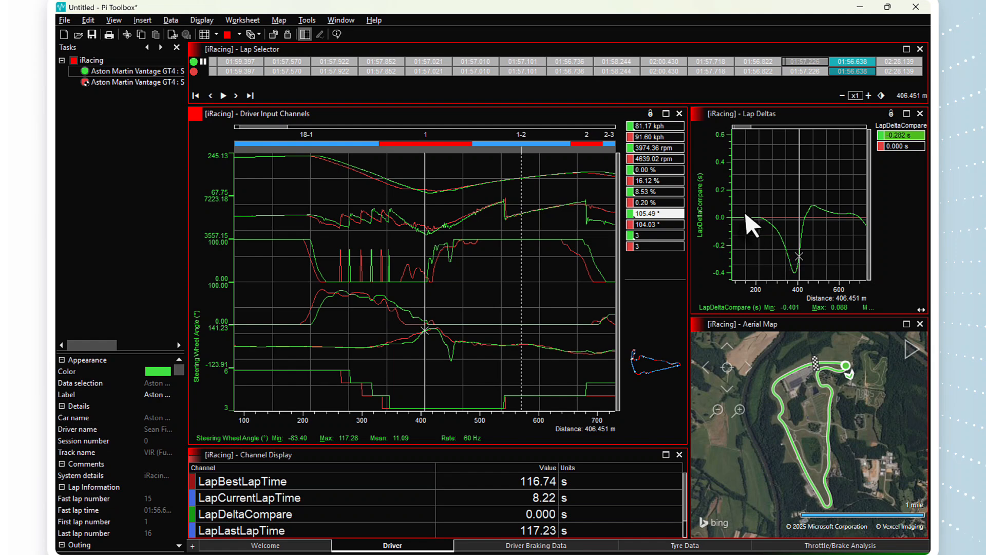
click(795, 270)
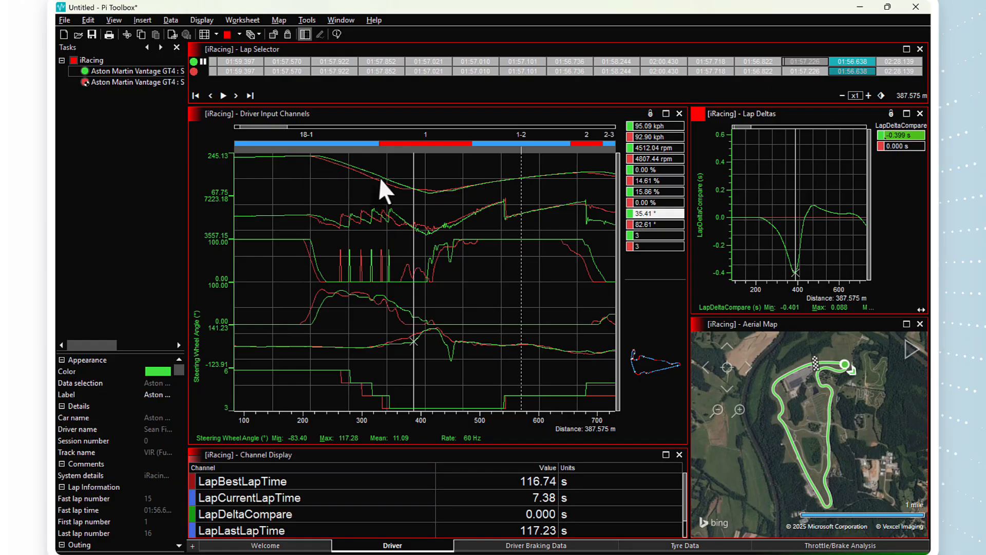
click(427, 195)
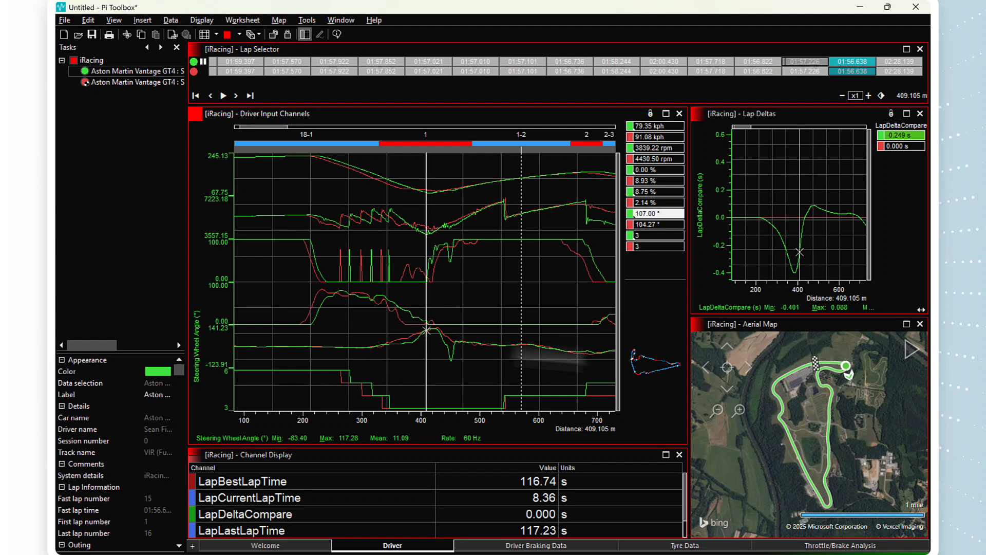
Step: Maximize the Aerial Map, examine both laps' racing lines through the turn 1 hairpin up close, and restore the map's size
drag(904, 323, 905, 324)
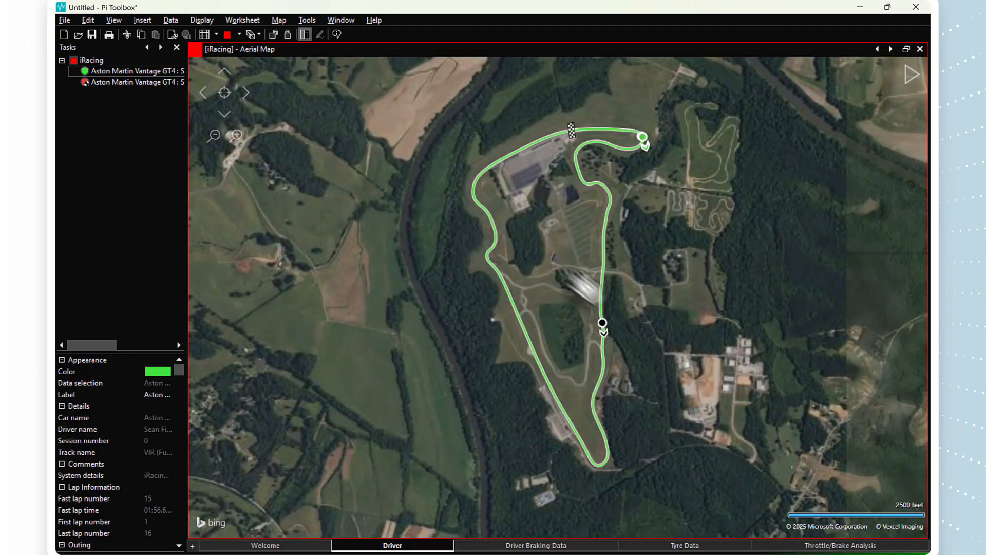
scroll(645, 158, up, 2)
scroll(645, 165, up, 4)
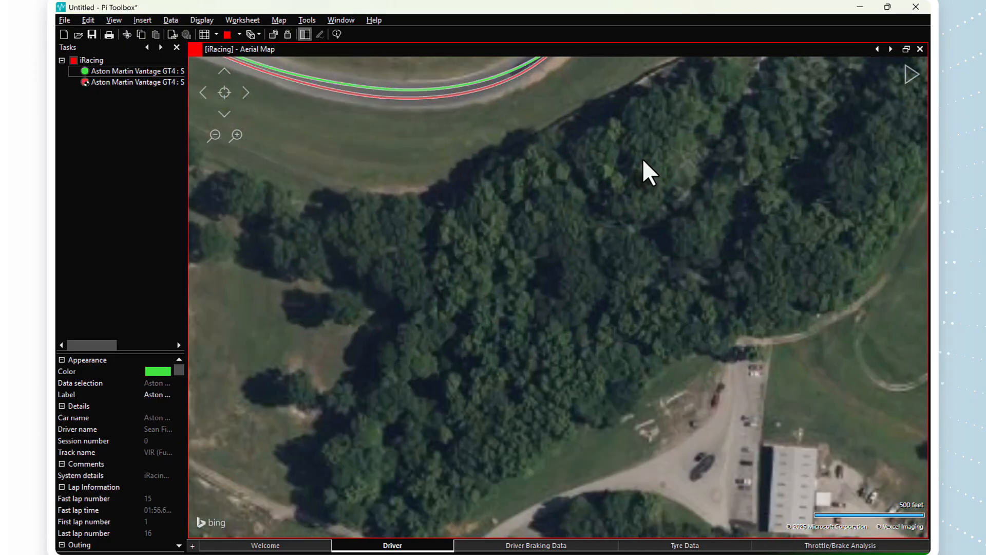
drag(638, 177, 628, 450)
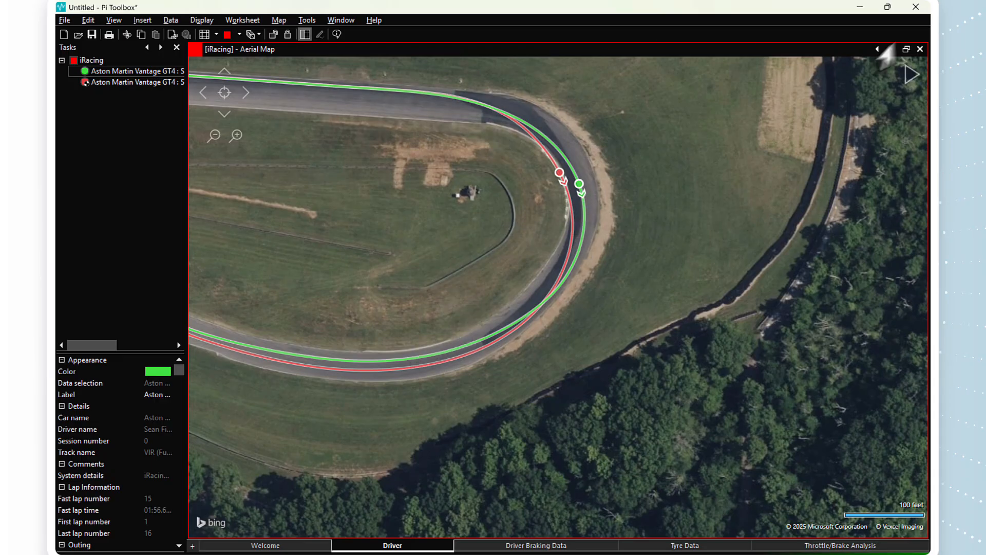
click(905, 49)
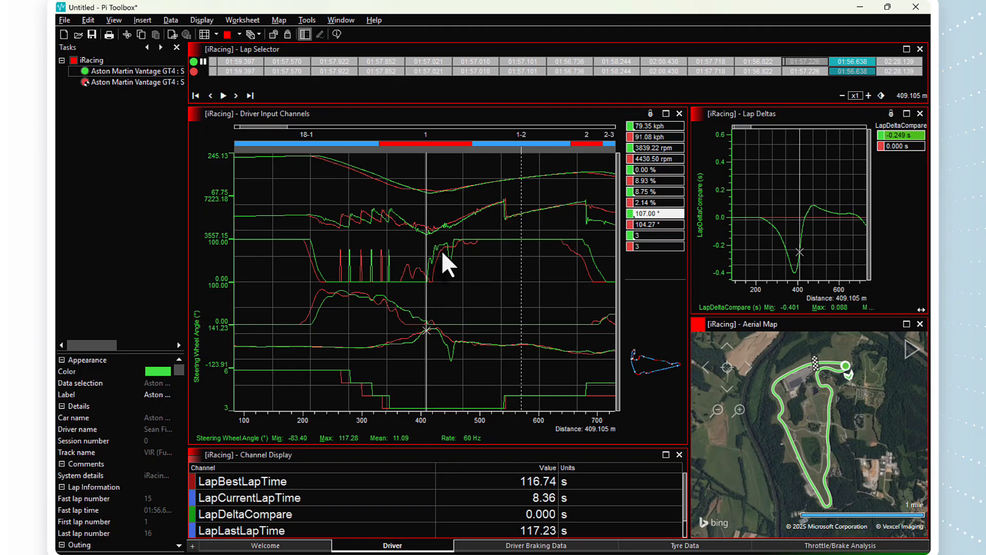
Step: Examine the Lap Deltas trace over the first half of the lap with the cursor at about 370 m, 1151 m and 2197 m
click(790, 226)
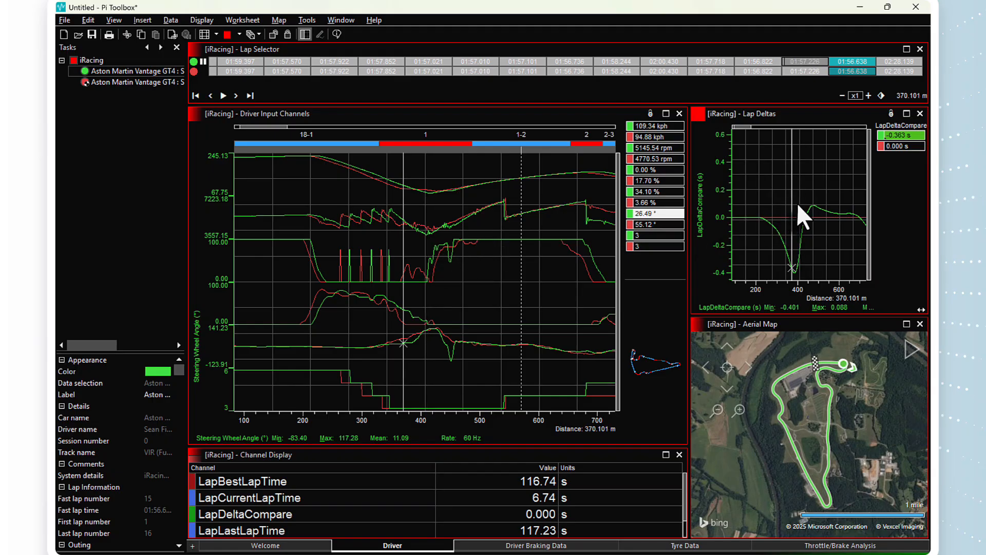
scroll(796, 202, down, 3)
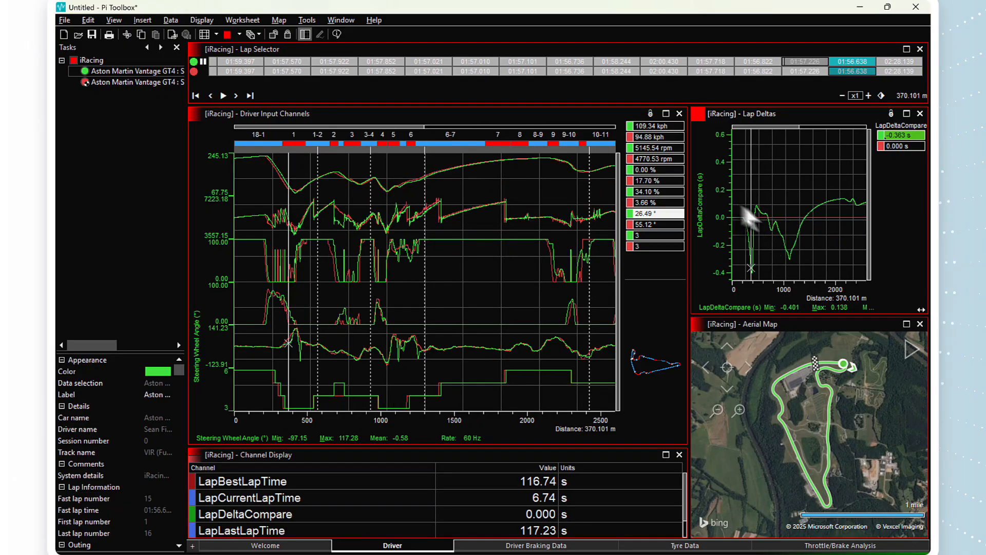
click(791, 248)
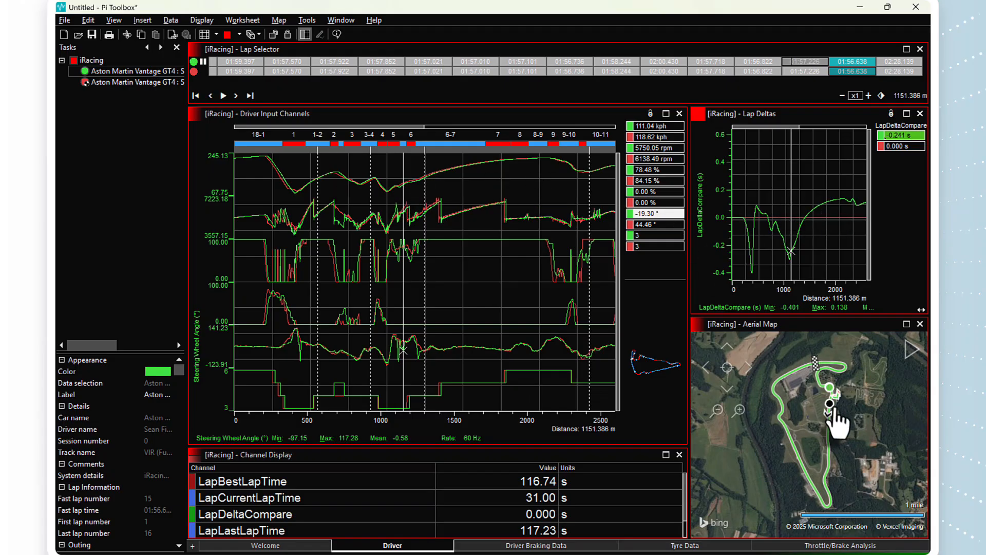
click(845, 224)
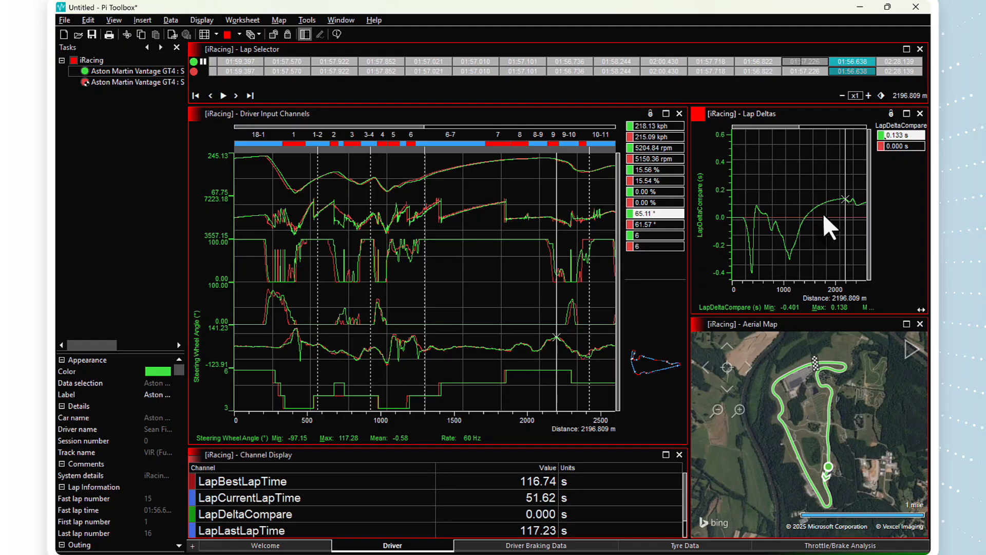
Step: Compare the laps up close through turns 9 and 10 at about 2236 m, 2184 m, 2169 m and 2346 m, and restore the wider view
scroll(823, 212, up, 5)
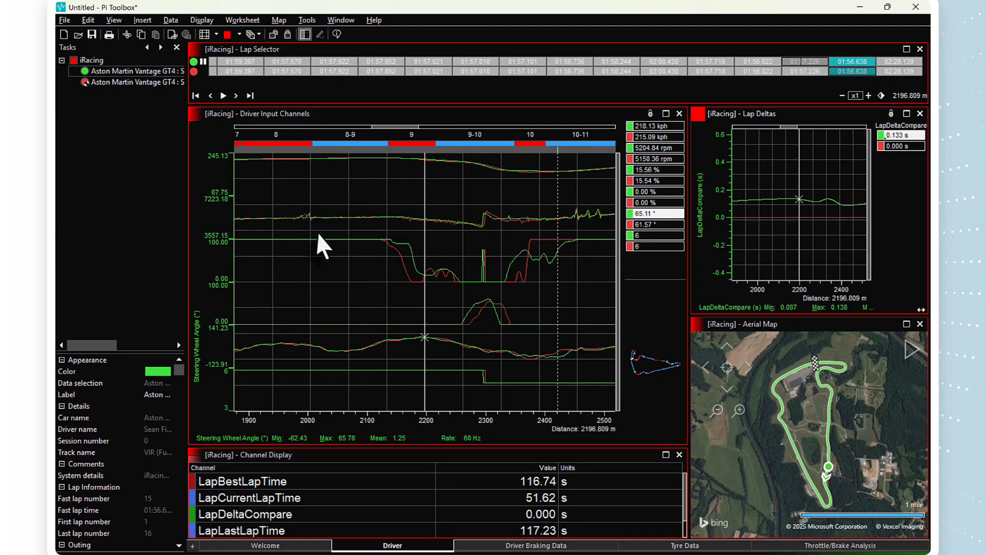
click(807, 203)
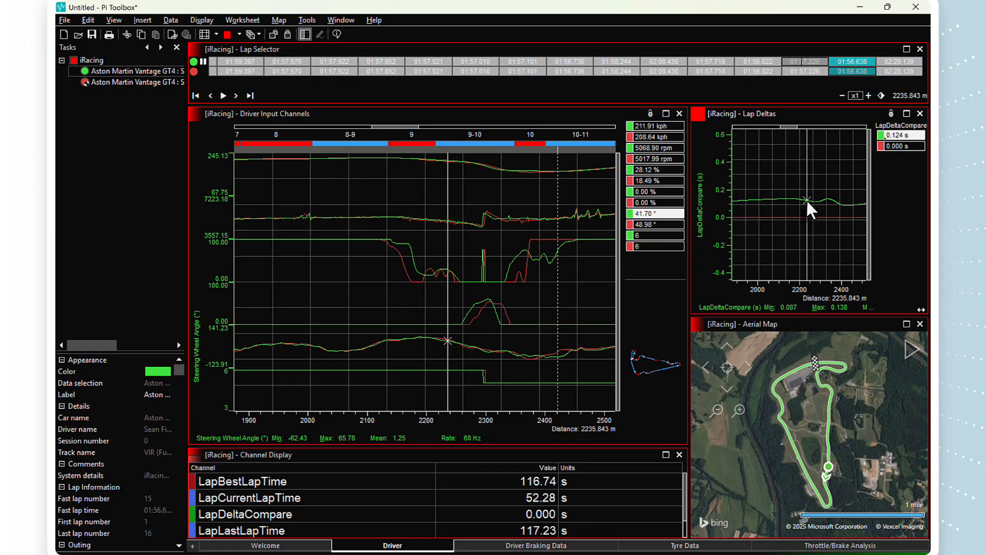
click(417, 276)
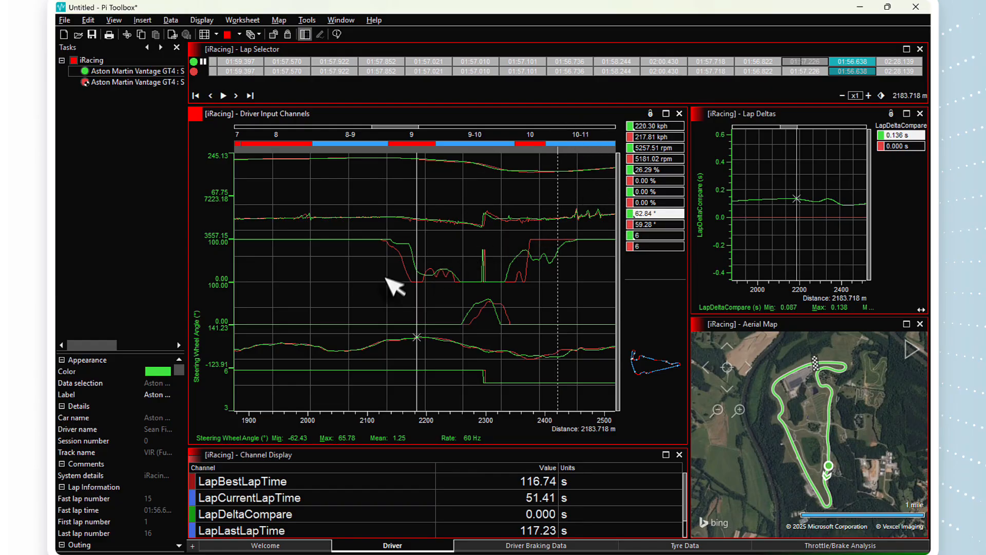
click(408, 252)
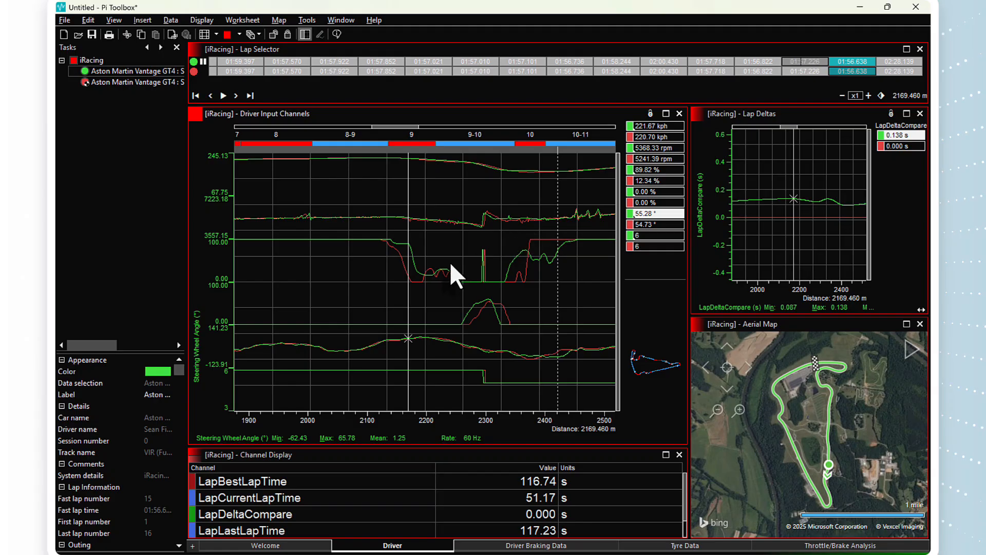
click(512, 230)
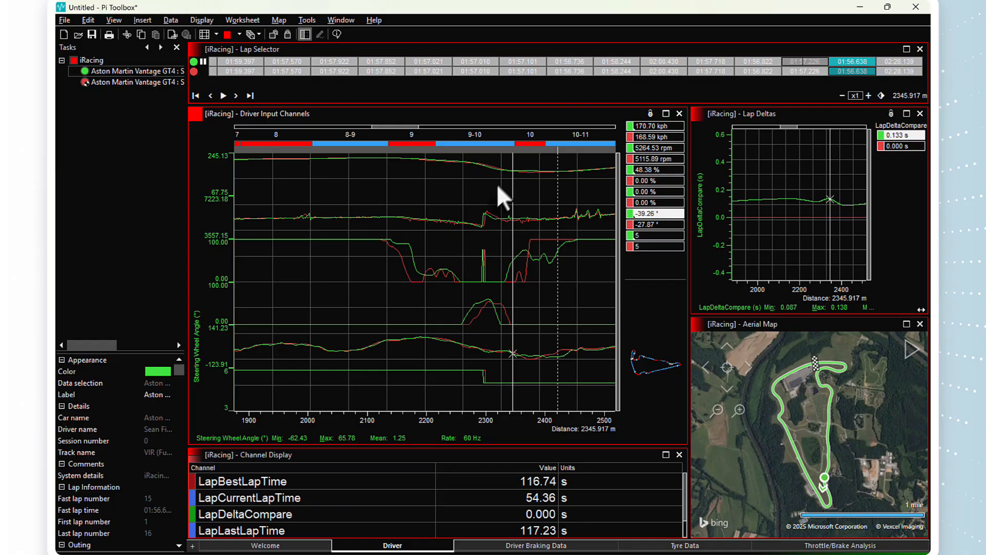
scroll(496, 187, down, 2)
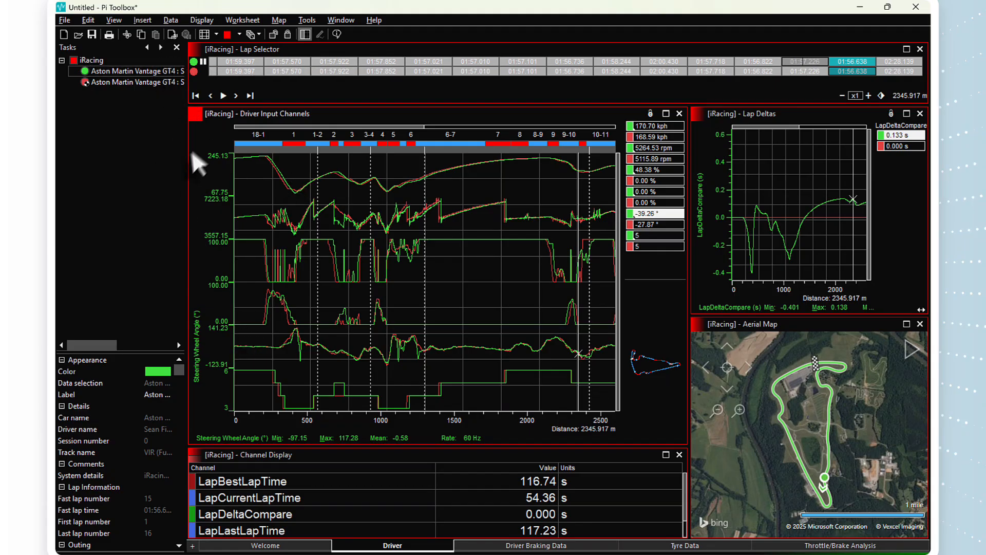
Step: Look through the available channels, events, global channel properties and display channel properties, and return to the task list
click(159, 48)
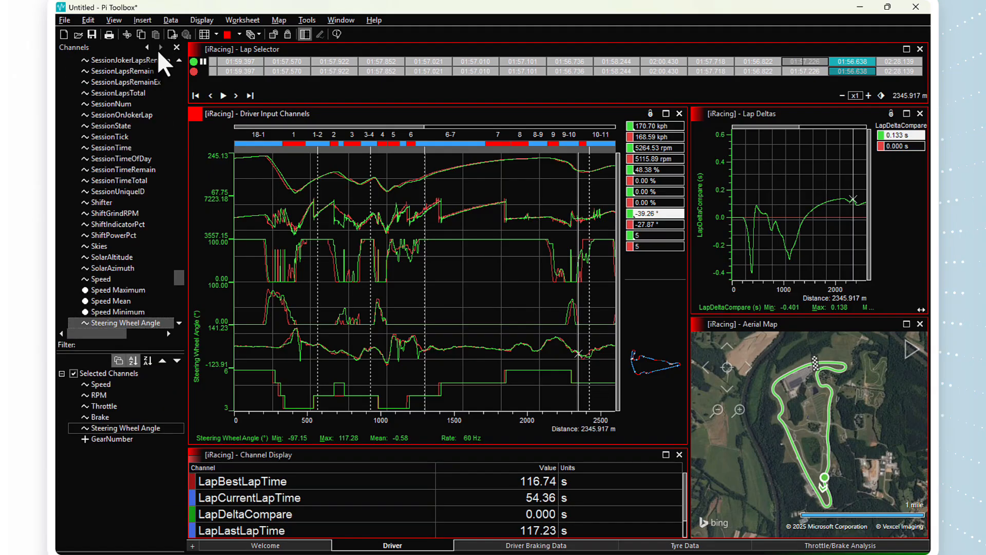
scroll(162, 121, up, 10)
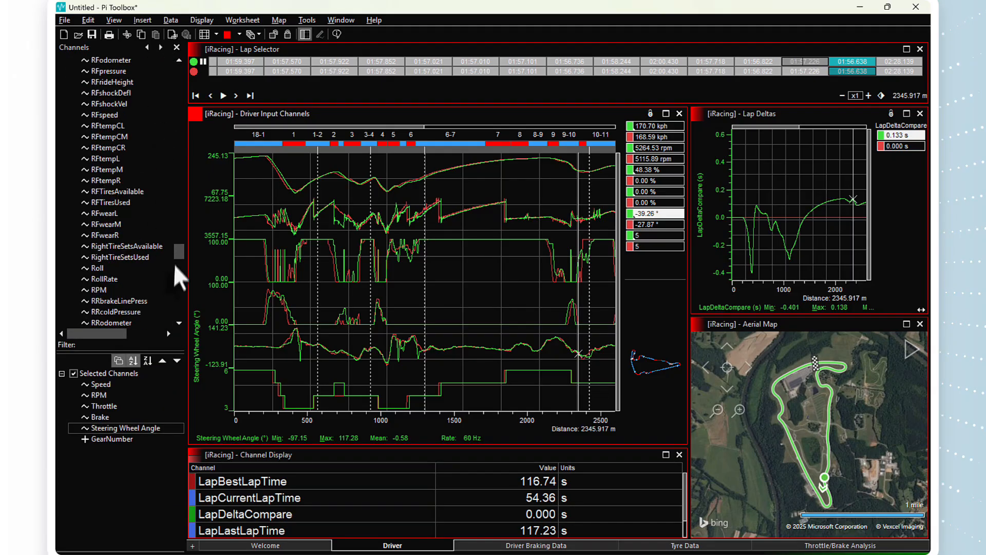
drag(178, 252, 182, 57)
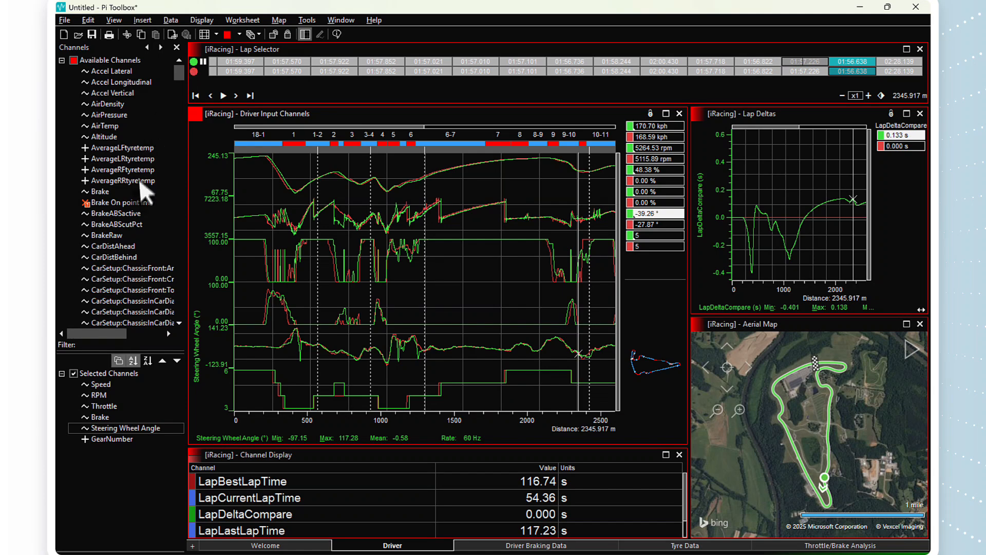
click(159, 48)
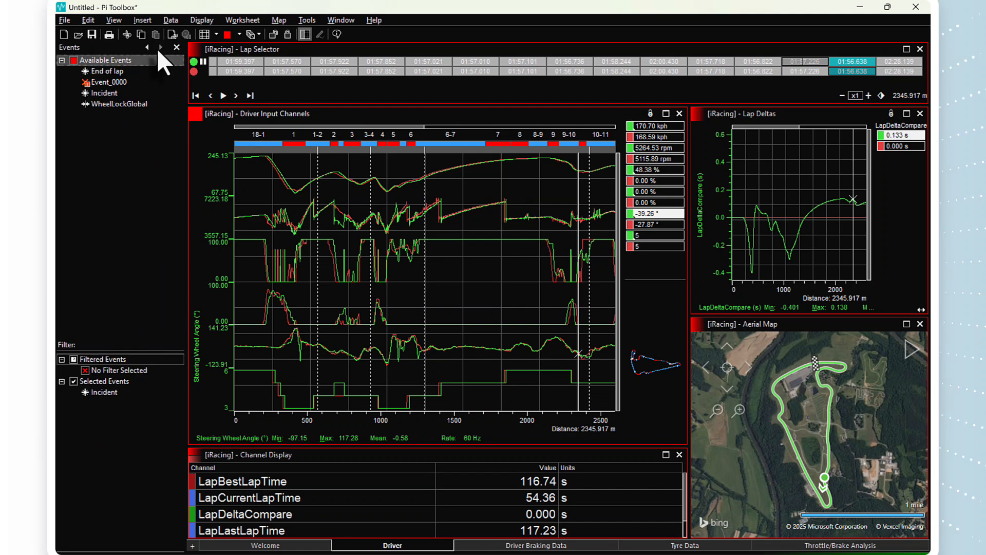
click(158, 49)
scroll(168, 113, up, 15)
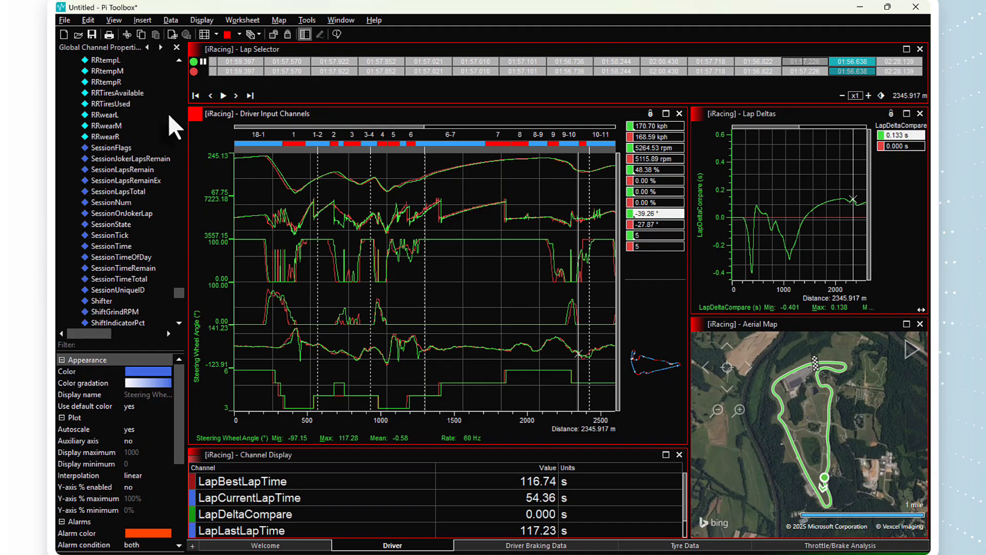
scroll(169, 114, up, 20)
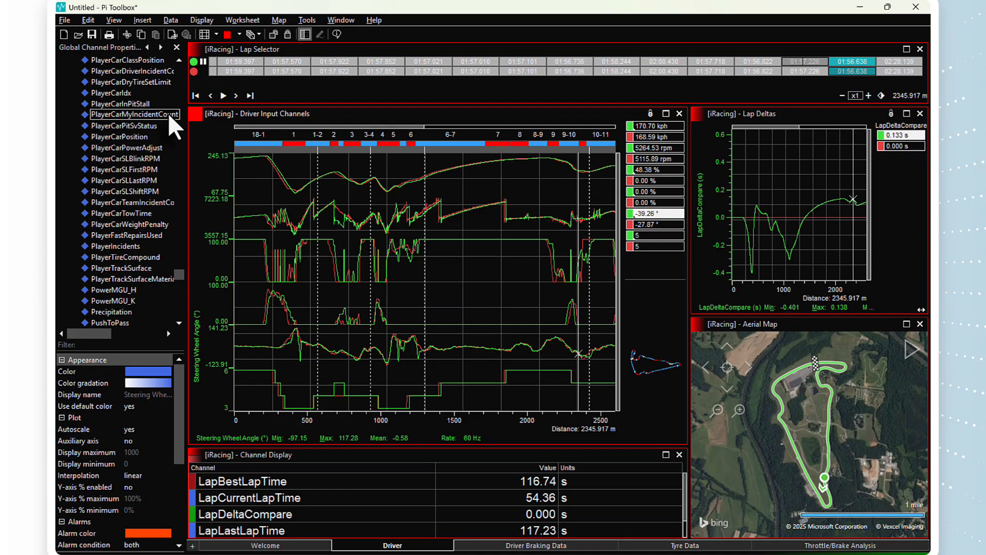
click(162, 47)
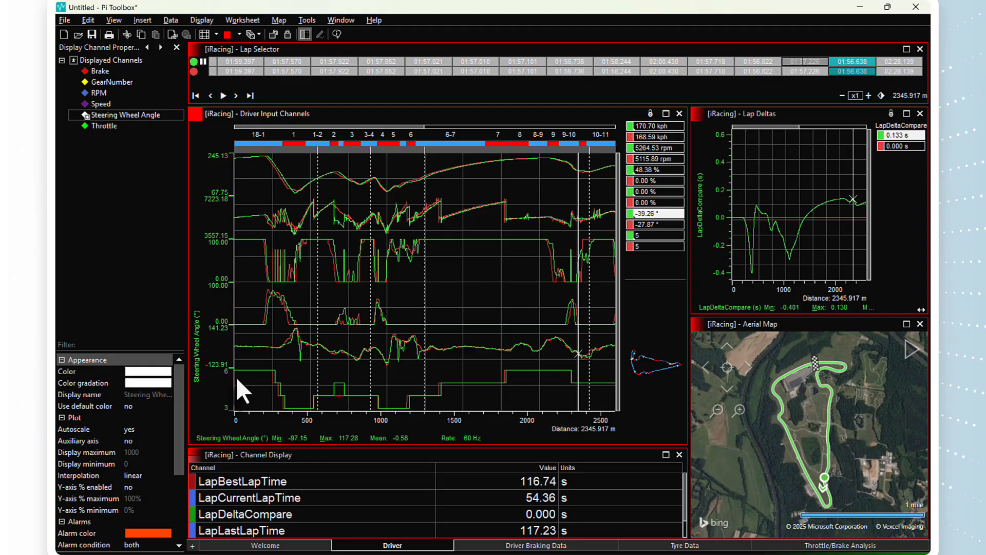
key(t)
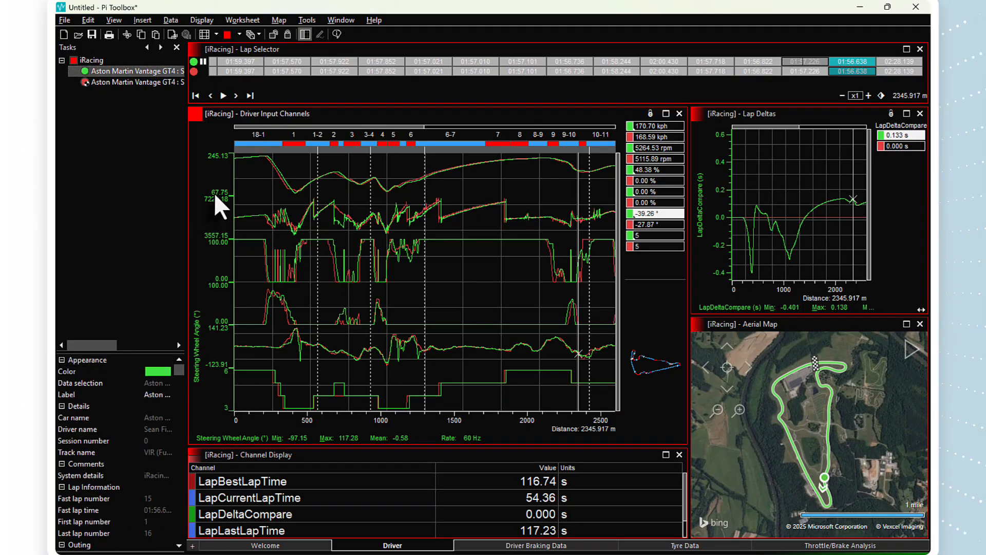
Step: Filter the global channel properties list by "SP" and select the Speed channel
key(c)
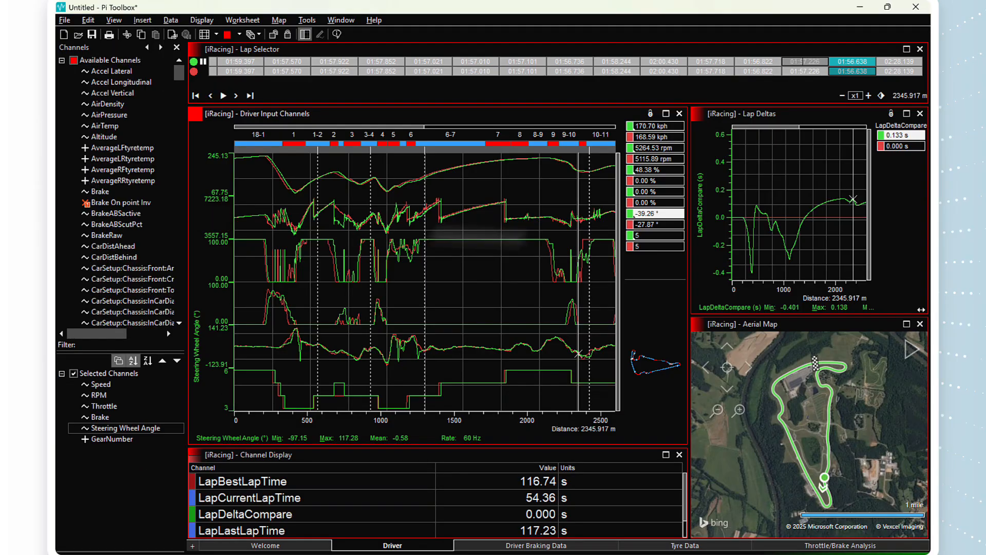
key(g)
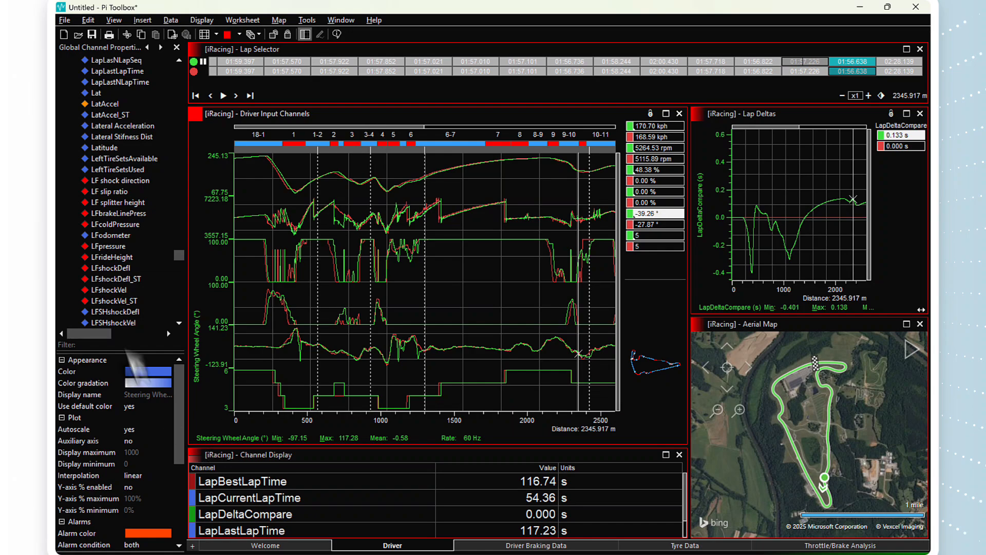
scroll(157, 267, down, 3)
scroll(153, 272, down, 11)
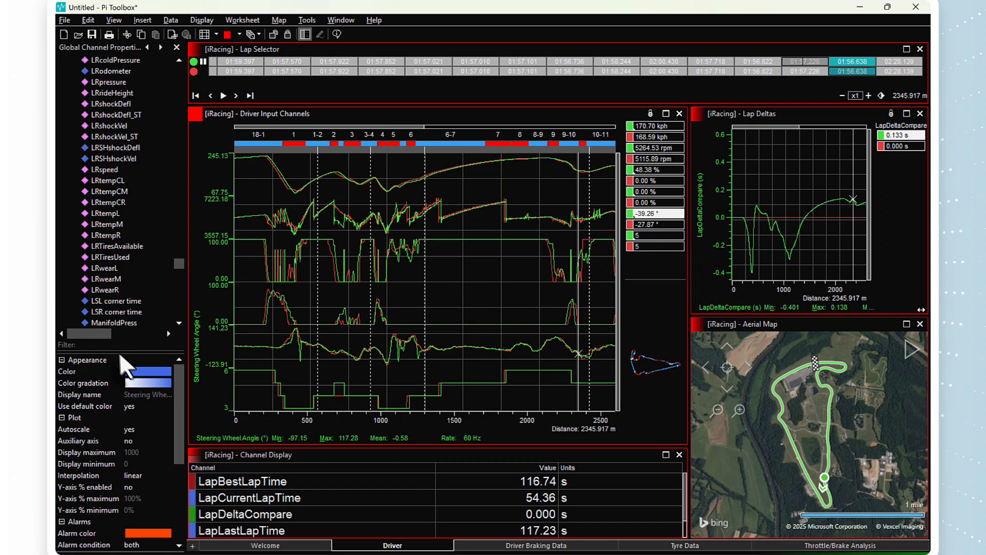
text(SP)
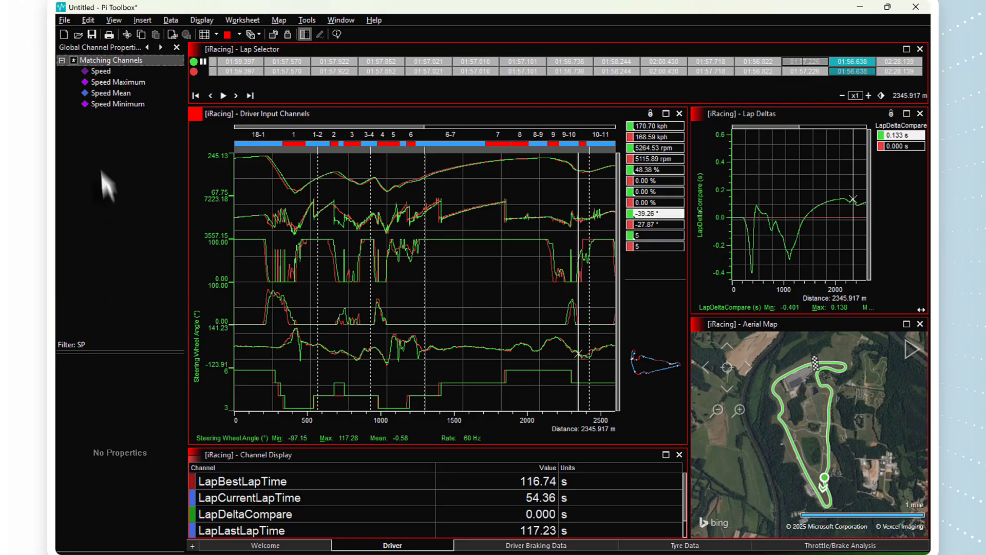
click(101, 71)
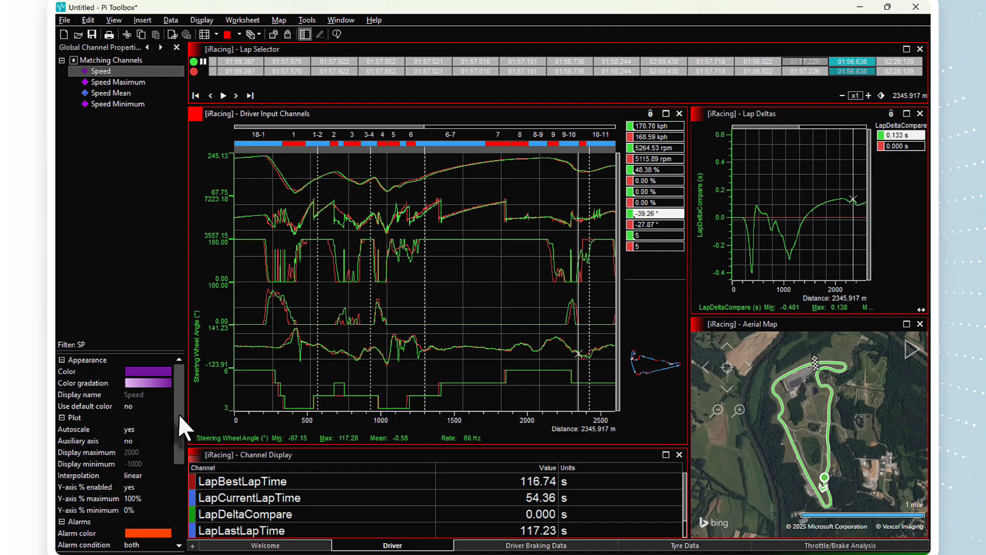
Step: Change the Speed channel's unit to miles per hour
drag(178, 414, 178, 433)
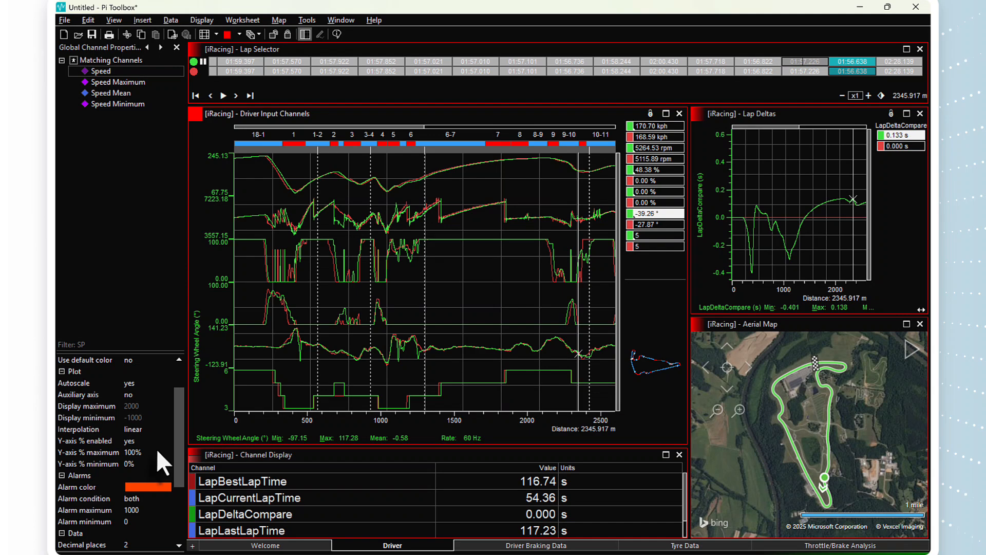
scroll(157, 452, down, 2)
scroll(156, 440, down, 1)
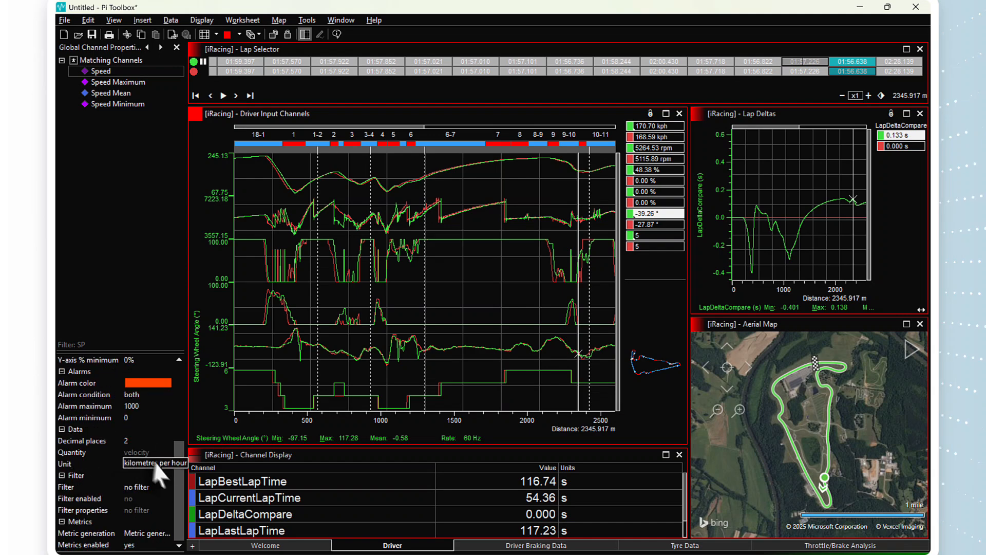
click(164, 461)
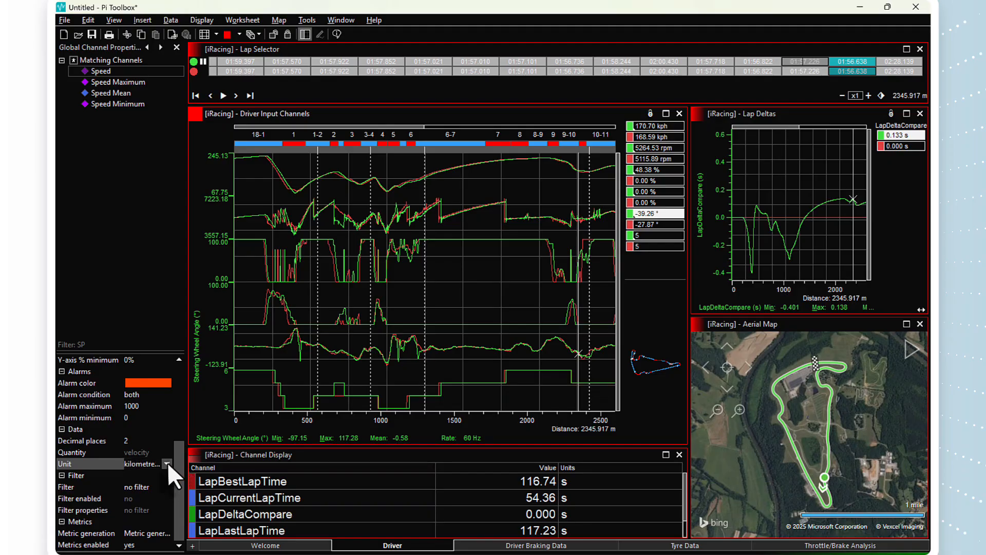
click(166, 463)
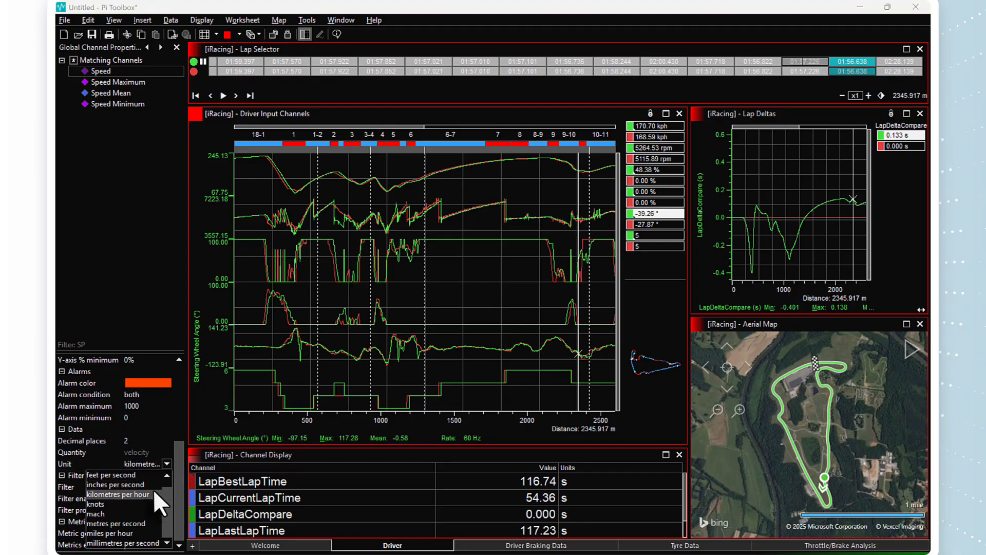
scroll(354, 490, down, 1)
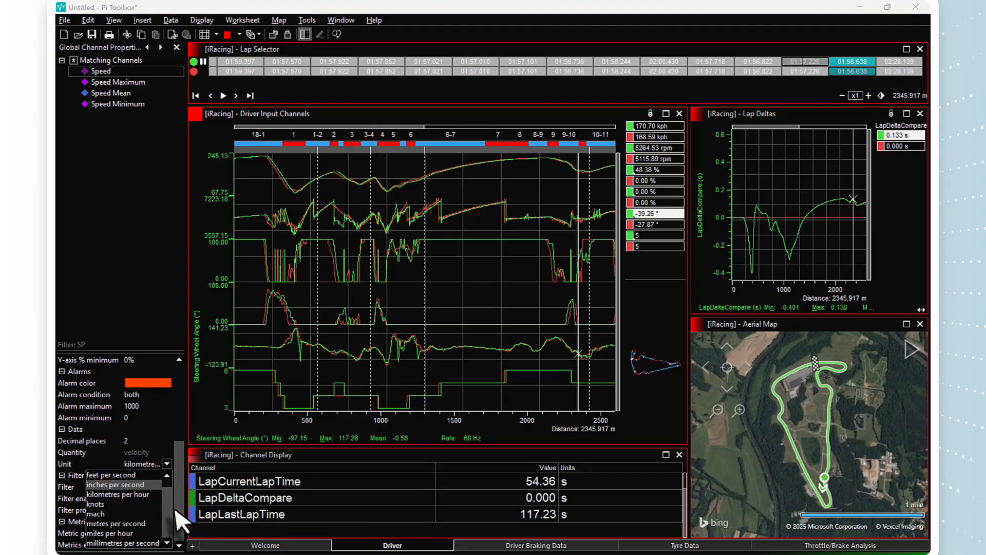
click(215, 521)
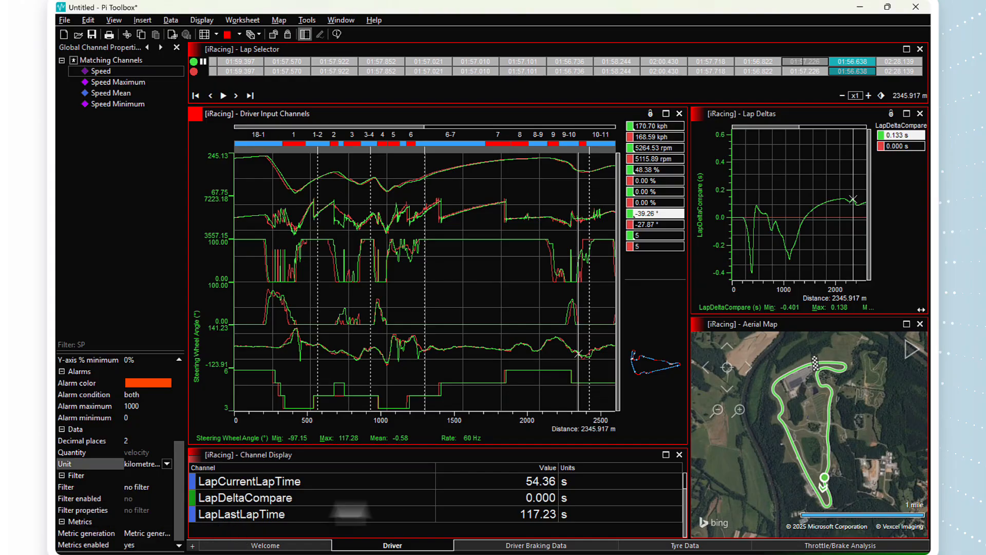
click(167, 463)
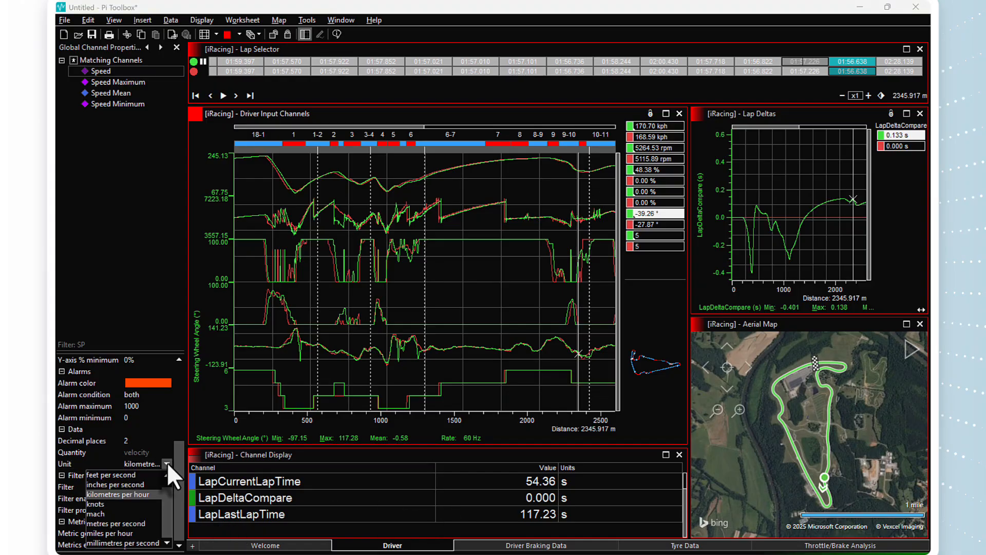
click(152, 533)
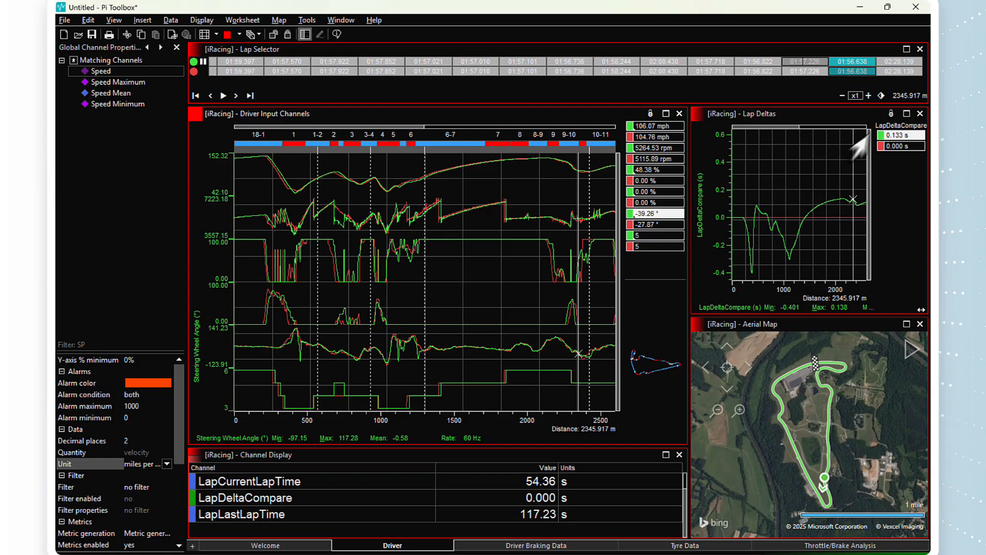
Step: Examine both laps' speeds in mph with the cursor at about 1880 m, 865 m, 903 m and 563 m
click(511, 299)
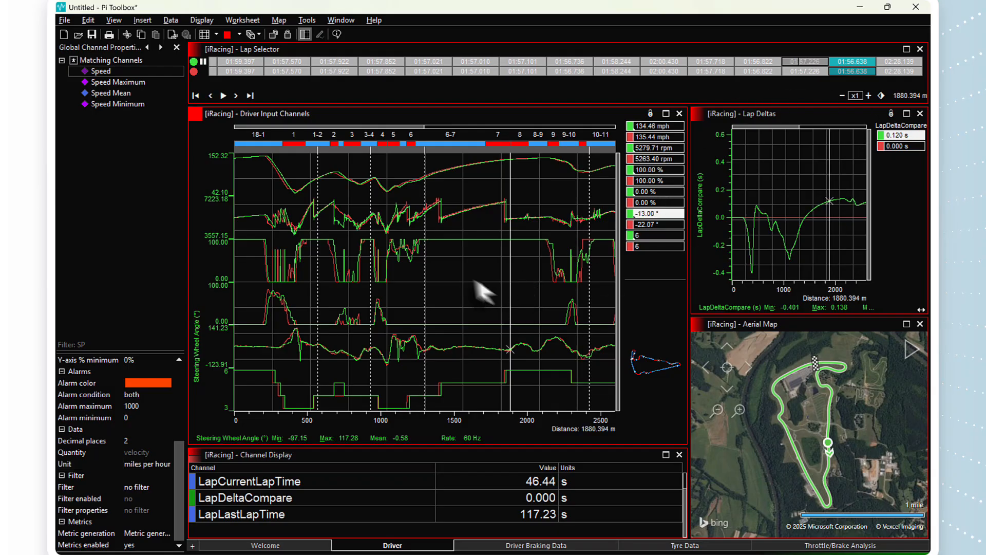
click(361, 313)
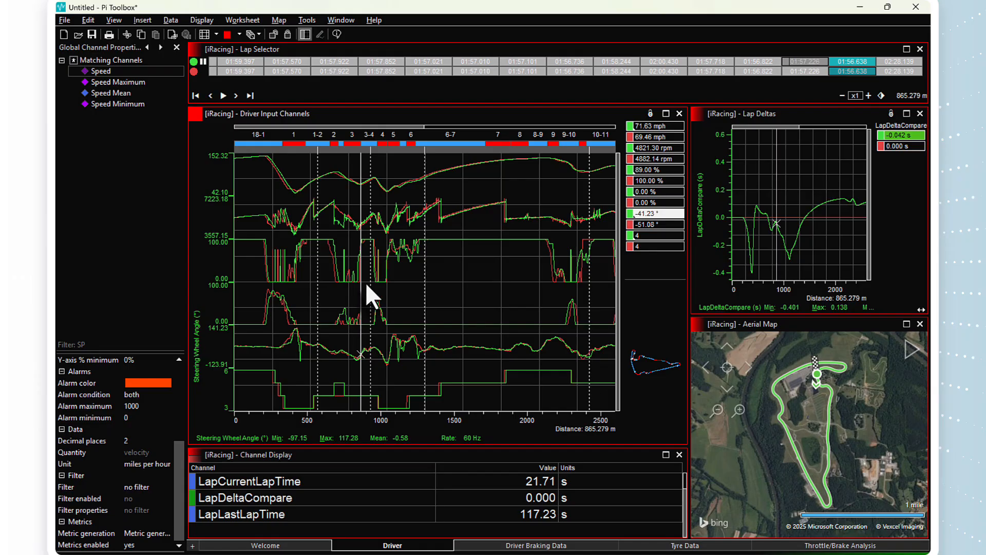
click(369, 282)
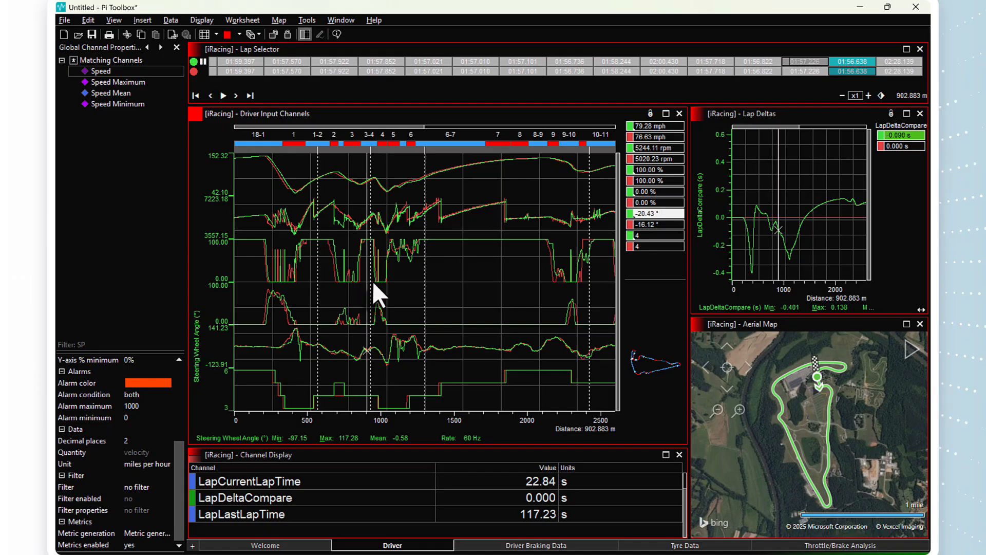
click(317, 277)
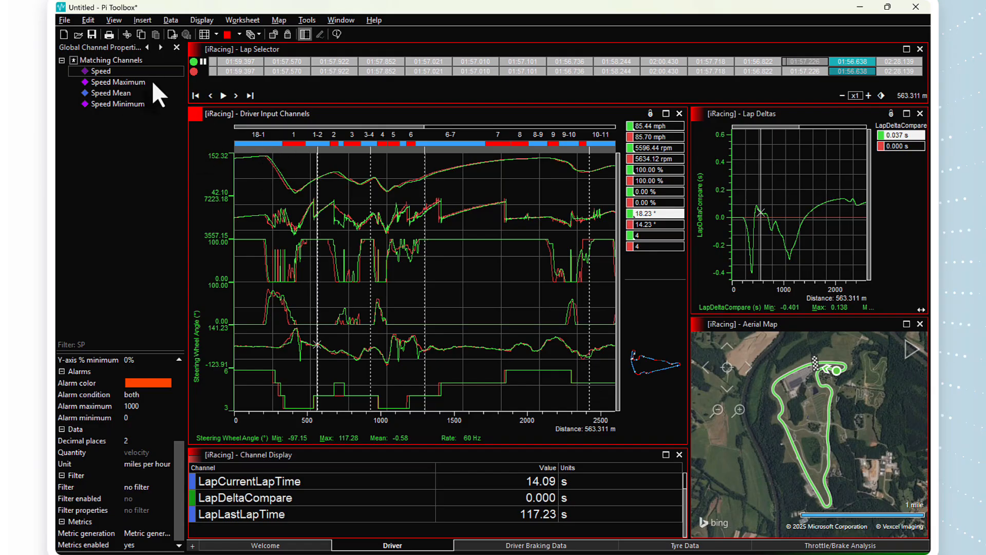
Step: Clear the "SP" filter so the global channel properties list shows all channels
click(106, 342)
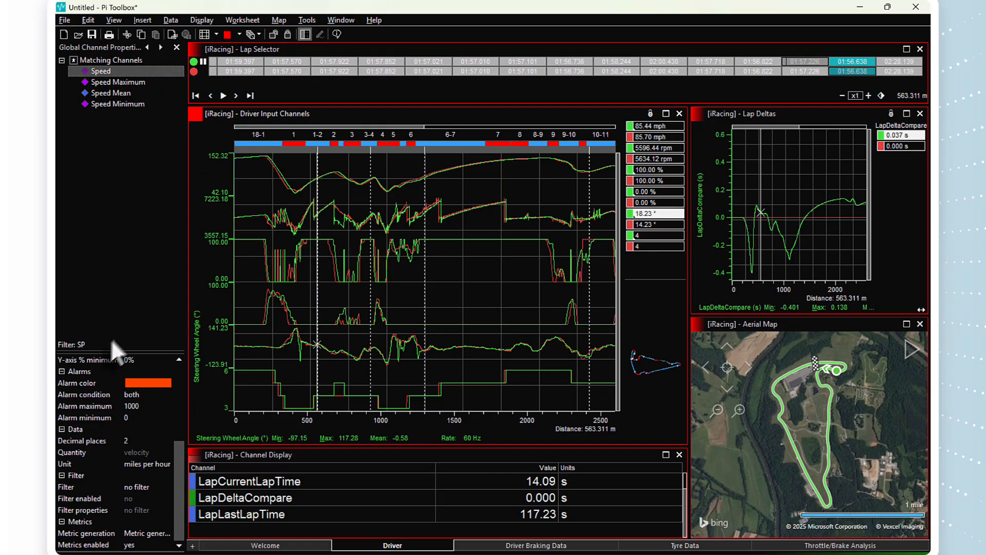
key(BackSpace)
key(BackSpace)
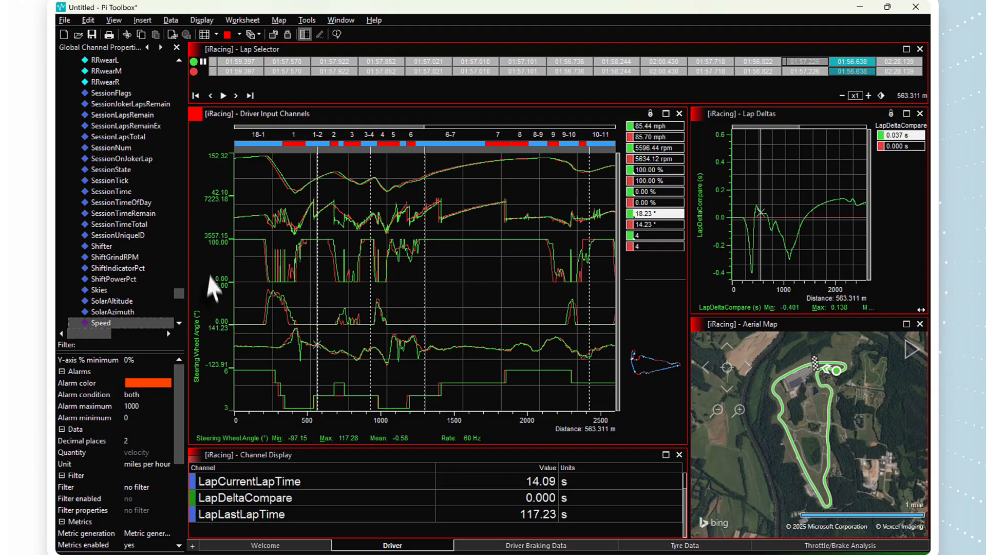
Step: Look through the full channel list from its start, covering the acceleration, tyre temperature, brake and CarIdx channels
drag(180, 293, 166, 65)
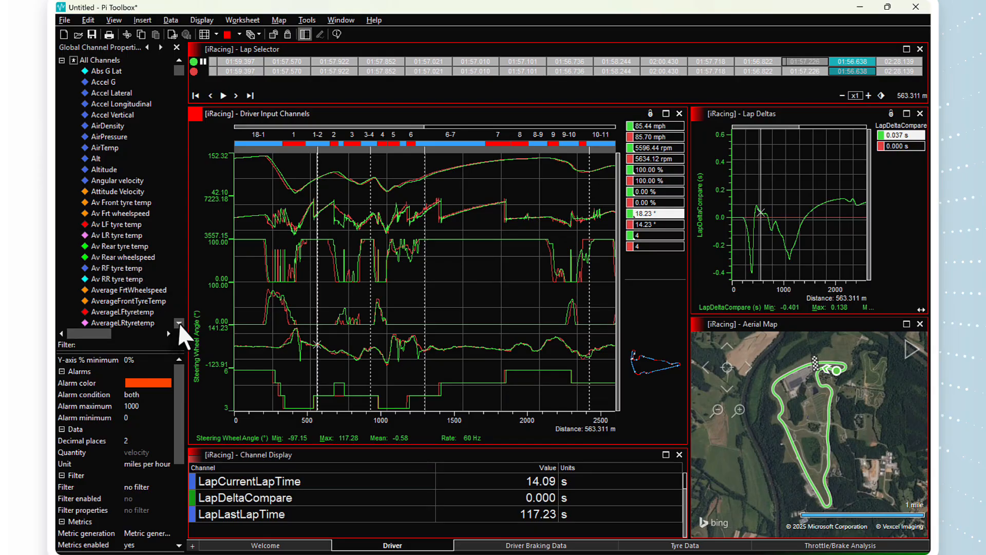
scroll(181, 325, down, 3)
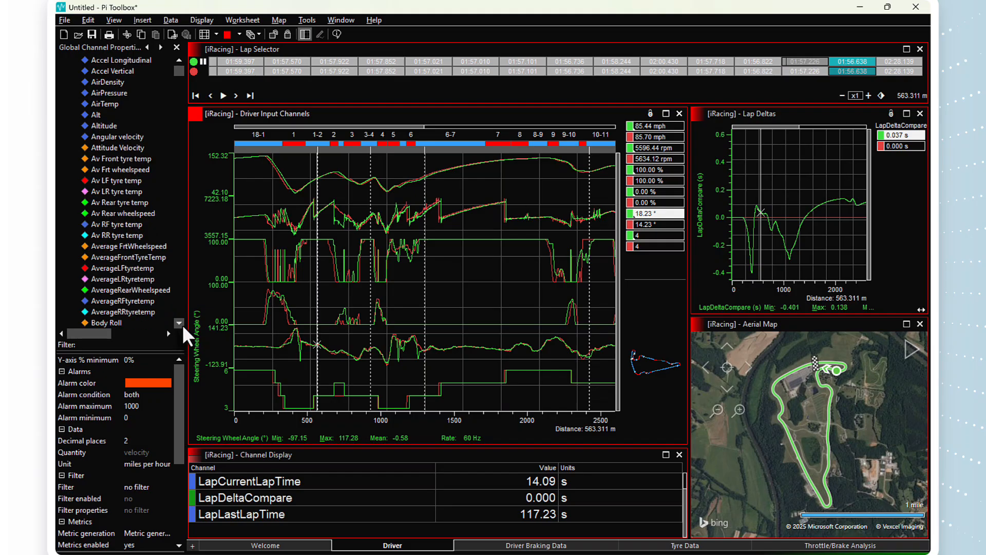
scroll(181, 324, down, 5)
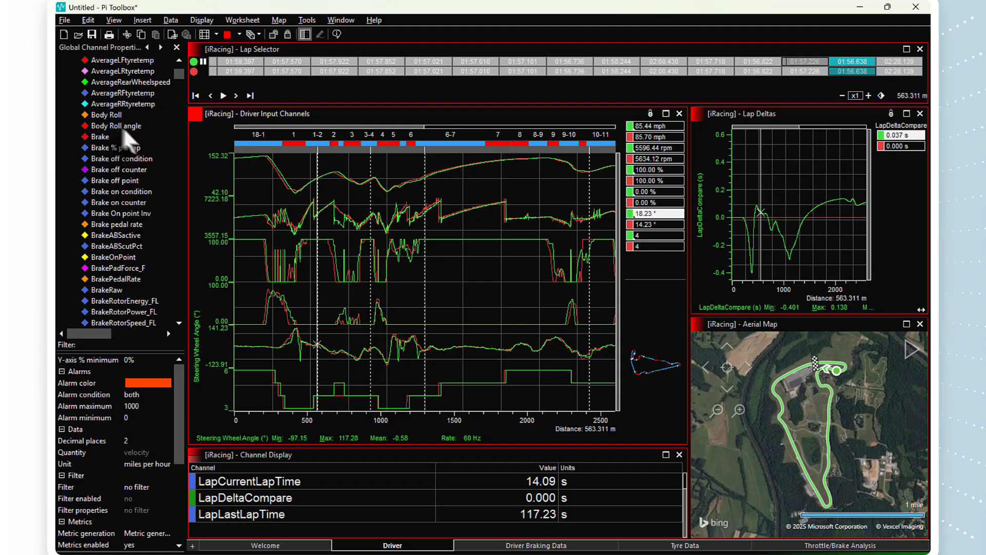
click(179, 323)
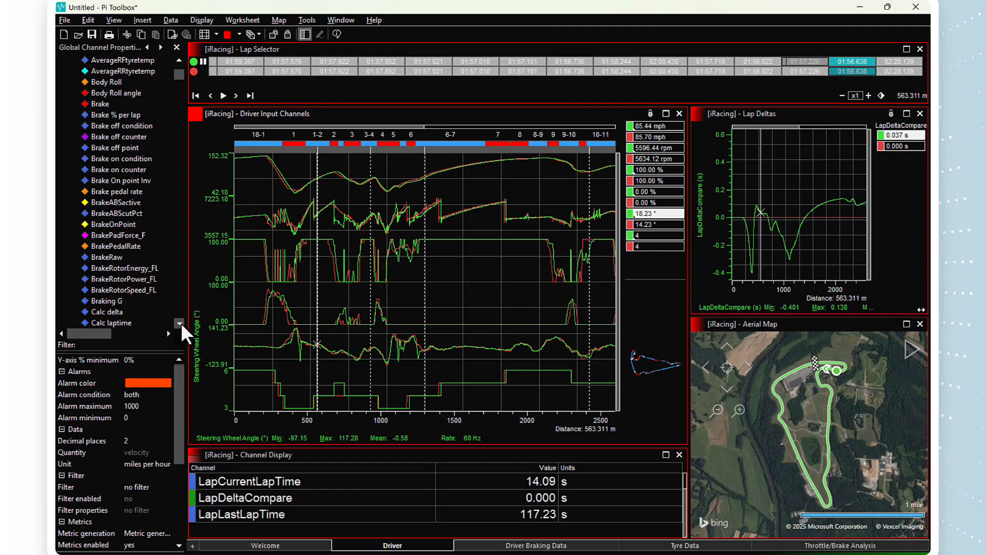
drag(179, 322, 181, 323)
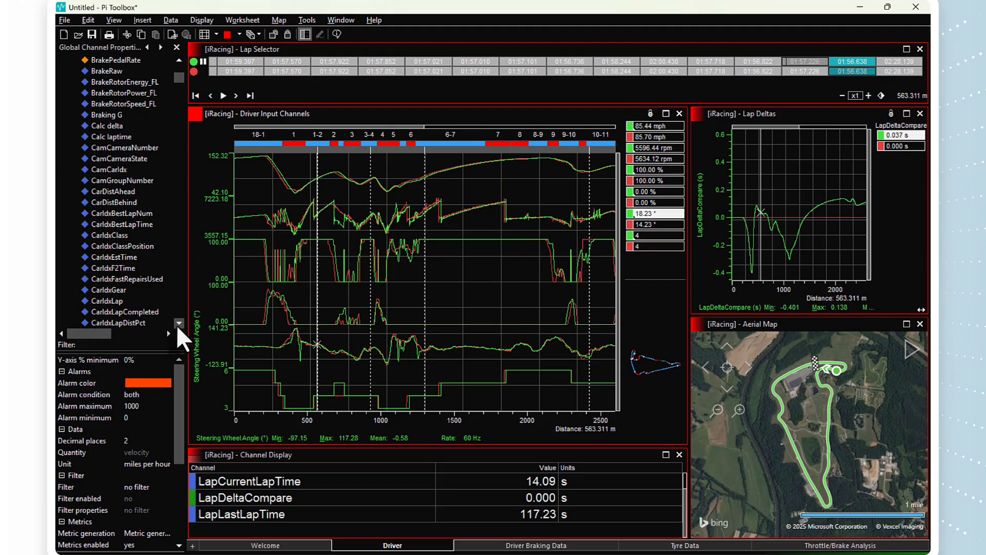
click(178, 324)
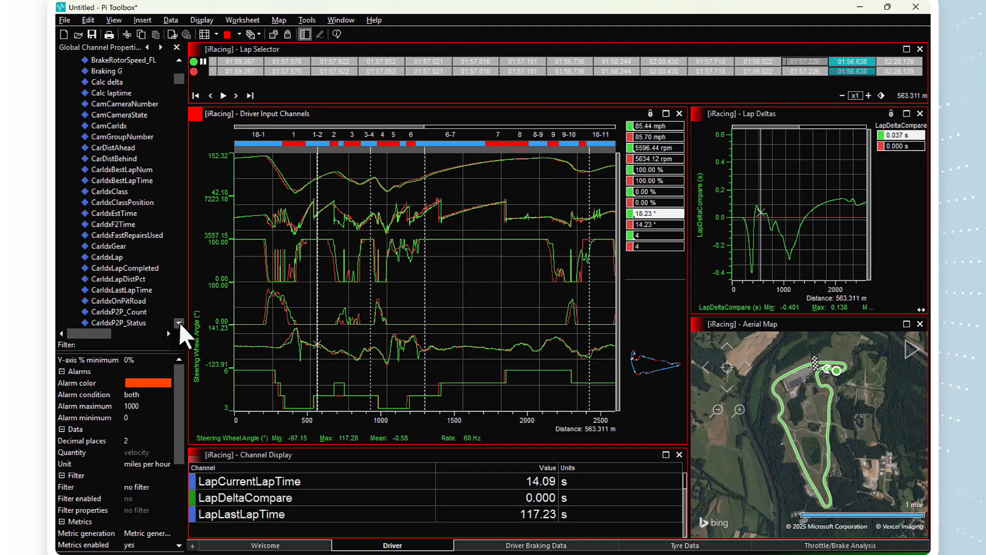
scroll(179, 323, down, 3)
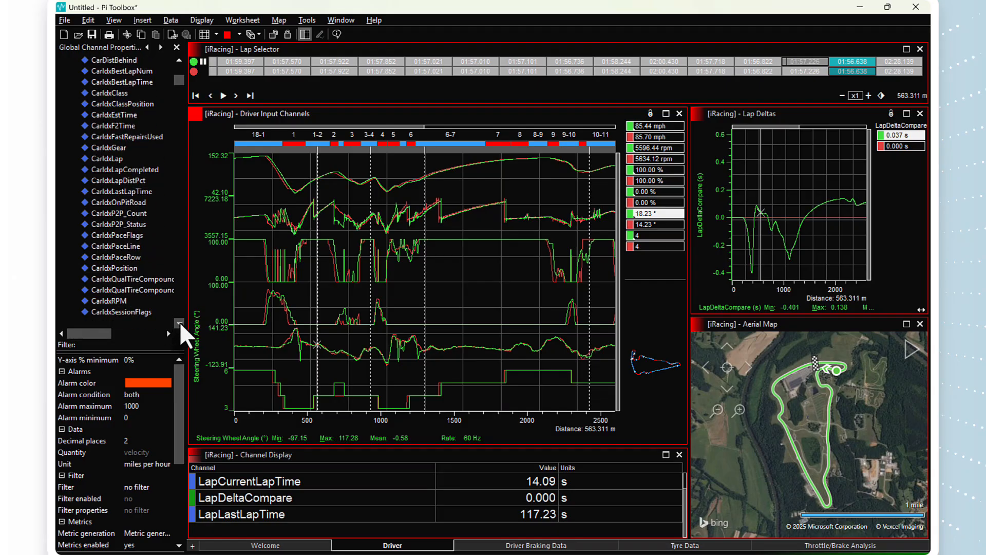
scroll(180, 322, down, 3)
scroll(180, 322, down, 5)
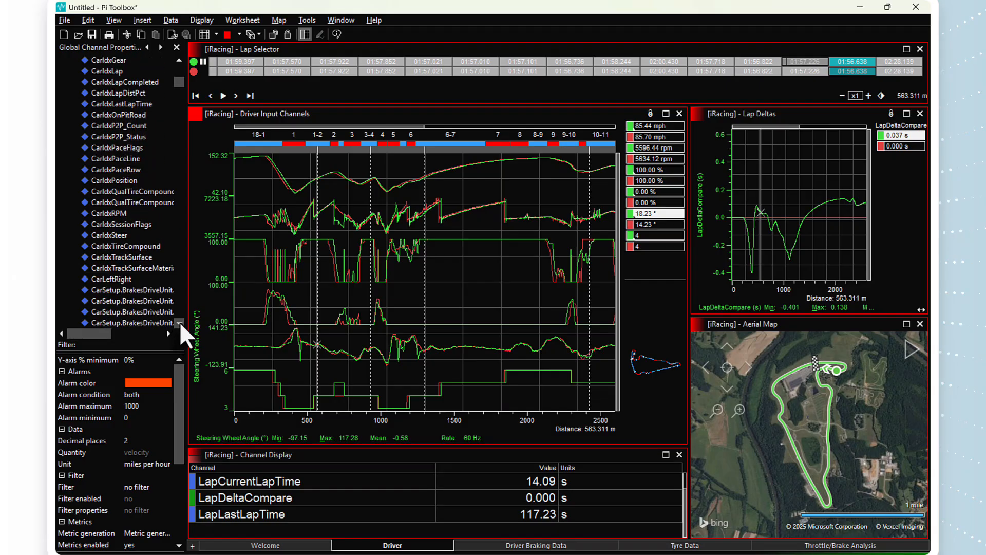
Step: Look through the remaining CarIdx channels and the CarSetup.BrakesDriveUnit, brakes and differential channels in the global channel properties list
scroll(180, 322, down, 3)
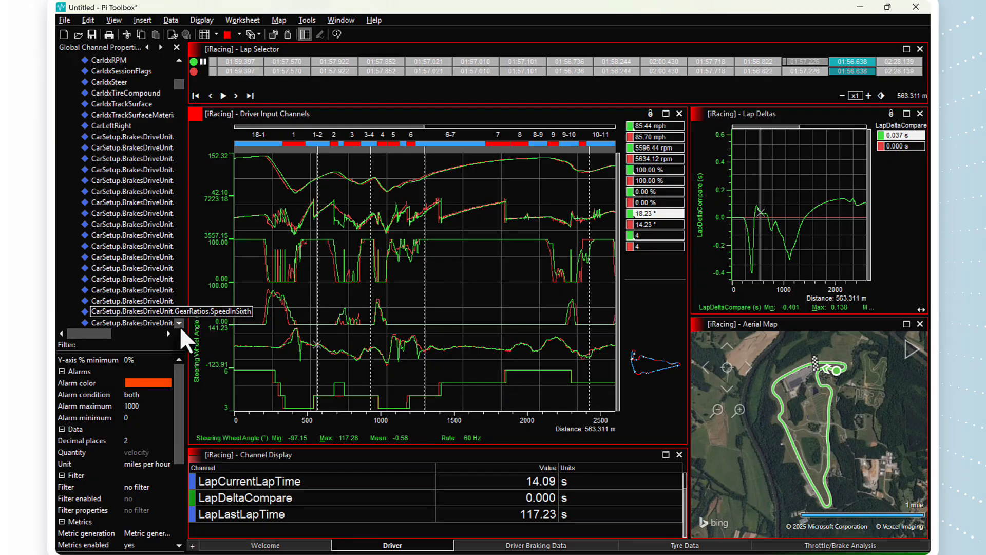
click(180, 325)
click(180, 325)
click(180, 325)
click(179, 325)
click(180, 325)
click(179, 325)
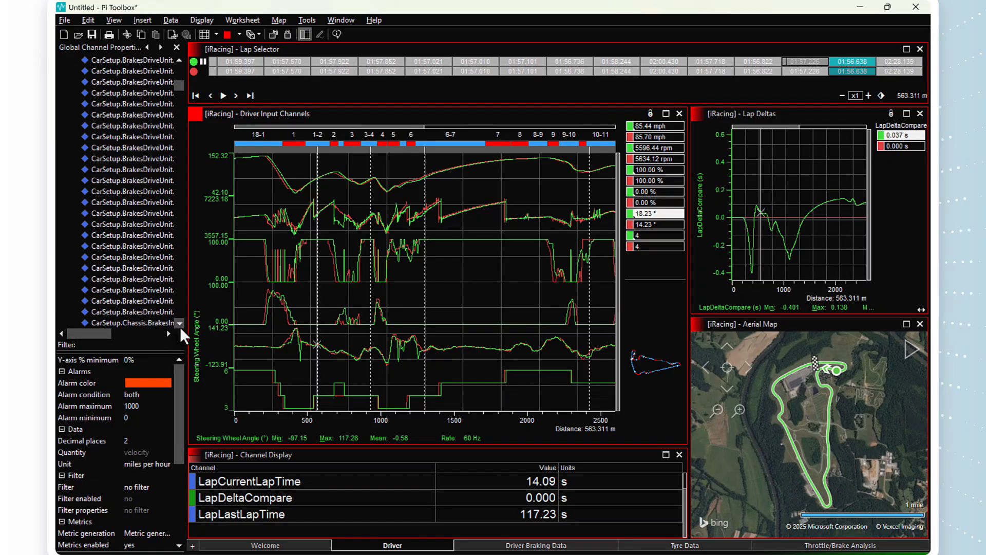
click(180, 326)
click(180, 325)
click(180, 325)
click(180, 325)
click(180, 325)
click(180, 326)
click(179, 326)
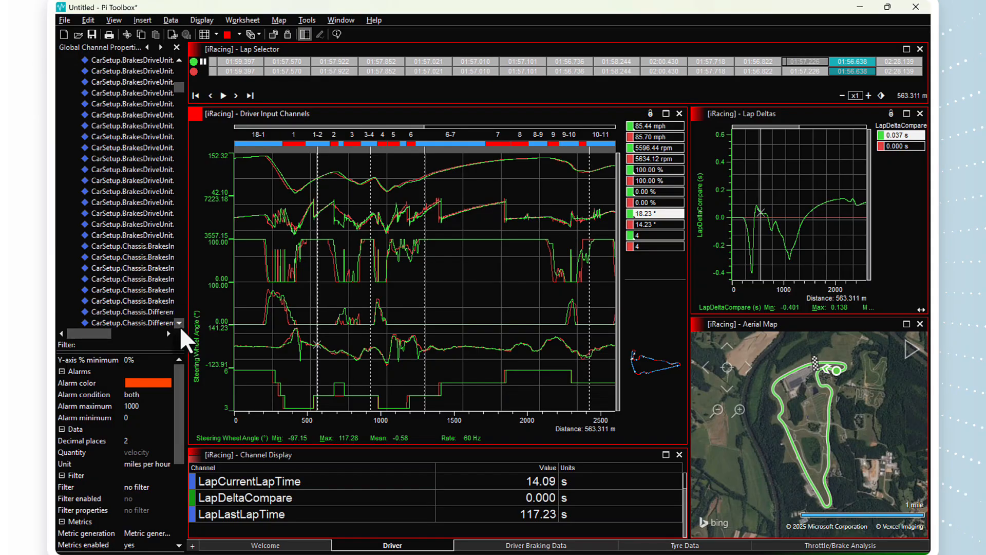
click(180, 325)
click(180, 325)
click(179, 325)
click(179, 325)
click(179, 325)
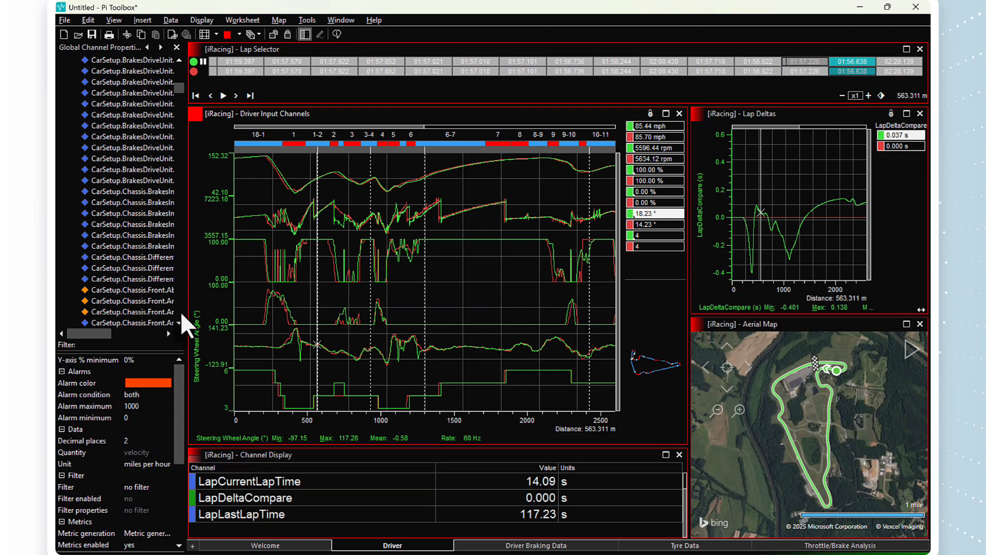
Step: Look through the CarSetup chassis, in-car systems and tyre channels in the global channel properties list
click(180, 311)
click(180, 311)
click(180, 311)
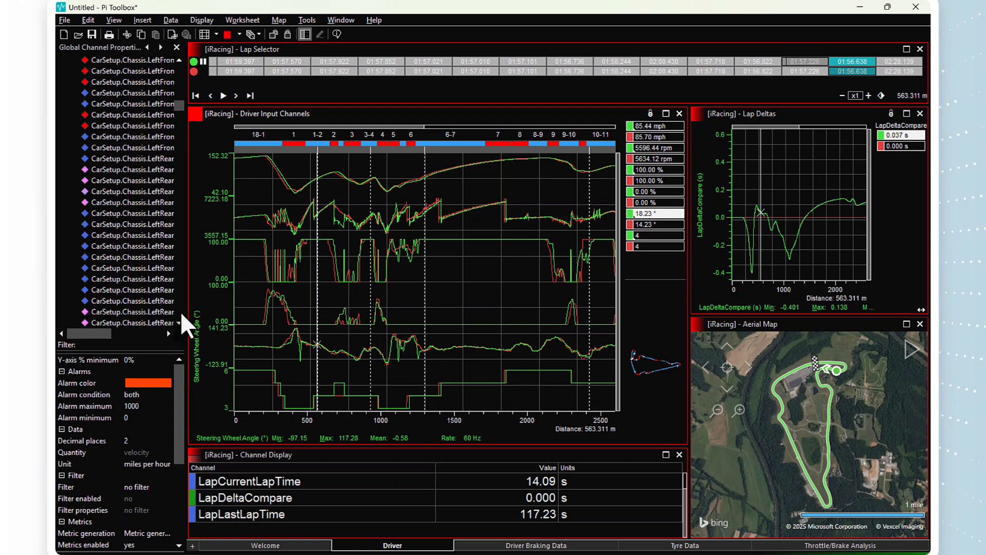
click(181, 312)
click(180, 312)
click(180, 311)
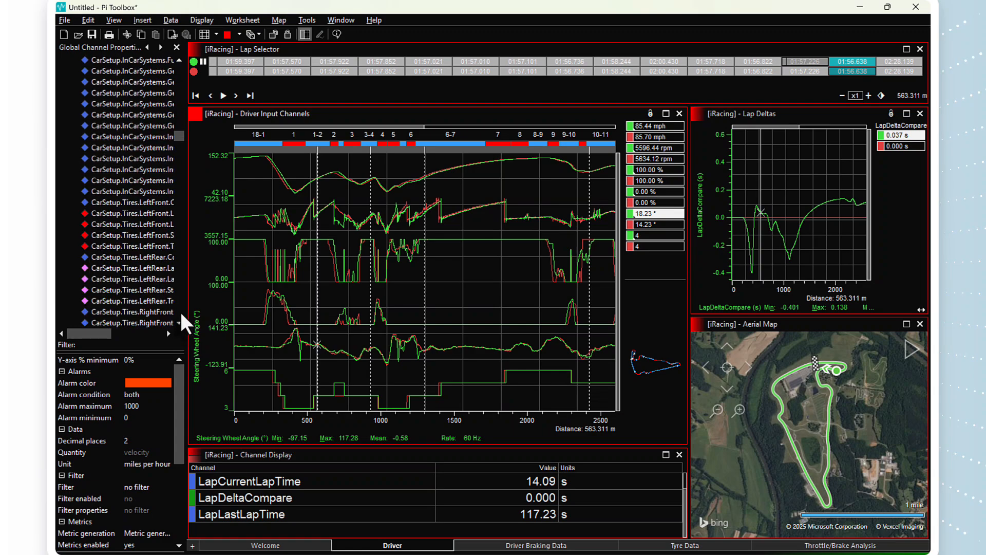
click(180, 311)
click(180, 311)
click(180, 311)
click(180, 311)
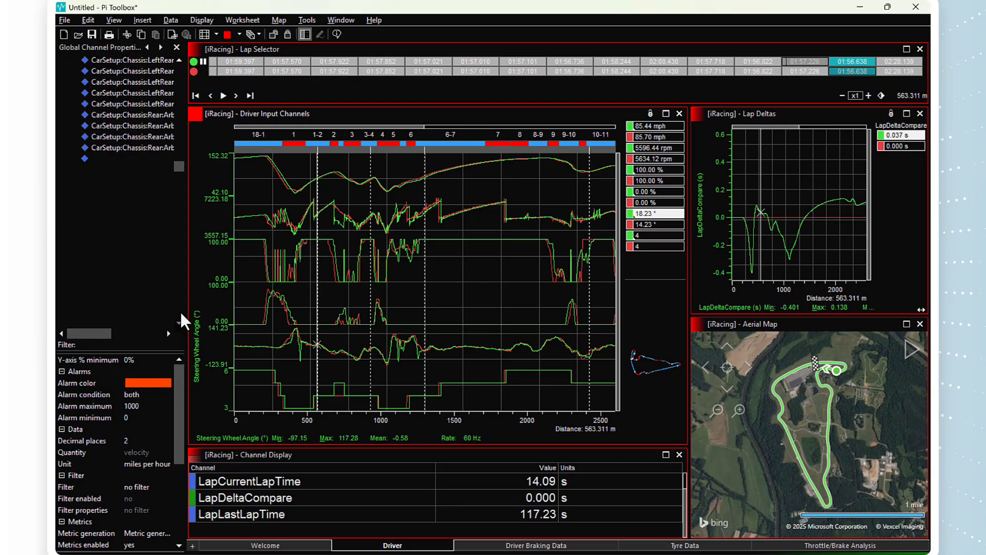
click(180, 311)
click(180, 311)
click(180, 312)
click(180, 311)
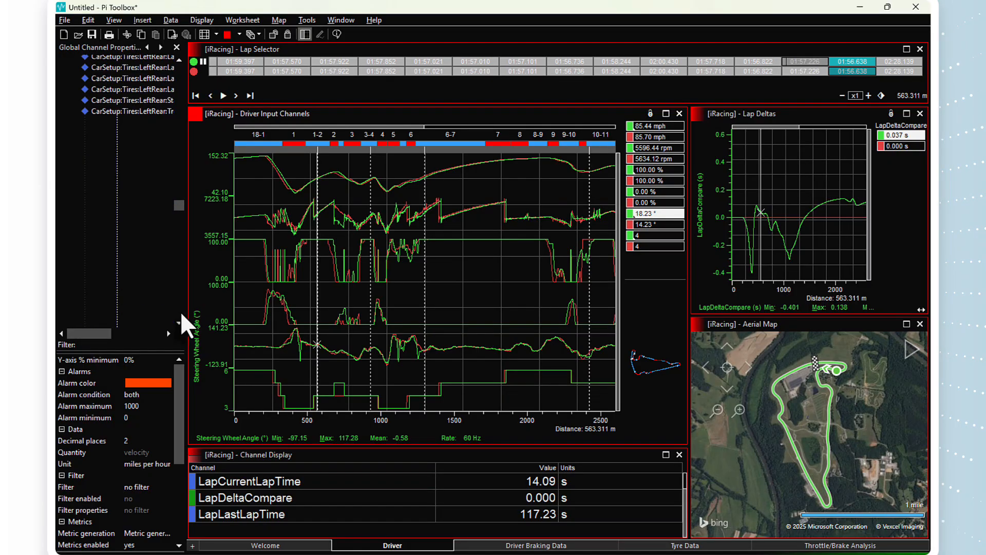
click(180, 311)
click(180, 311)
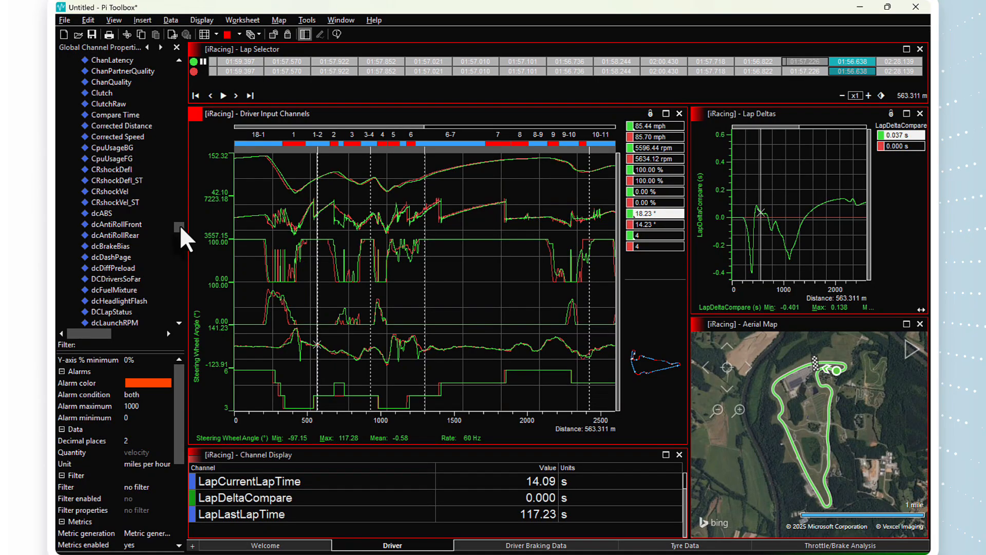
Step: Read through the dc in-car adjustment channels and the dp pit-service channels in the list
scroll(165, 261, down, 5)
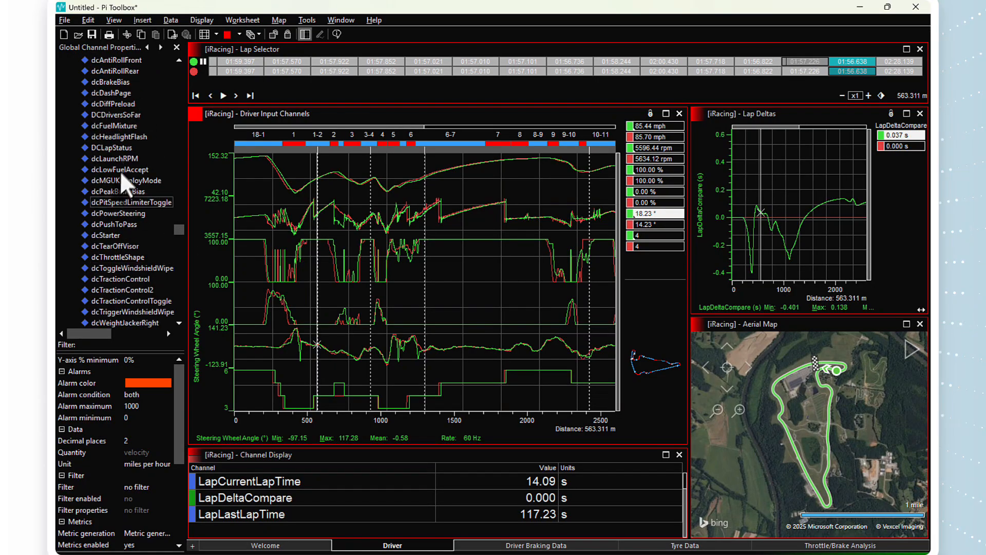
scroll(135, 185, down, 1)
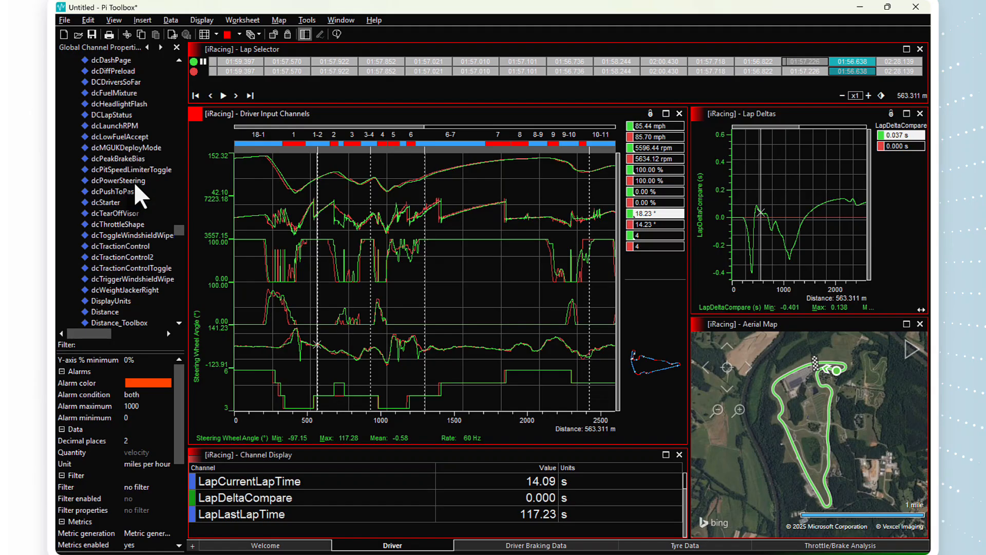
scroll(133, 180, down, 3)
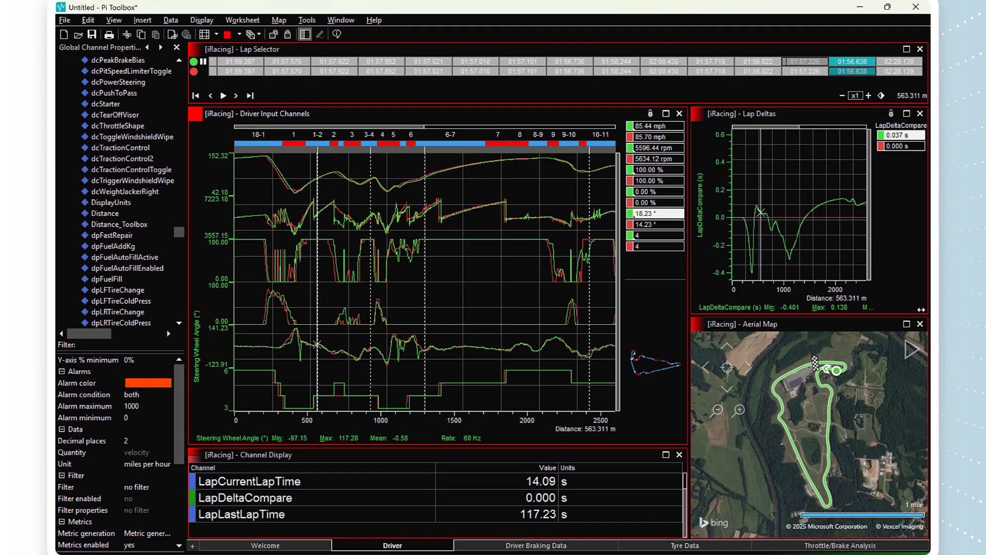
Step: View the Tyre Data, Throttle/Brake Analysis and Driver Braking Data worksheets, reading the channel list from TB_WheelLock through YawRate_ST along the way
click(721, 549)
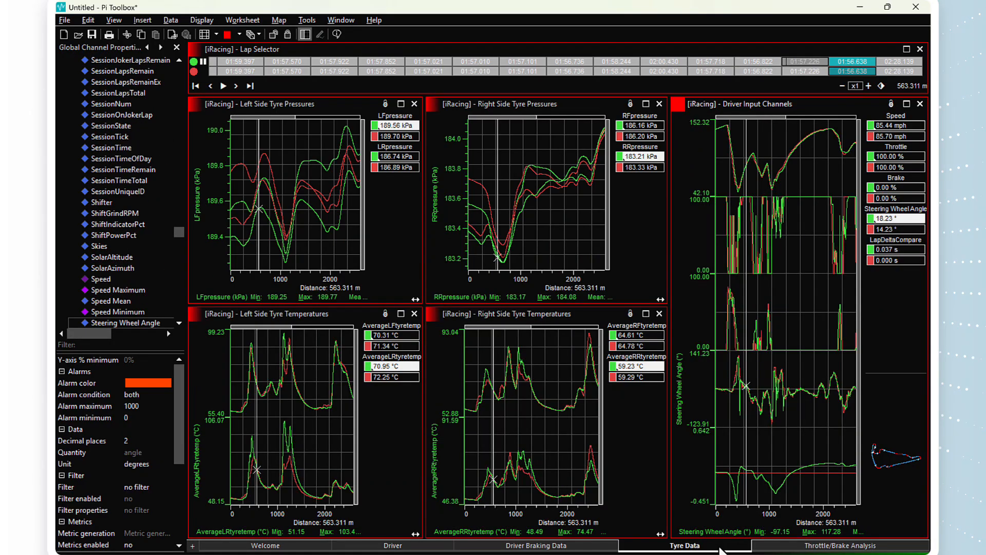
click(840, 545)
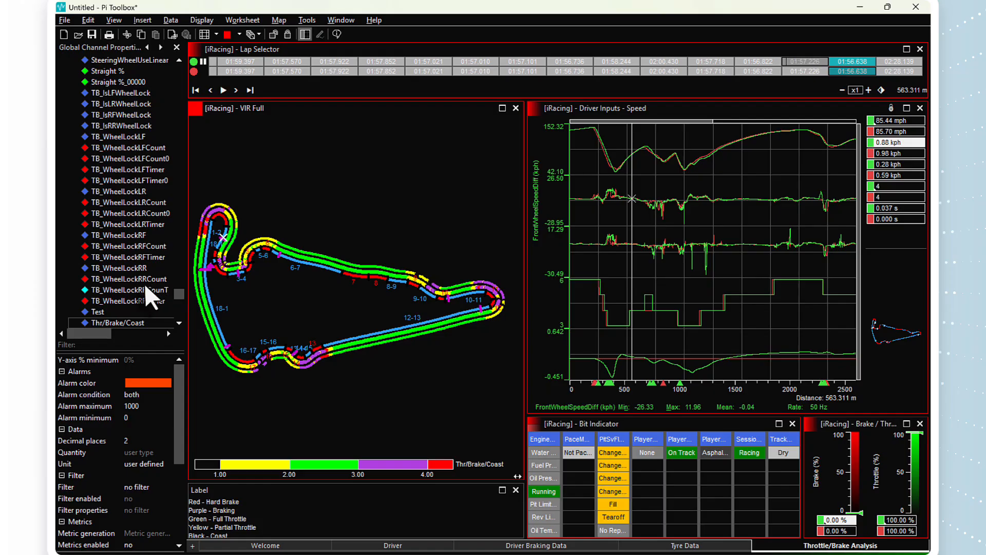
scroll(145, 286, down, 2)
scroll(142, 284, down, 2)
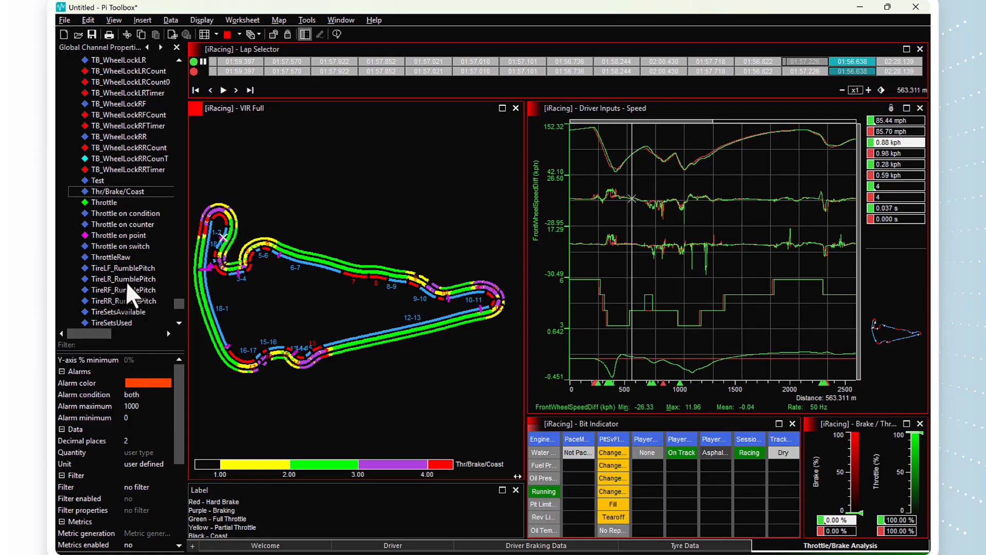
scroll(127, 281, down, 3)
scroll(127, 281, down, 4)
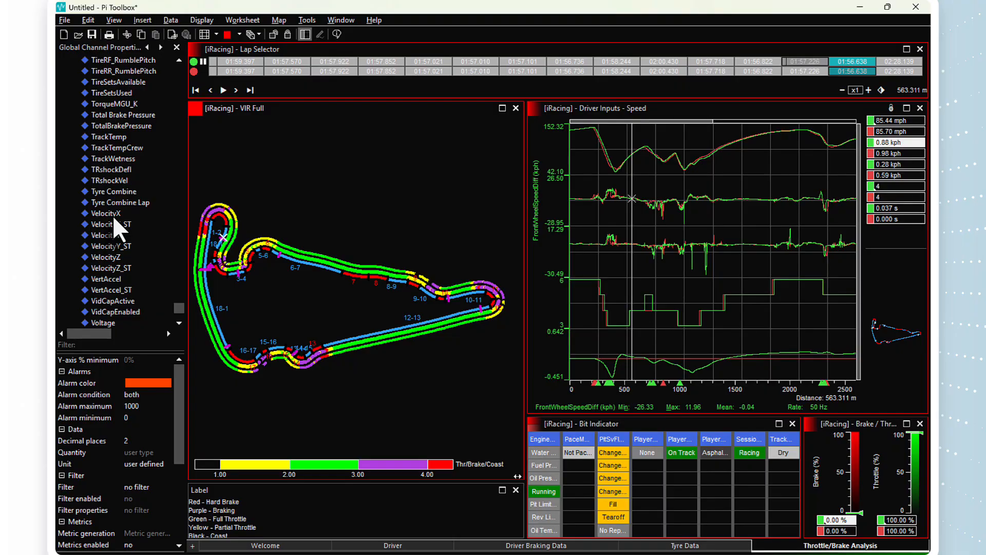
scroll(109, 263, down, 8)
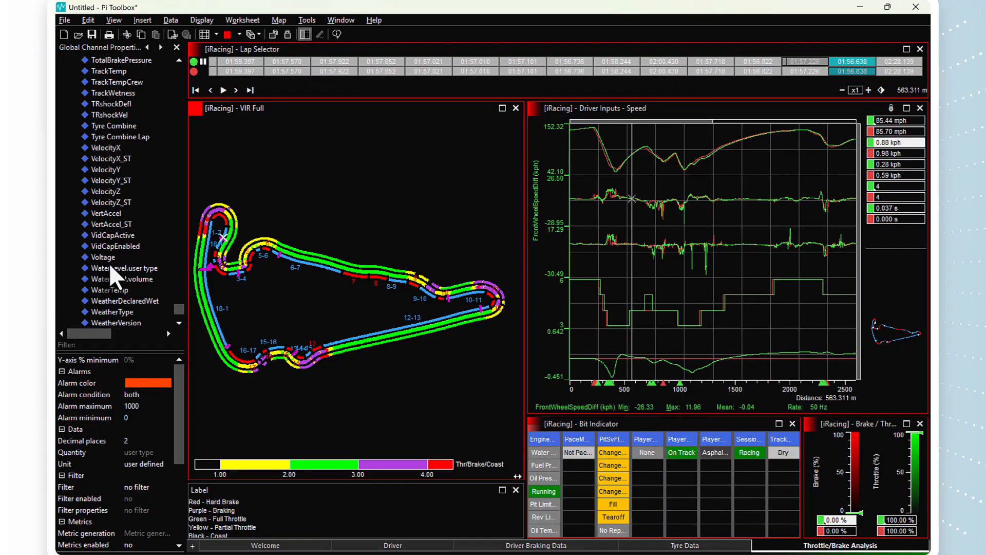
scroll(108, 262, down, 1)
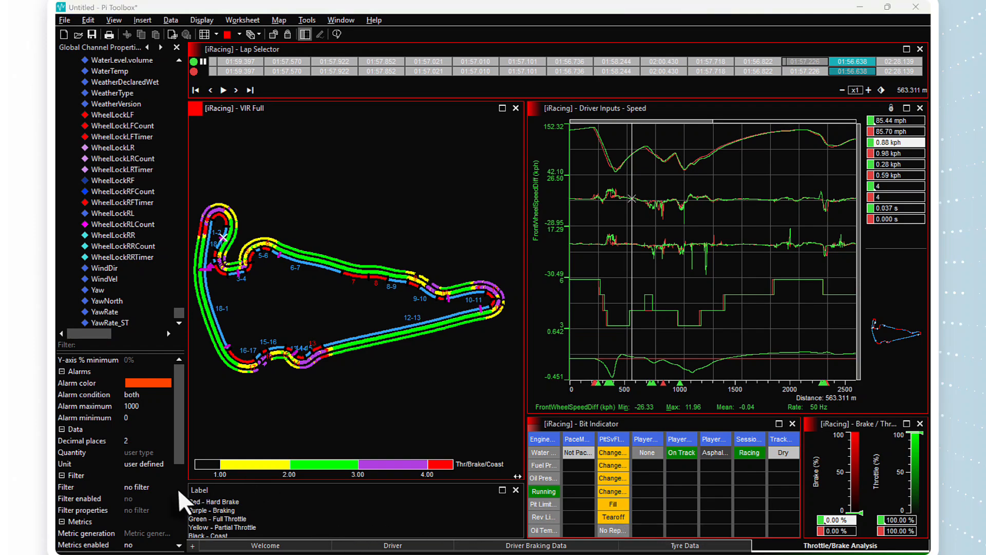
click(536, 545)
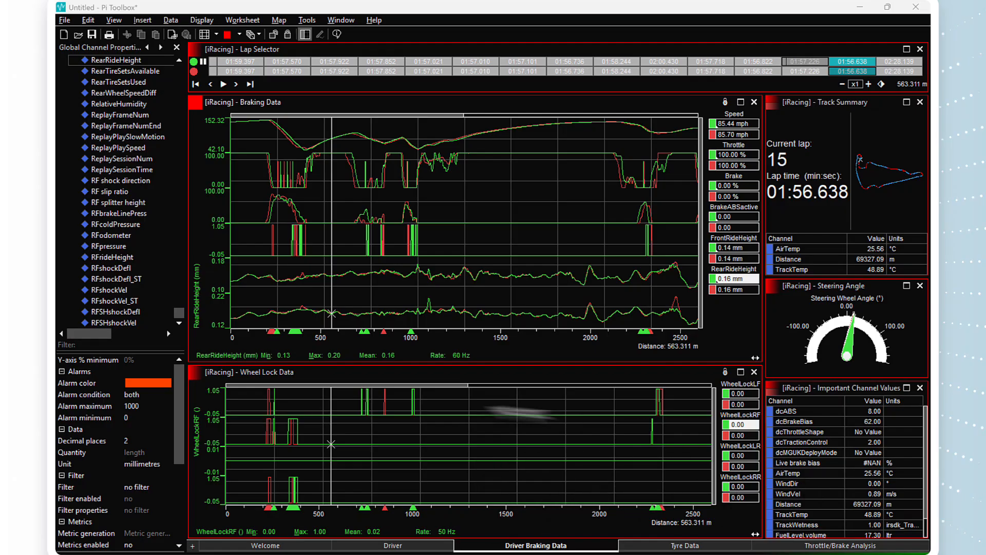
Step: Add a Time/Distance Chart display to the Welcome worksheet and maximise it
click(318, 547)
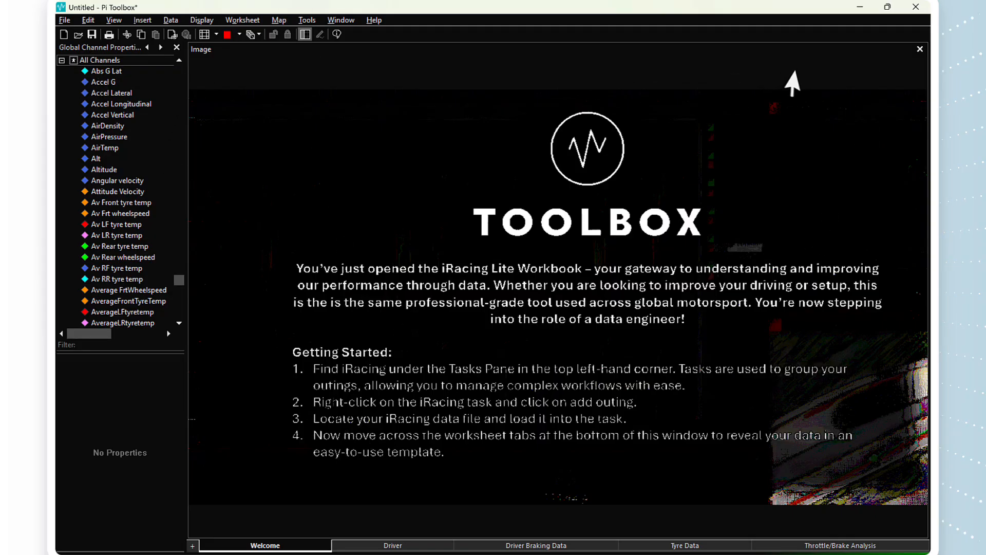
click(193, 547)
mouse_move(194, 544)
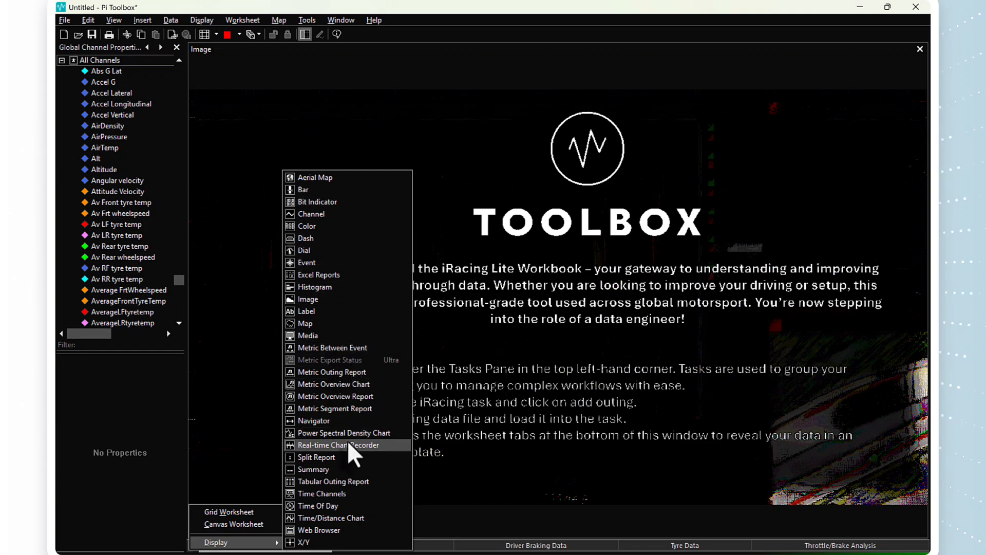
click(337, 517)
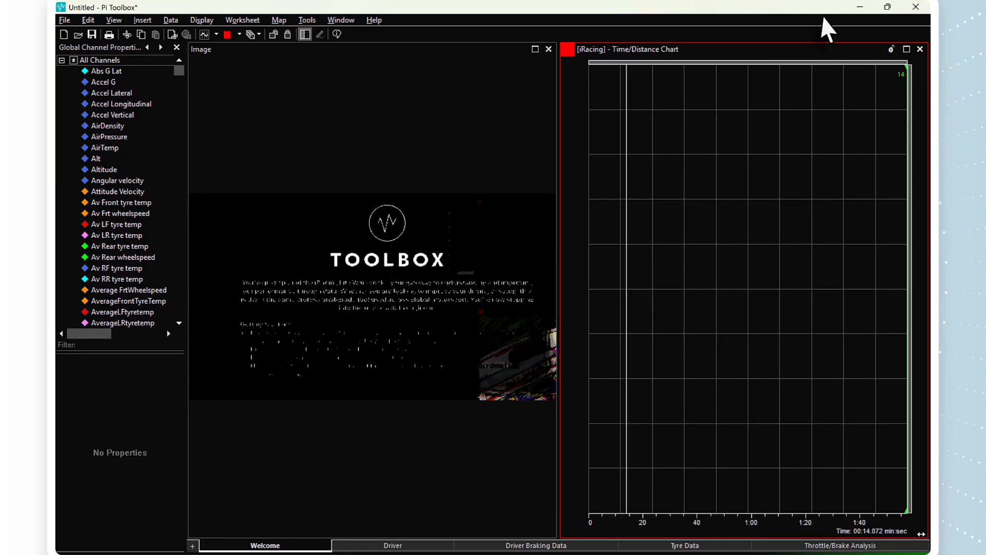
click(907, 49)
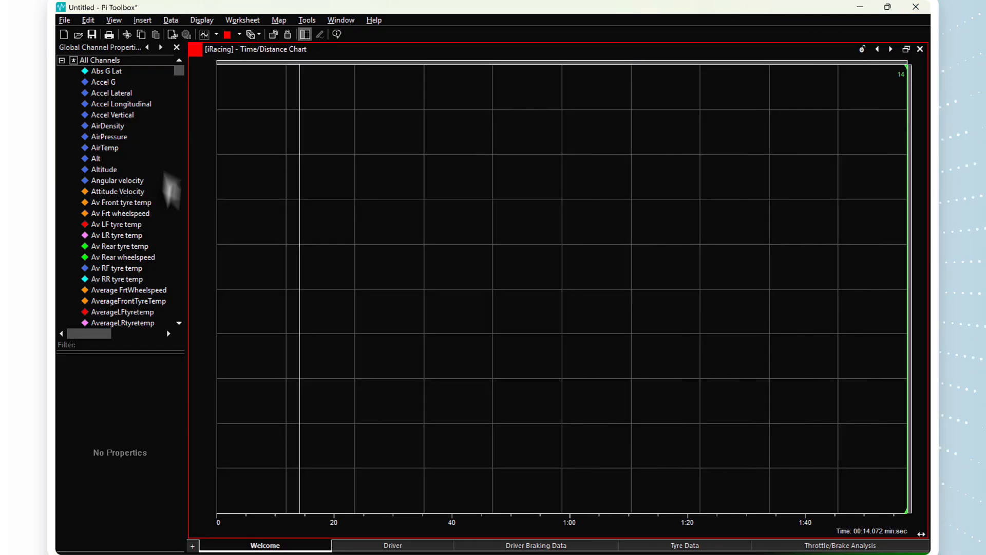
Step: Plot the Accel Lateral channel on the Time/Distance Chart
click(111, 93)
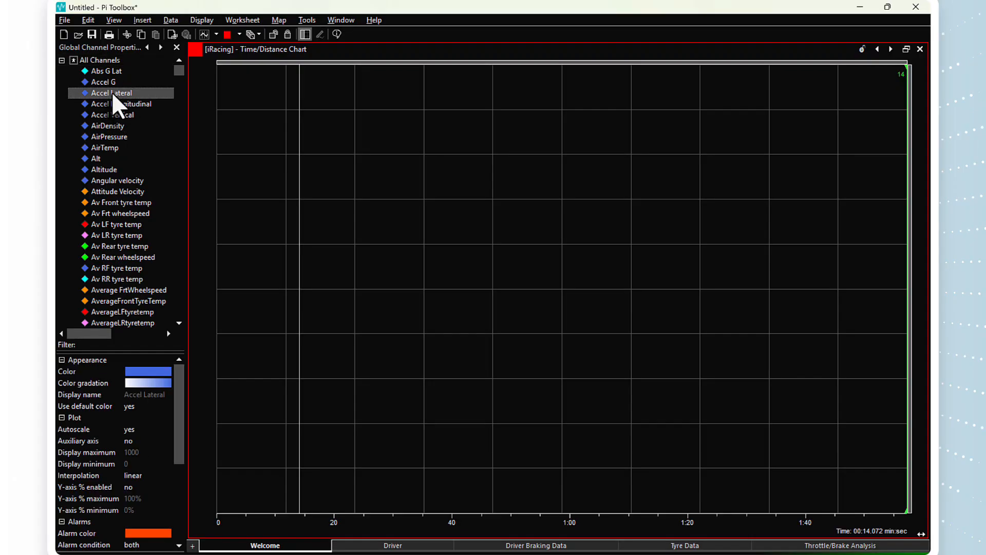
click(220, 296)
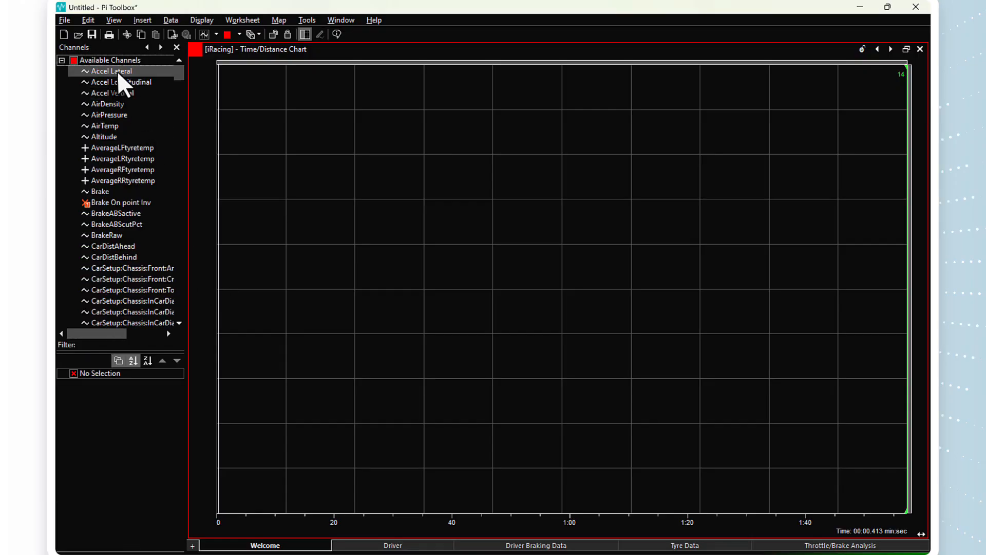
double_click(117, 70)
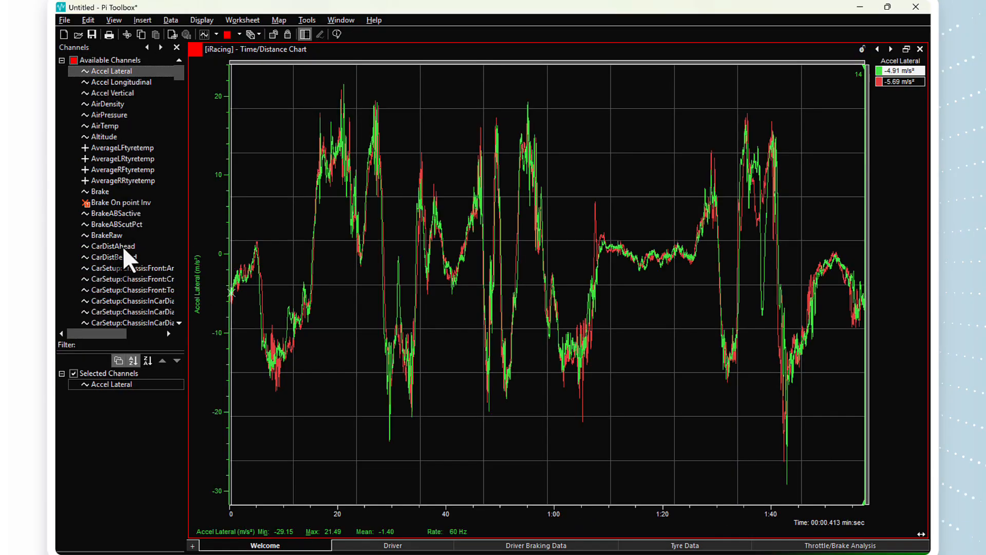
Step: Find the Gear channel among the available channels and add it to the chart
scroll(121, 245, down, 15)
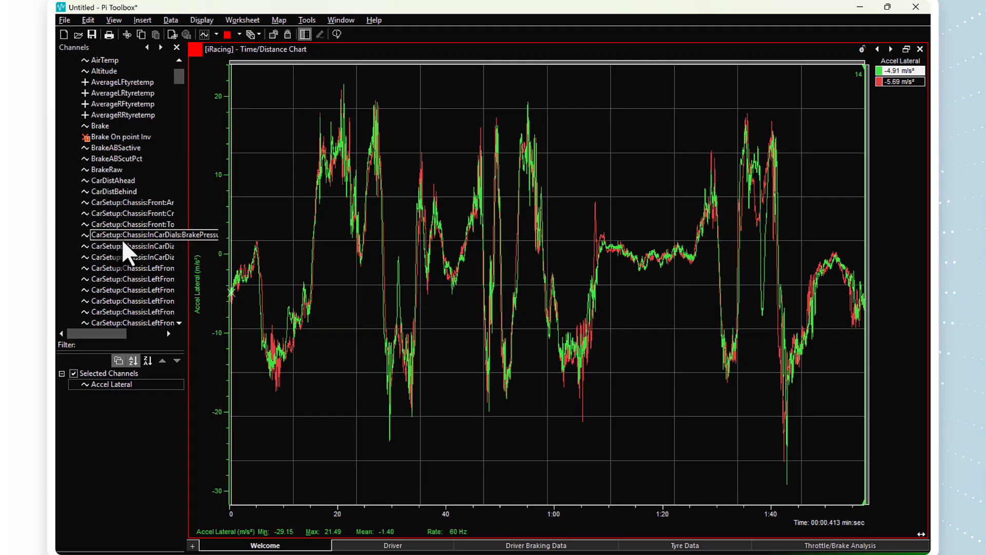
scroll(128, 230, down, 15)
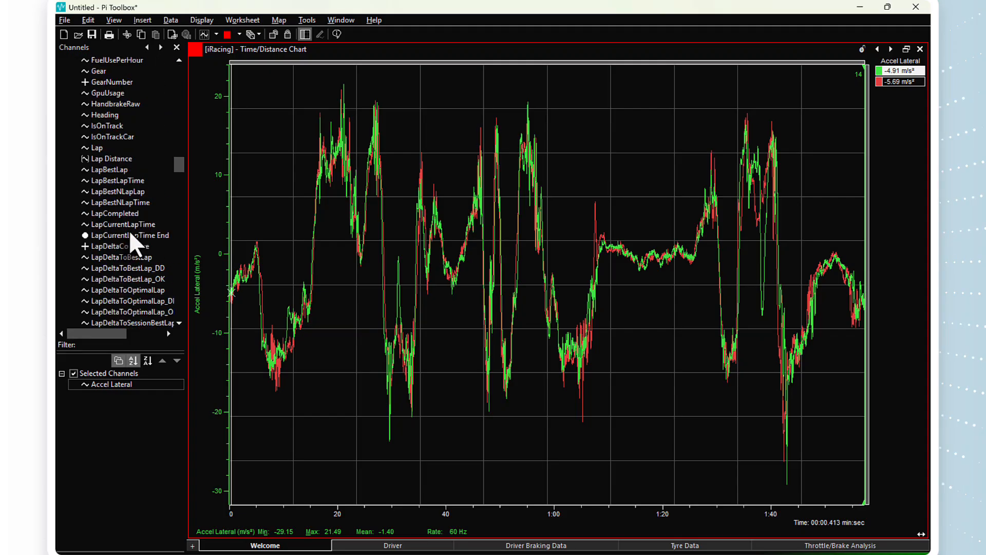
scroll(130, 232, up, 1)
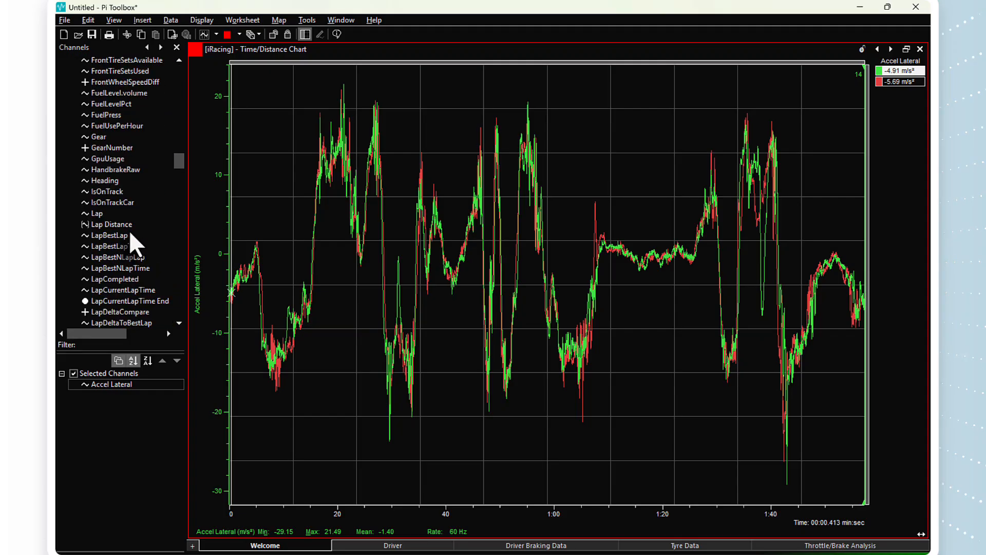
double_click(123, 136)
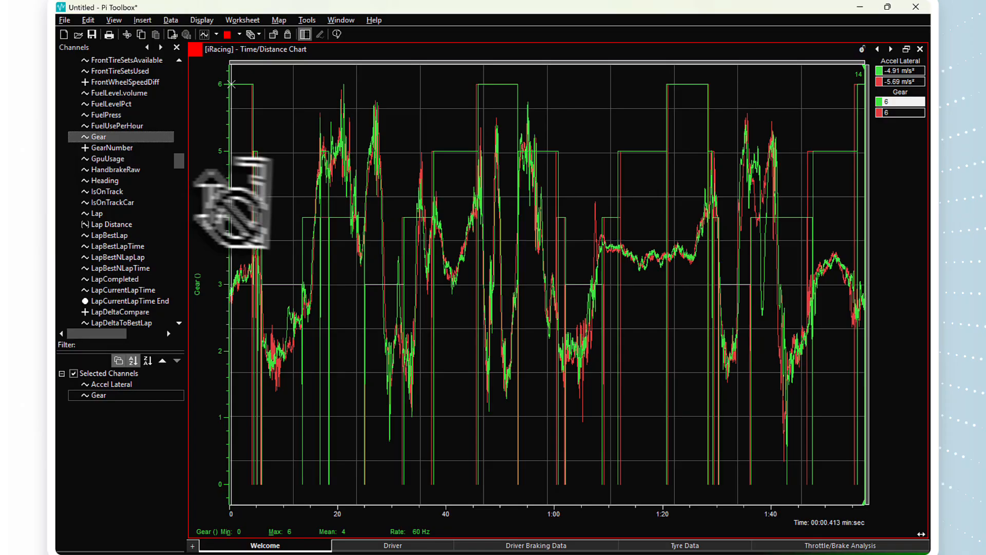
Step: Set the chart's axes to Tiled so Accel Lateral and Gear plot separately
right_click(295, 189)
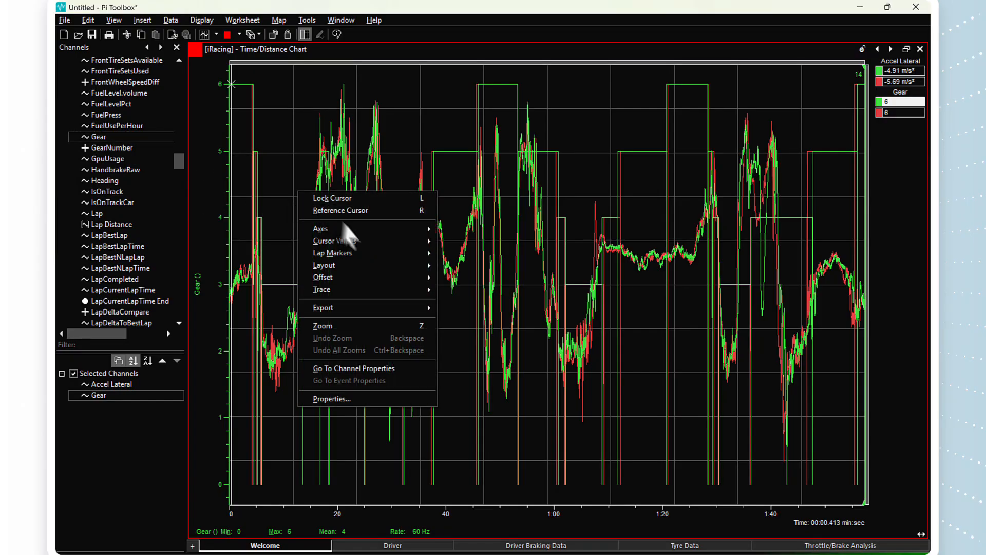
mouse_move(349, 224)
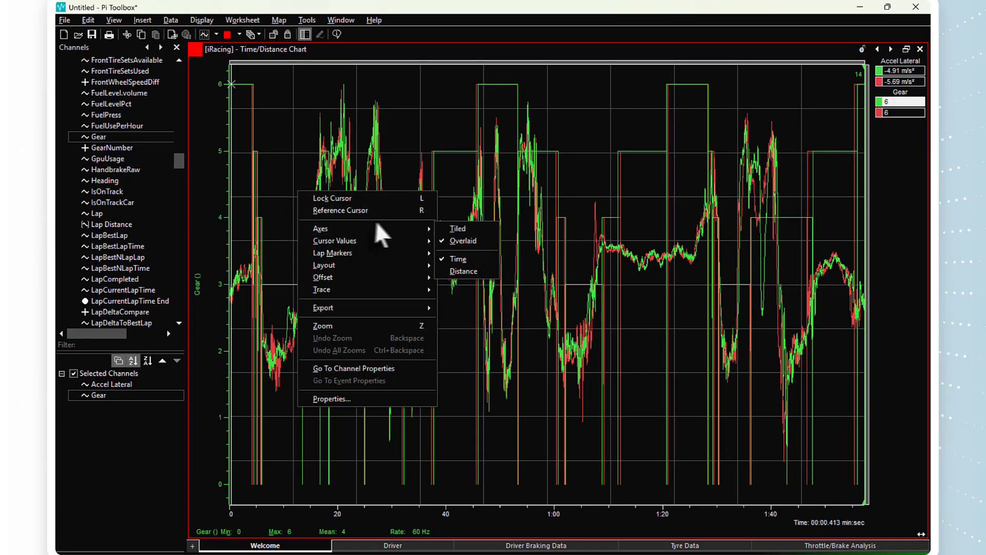
click(449, 227)
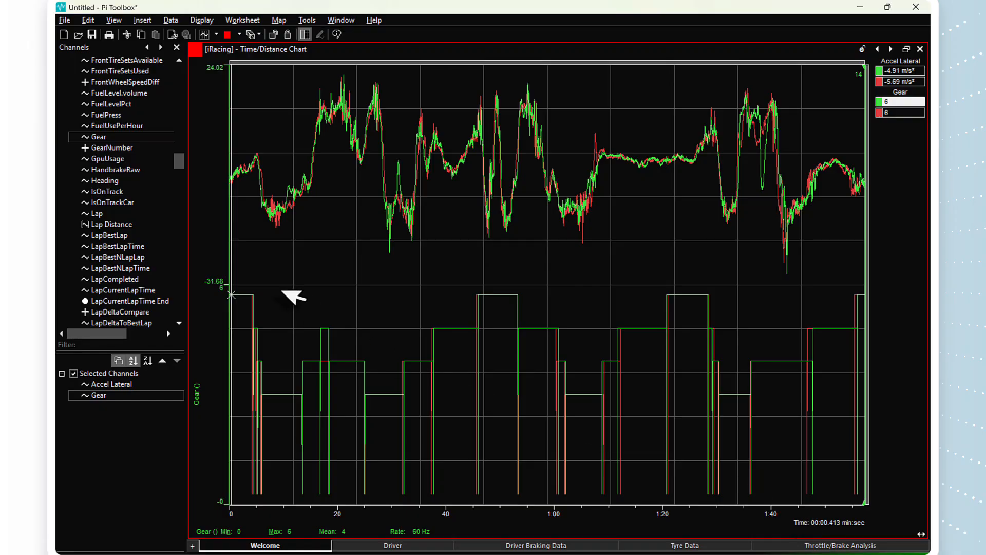
Step: Switch the chart's horizontal axis to Distance
right_click(339, 259)
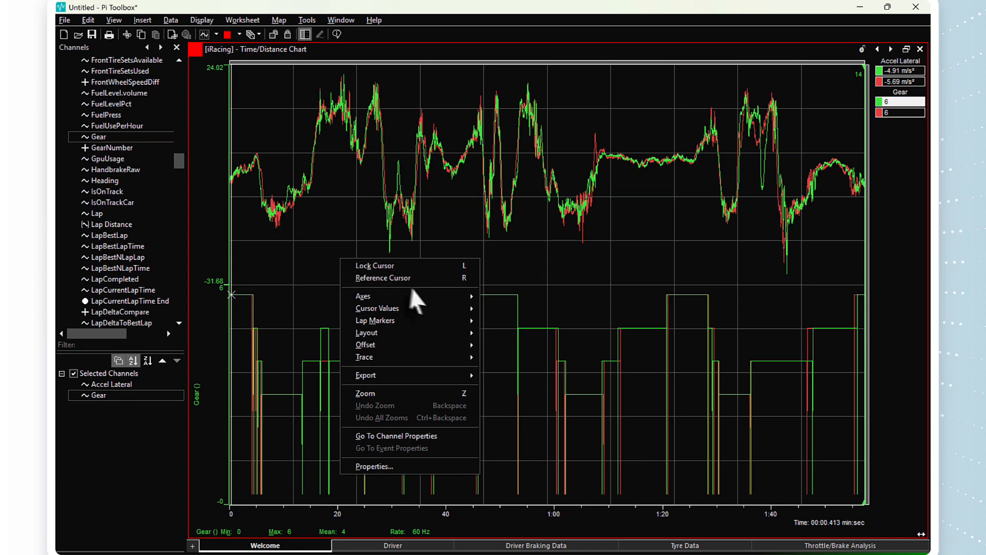
mouse_move(420, 292)
click(497, 336)
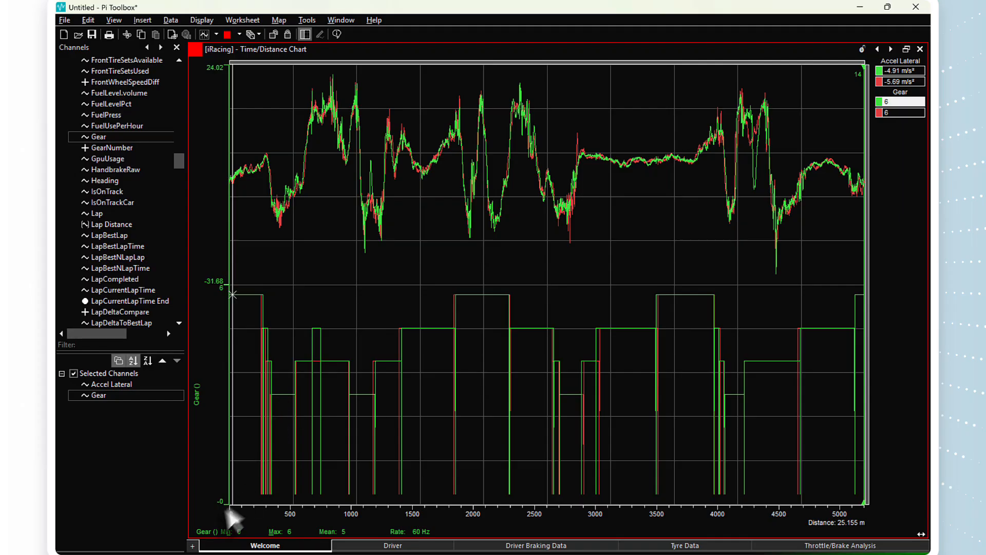
Step: Add an X/Y display to the Welcome worksheet and maximise it
click(194, 547)
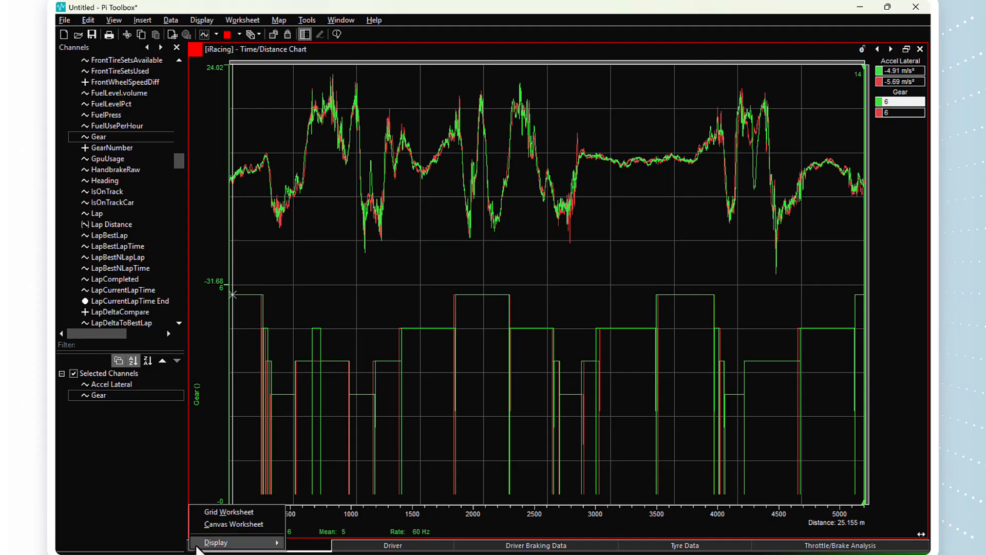
mouse_move(216, 542)
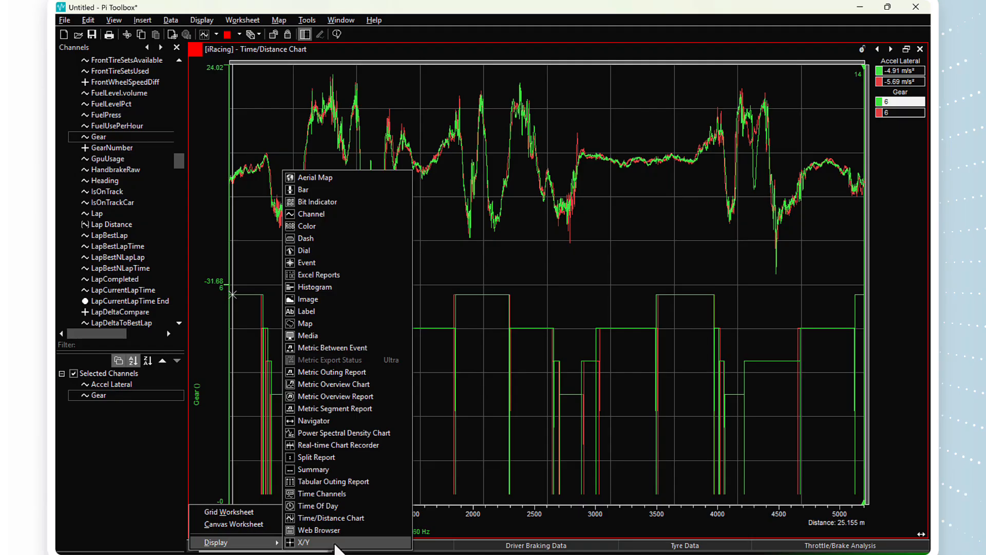
click(308, 542)
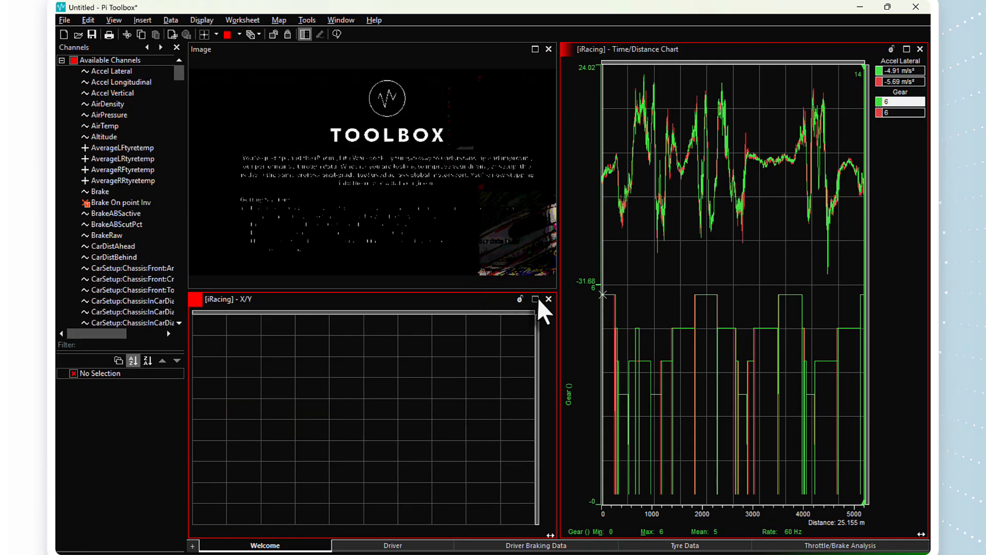
click(535, 299)
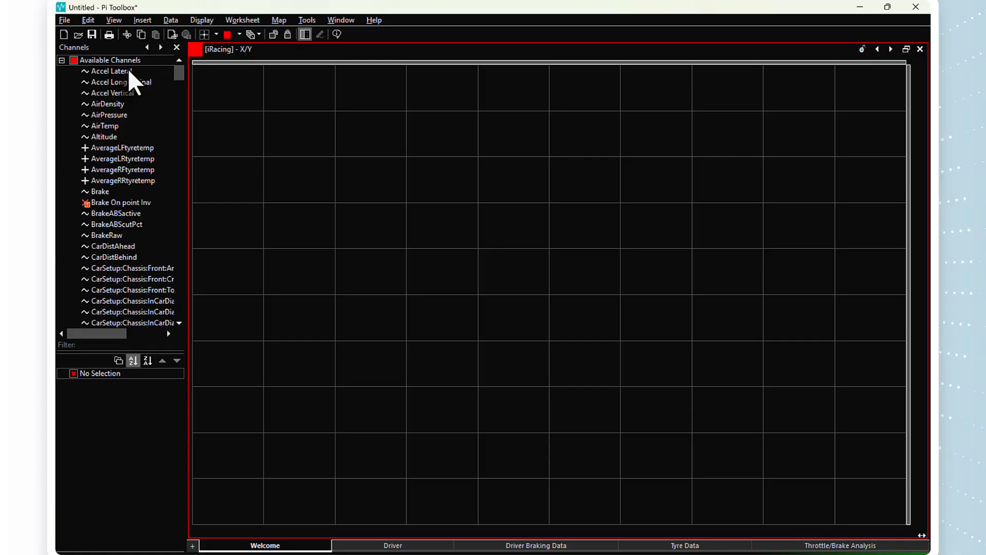
Step: Plot the AverageLFtyretemp channel against Accel Lateral on the X/Y display, clearing the channel filter to find it
drag(128, 68, 184, 72)
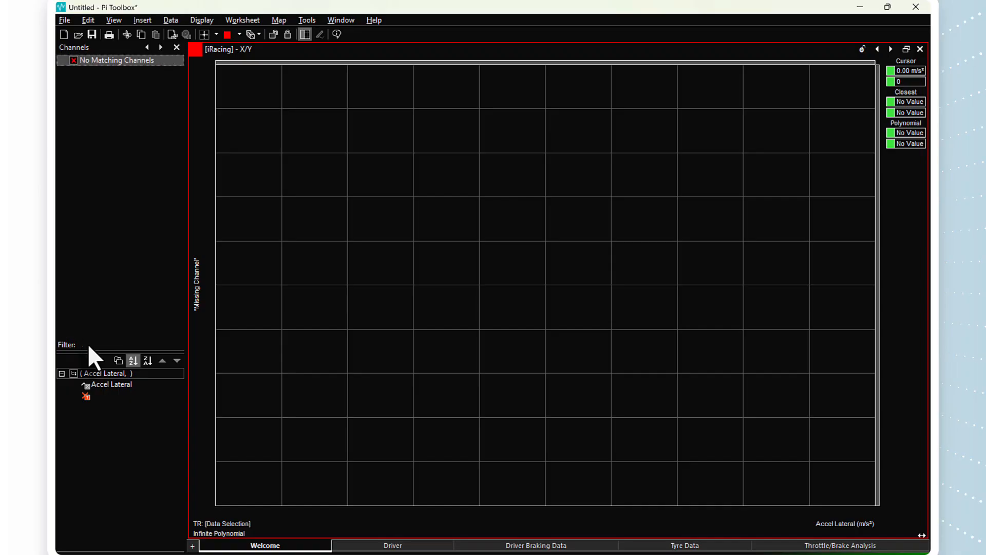
key(BackSpace)
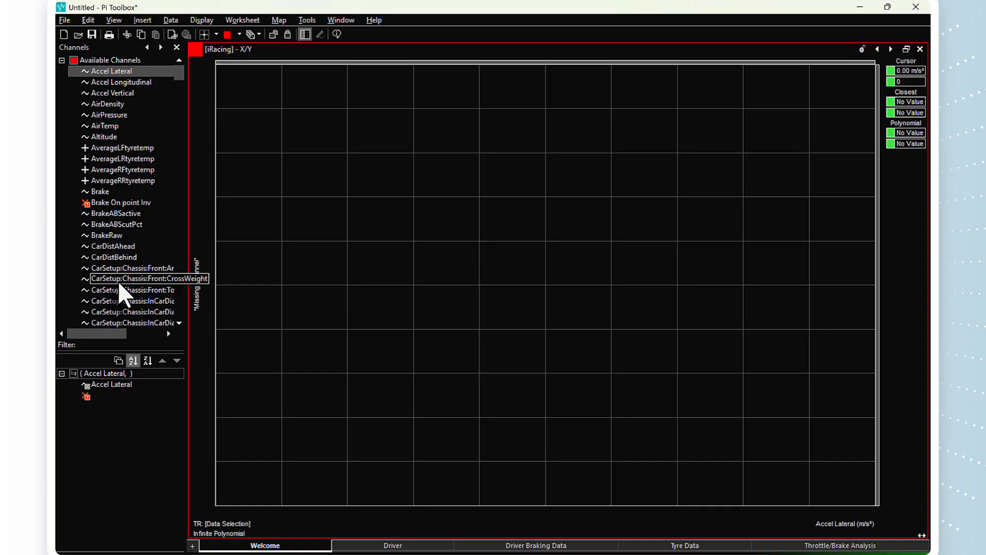
double_click(113, 147)
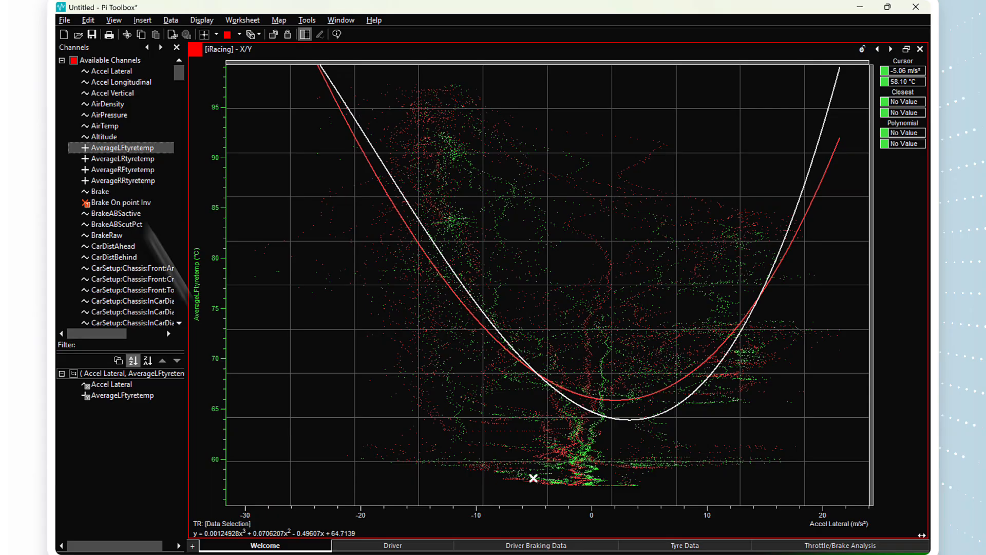